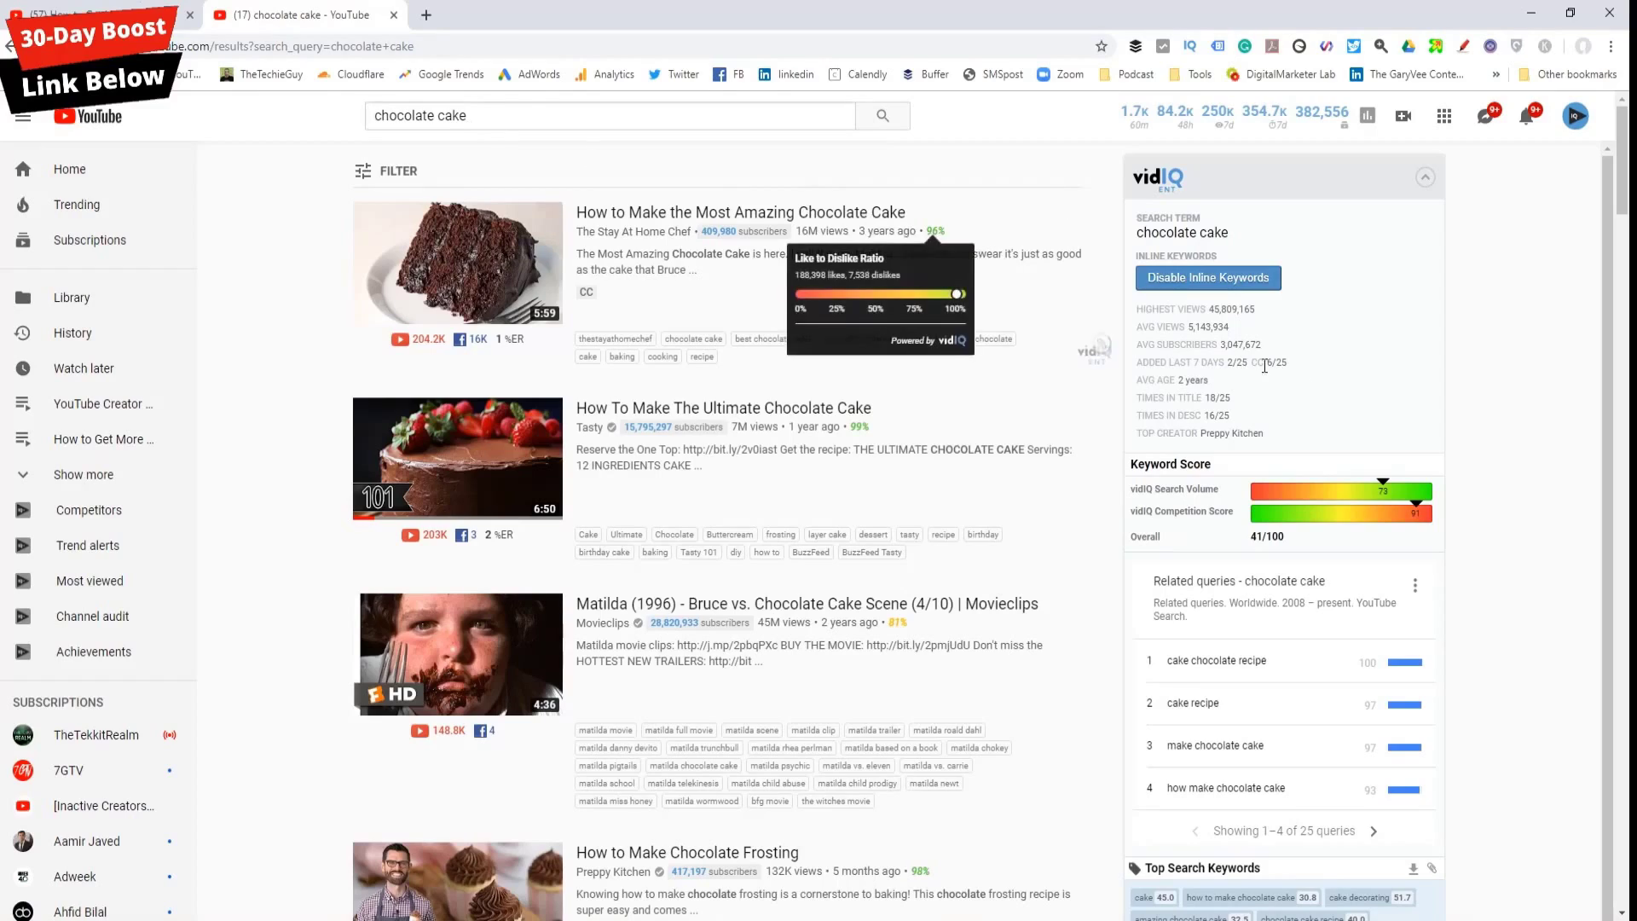
Examine the vidIQ search volume, competition and overall keyword scores for the search term "chocolate cake".
mouse_move(1404, 547)
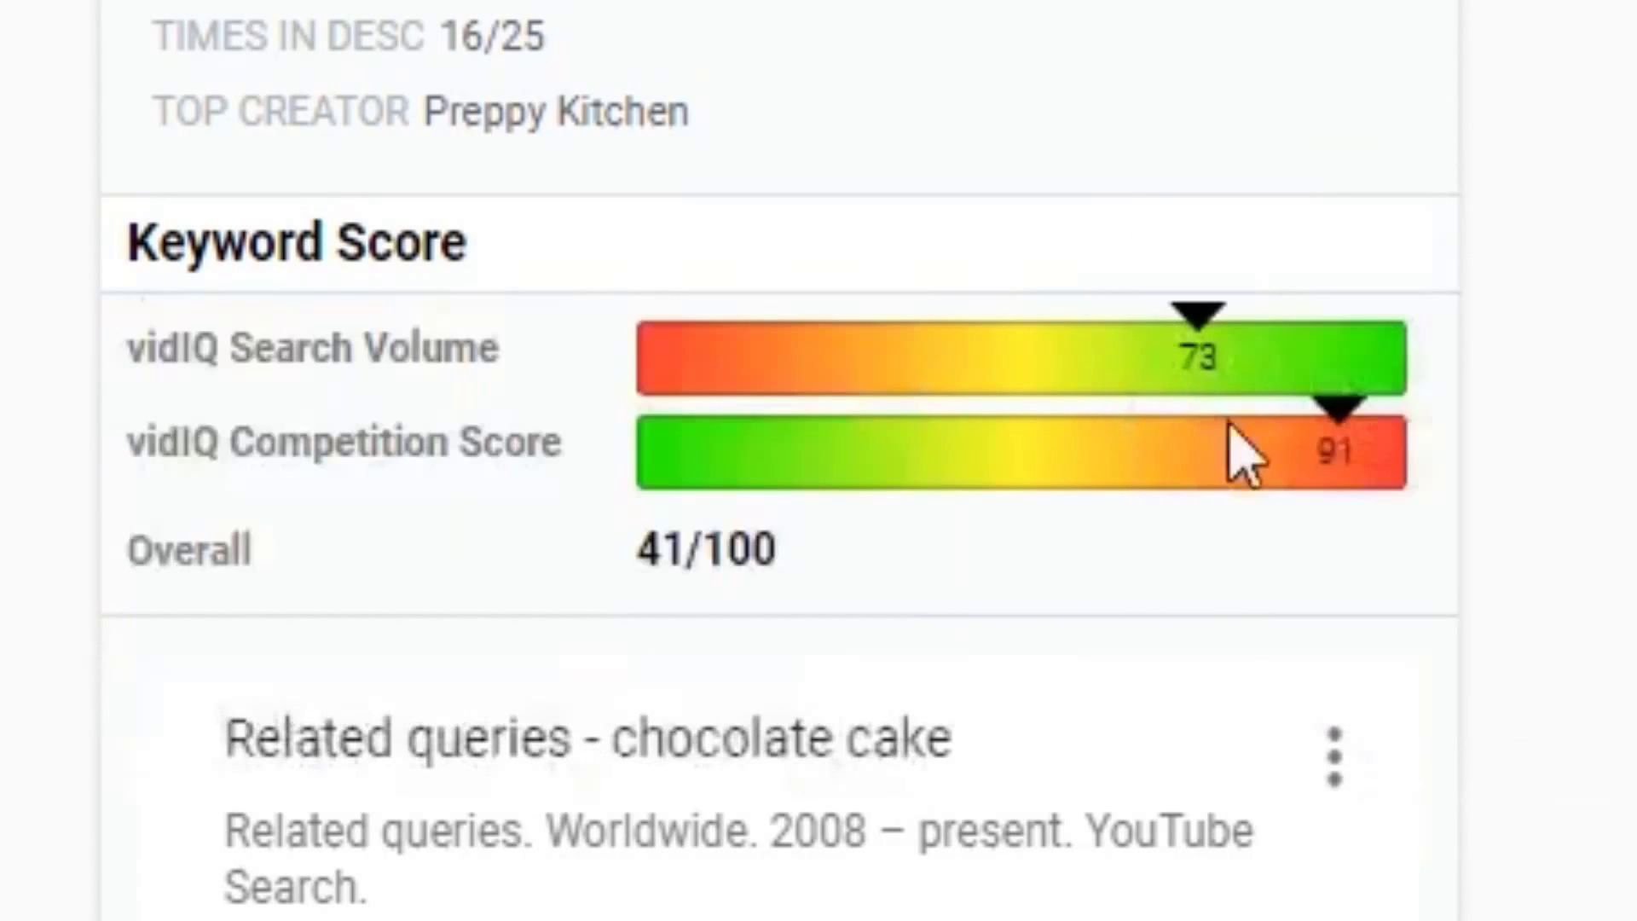
mouse_move(1174, 440)
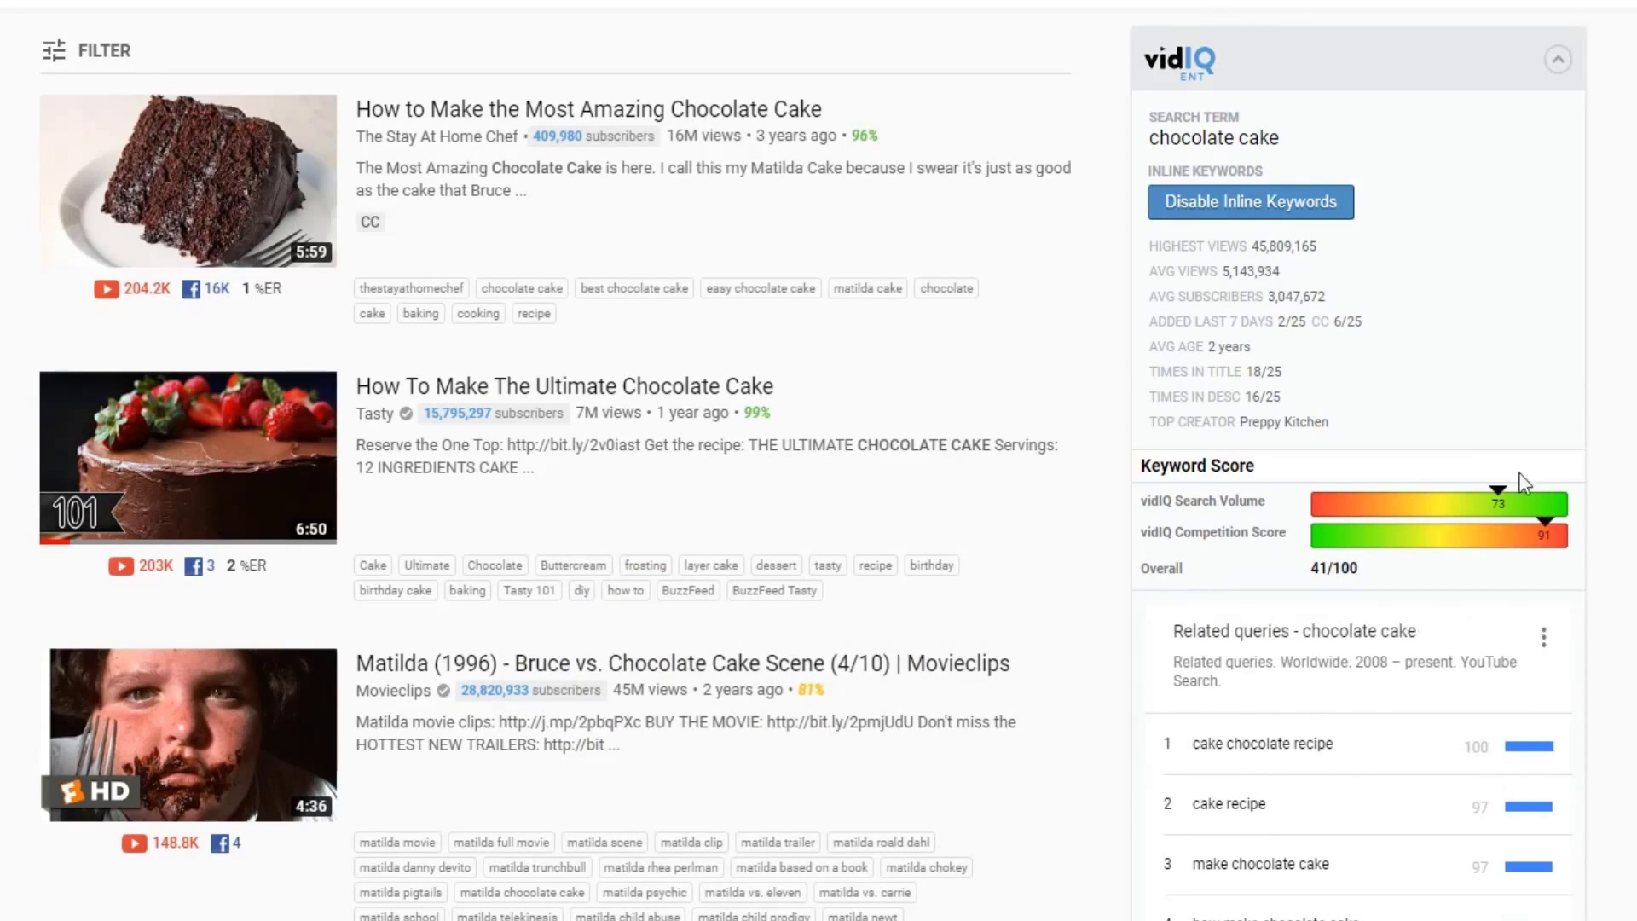
mouse_move(1489, 593)
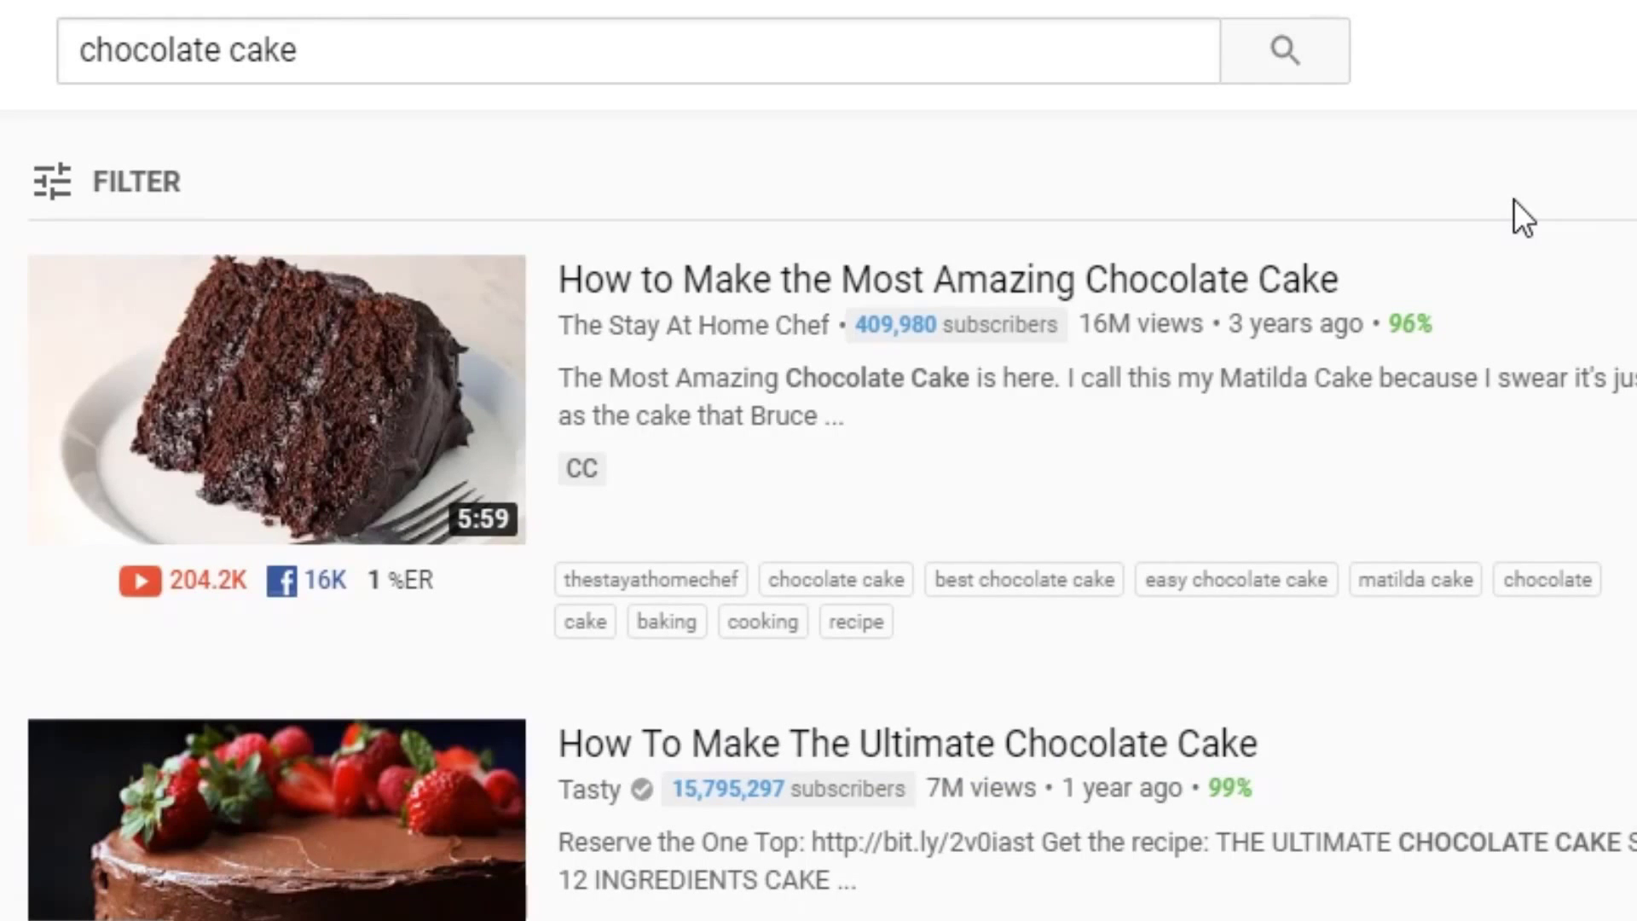
Browse autocomplete suggestions for "chocolate cake" by appending each single letter from a to i in turn to the search term.
click(333, 48)
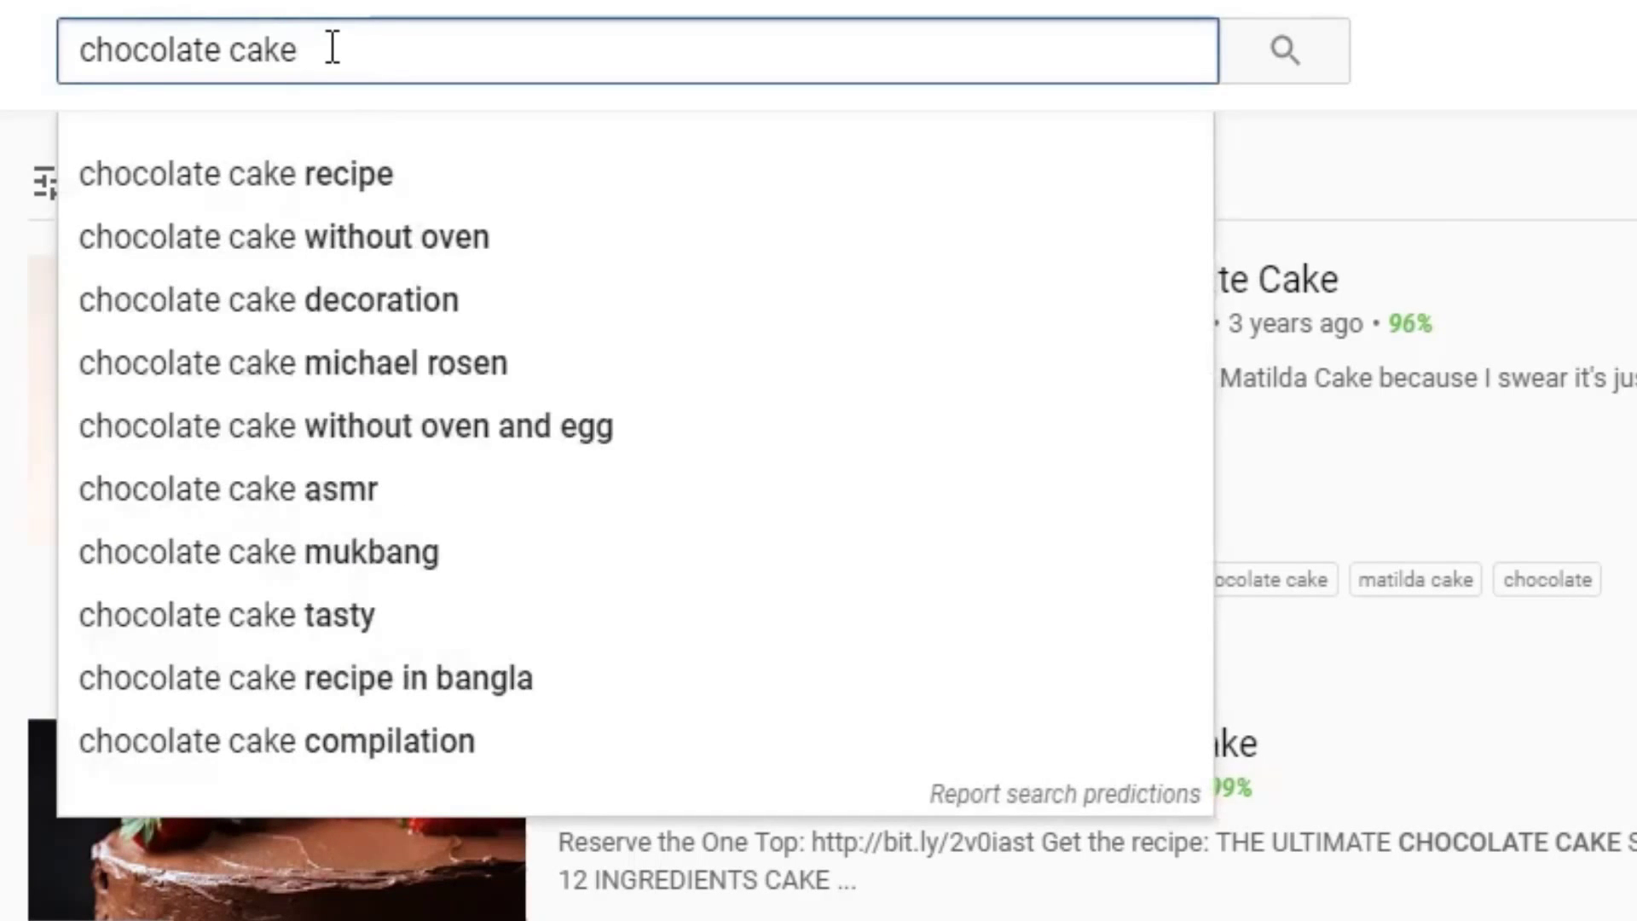
text(a)
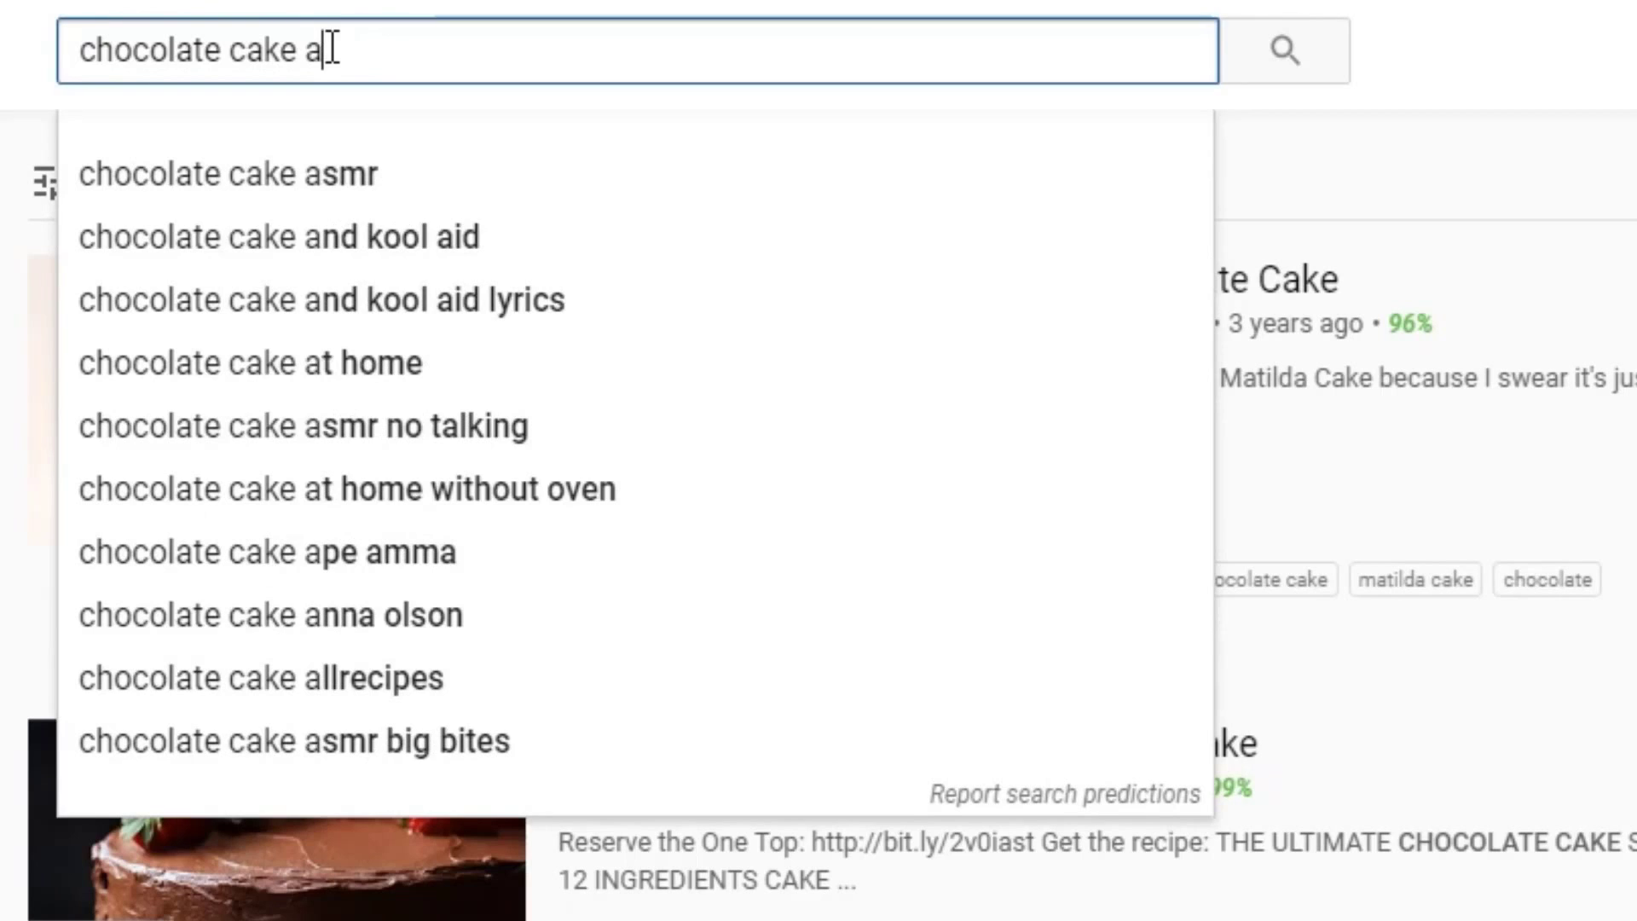
key(BackSpace)
text(b)
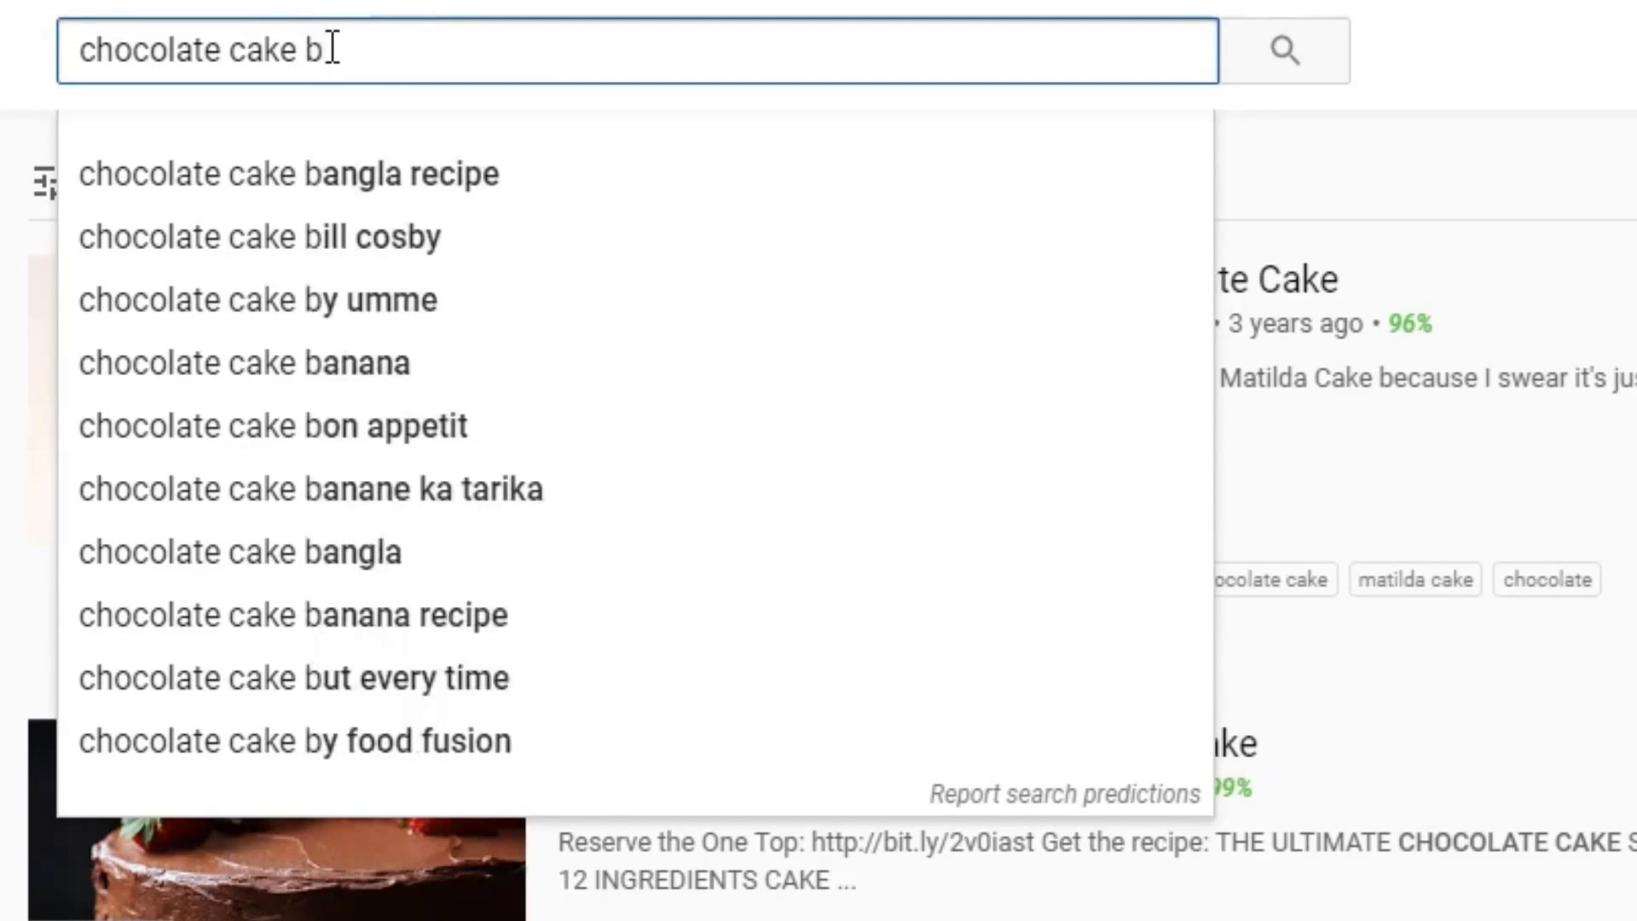
key(BackSpace)
text(c)
key(BackSpace)
text(d)
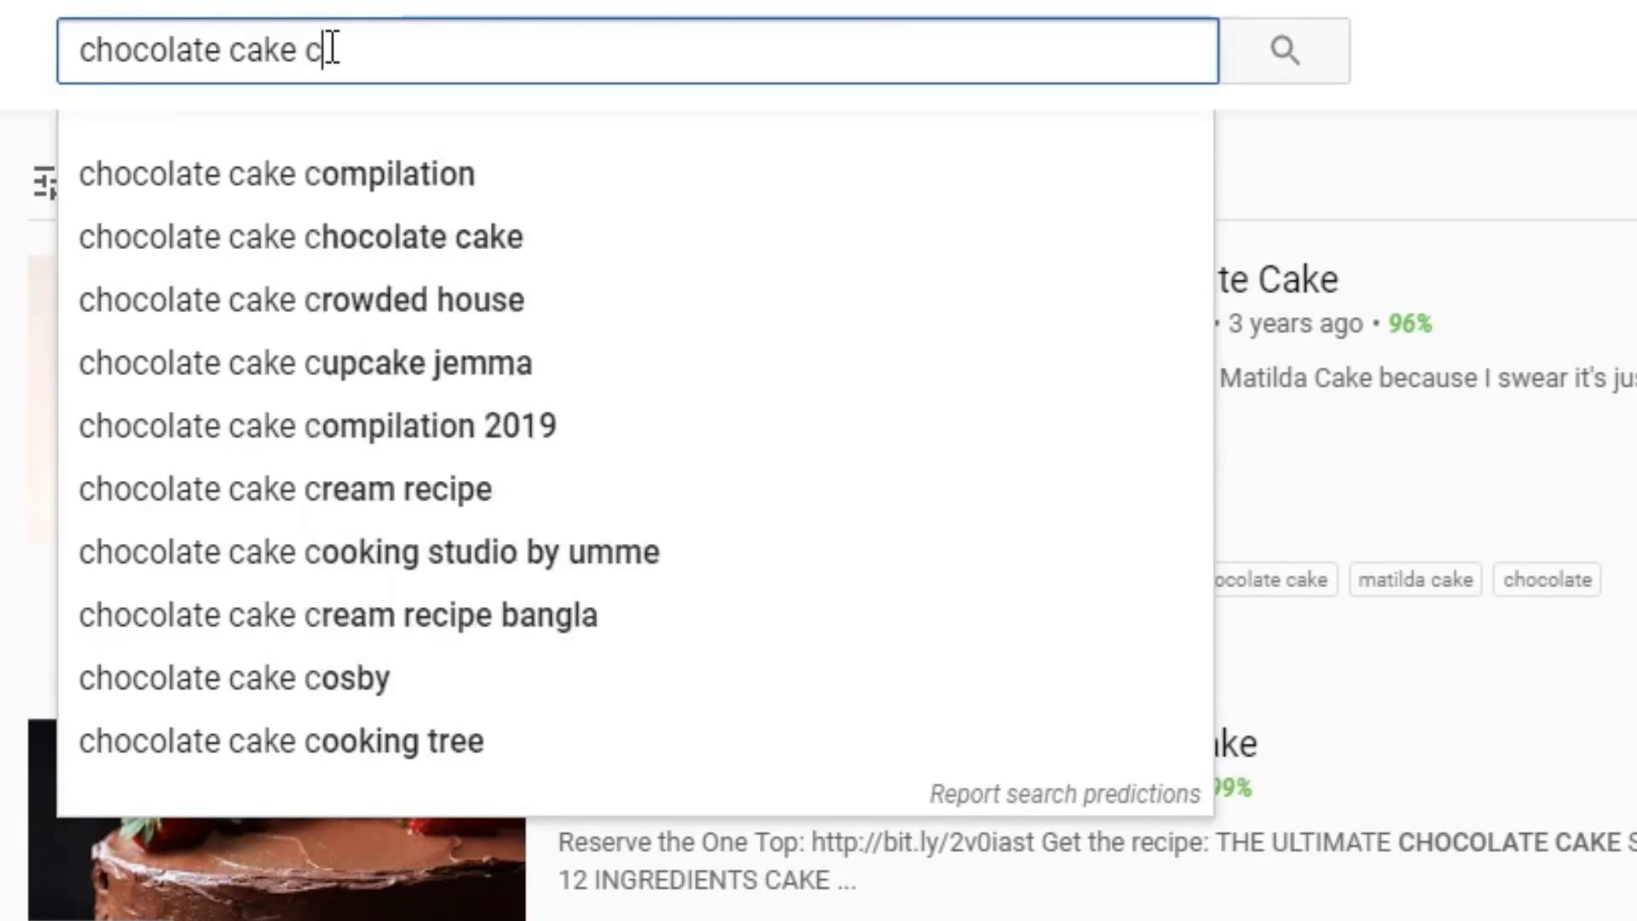
key(BackSpace)
text(e)
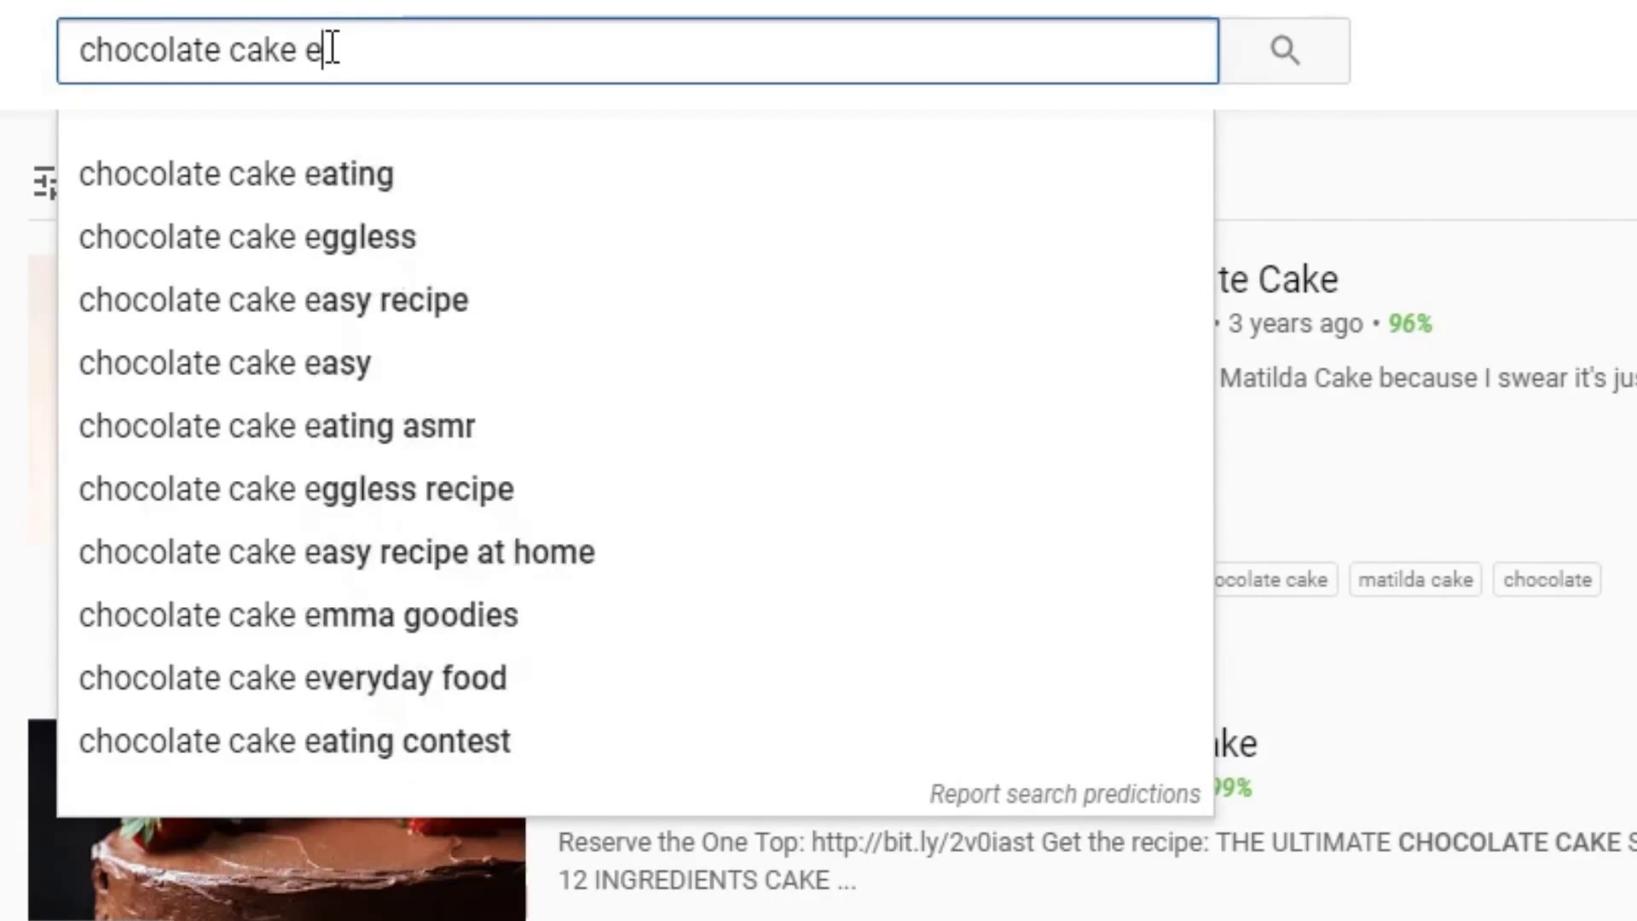
key(BackSpace)
text(f)
key(BackSpace)
text(g)
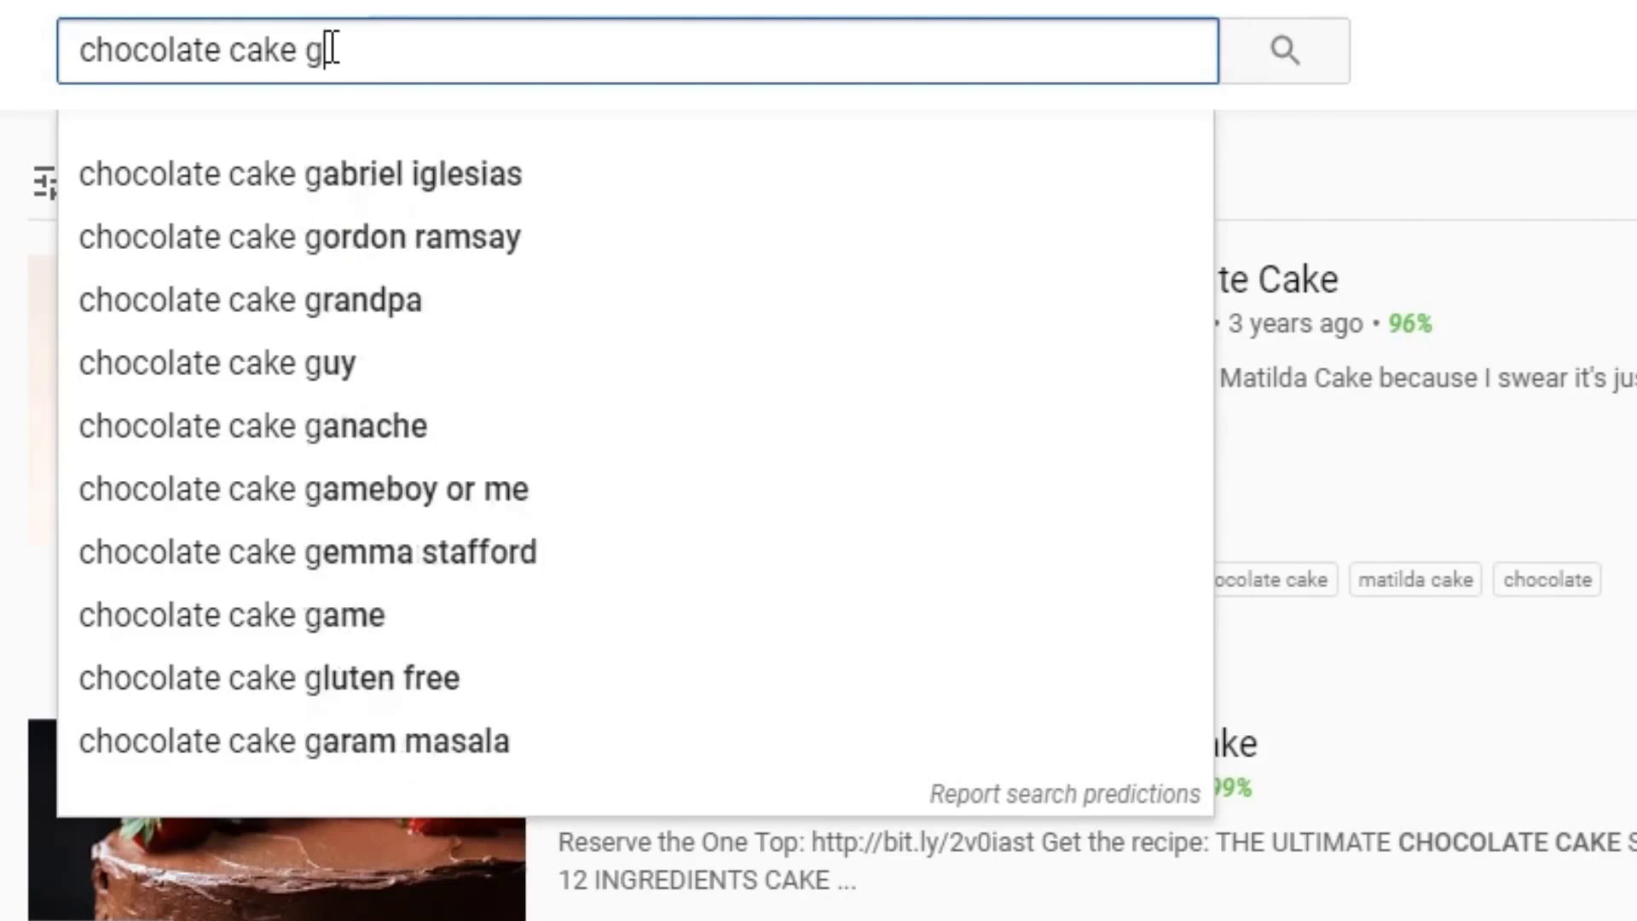
key(BackSpace)
text(h)
key(BackSpace)
text(i)
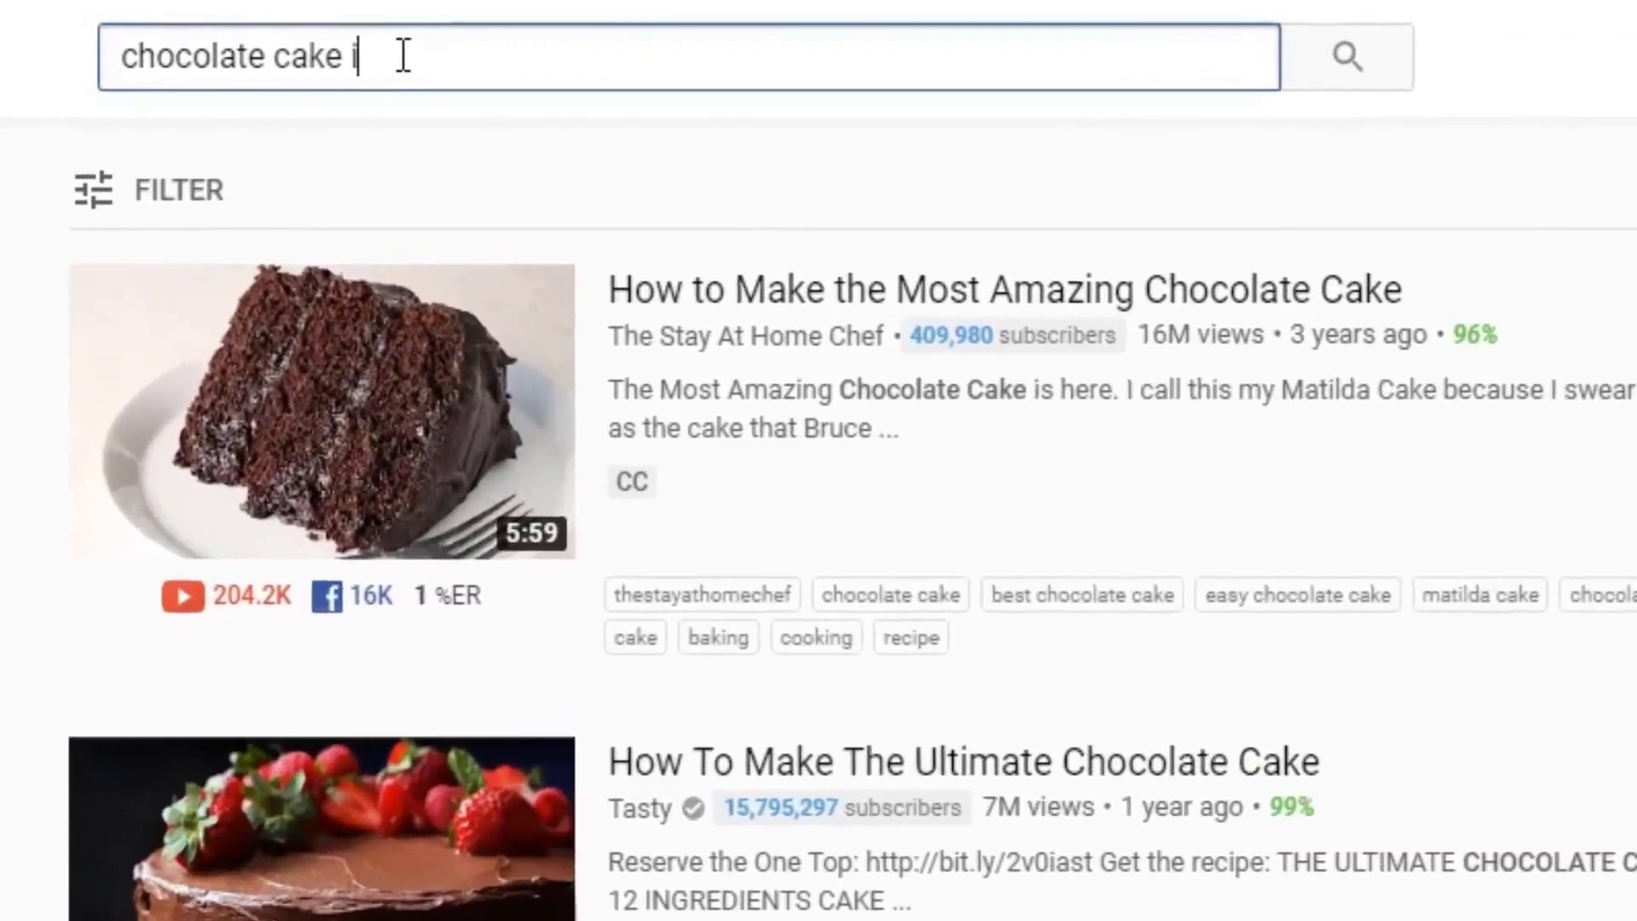
Remove the appended letter and check autocomplete suggestions with question words such as "what", "where" and "why" placed before "chocolate cake".
key(BackSpace)
key(BackSpace)
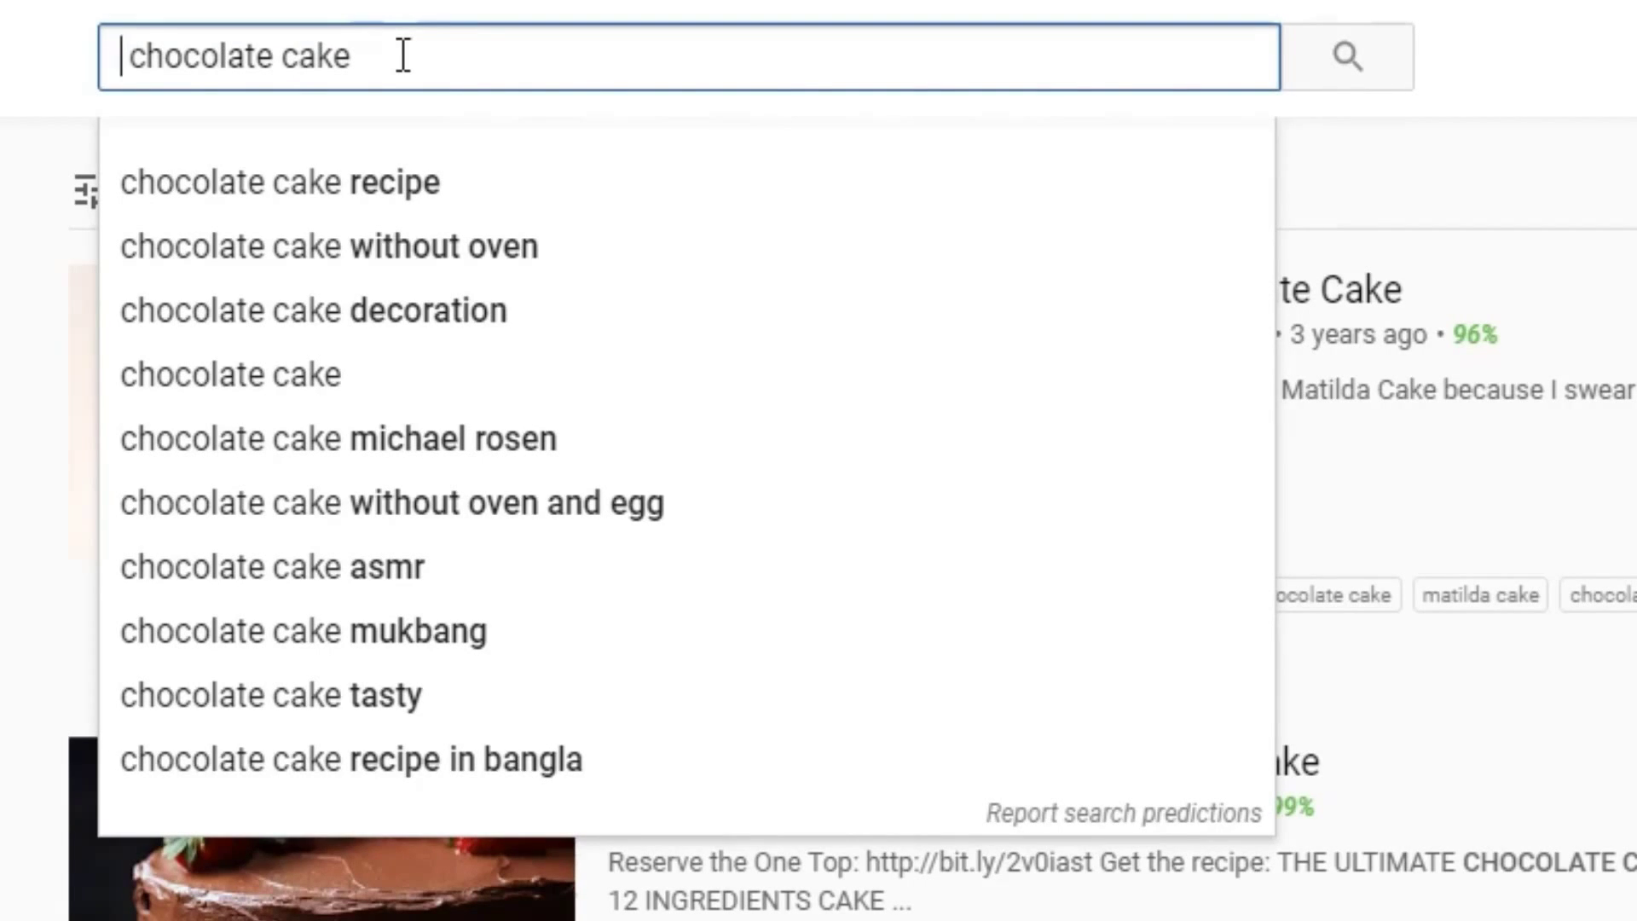
text(what)
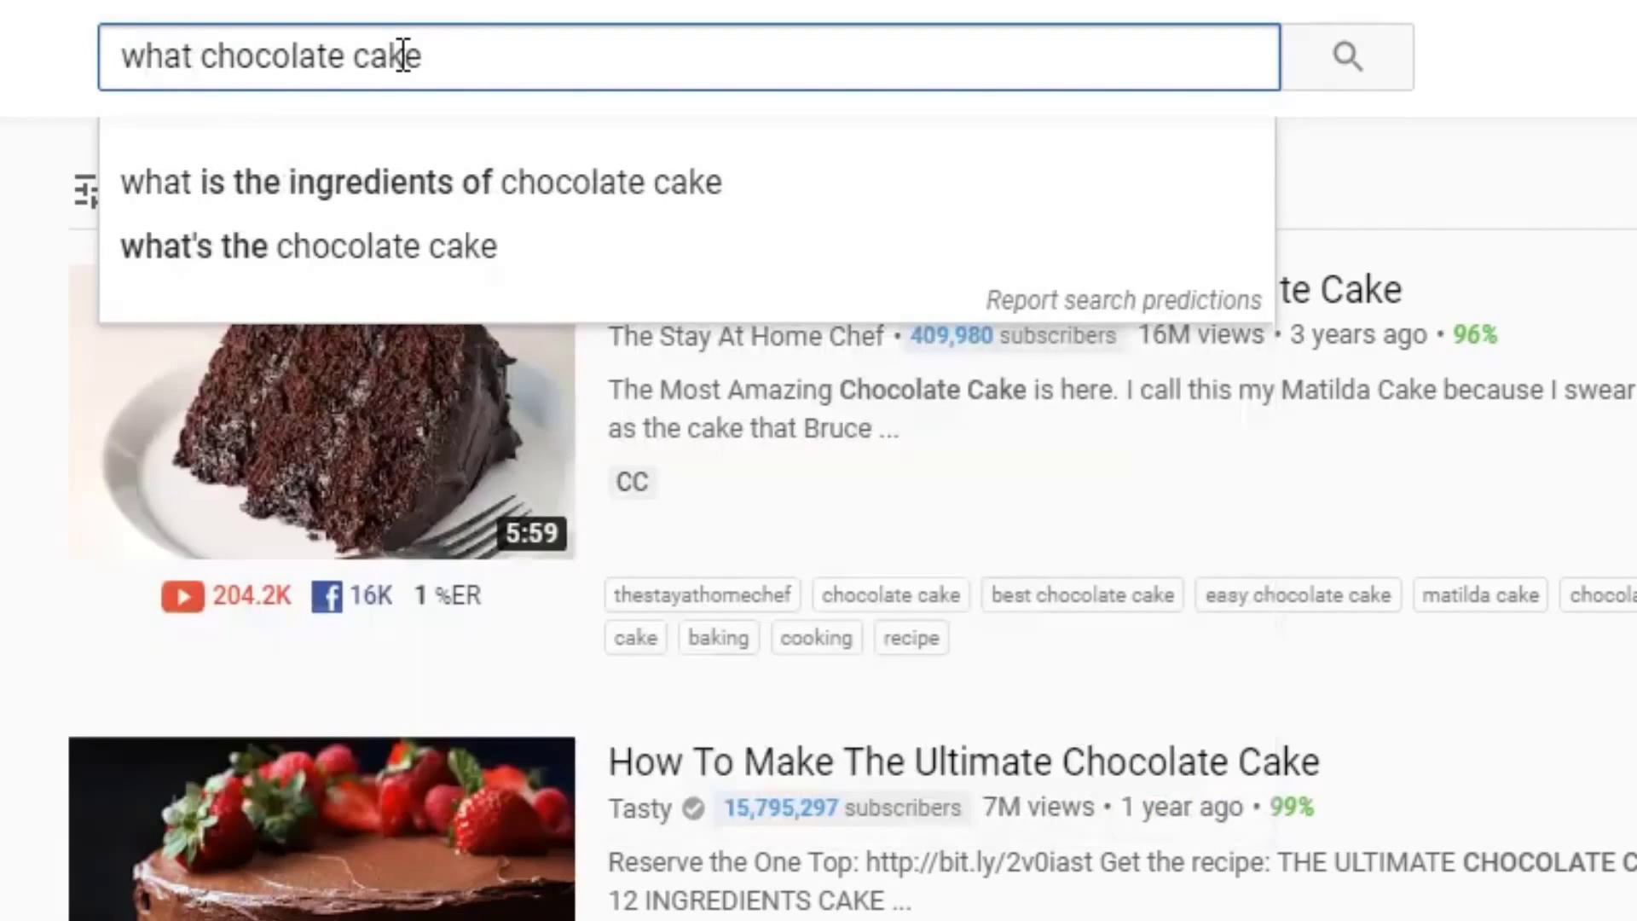
key(shift+Home)
text(where)
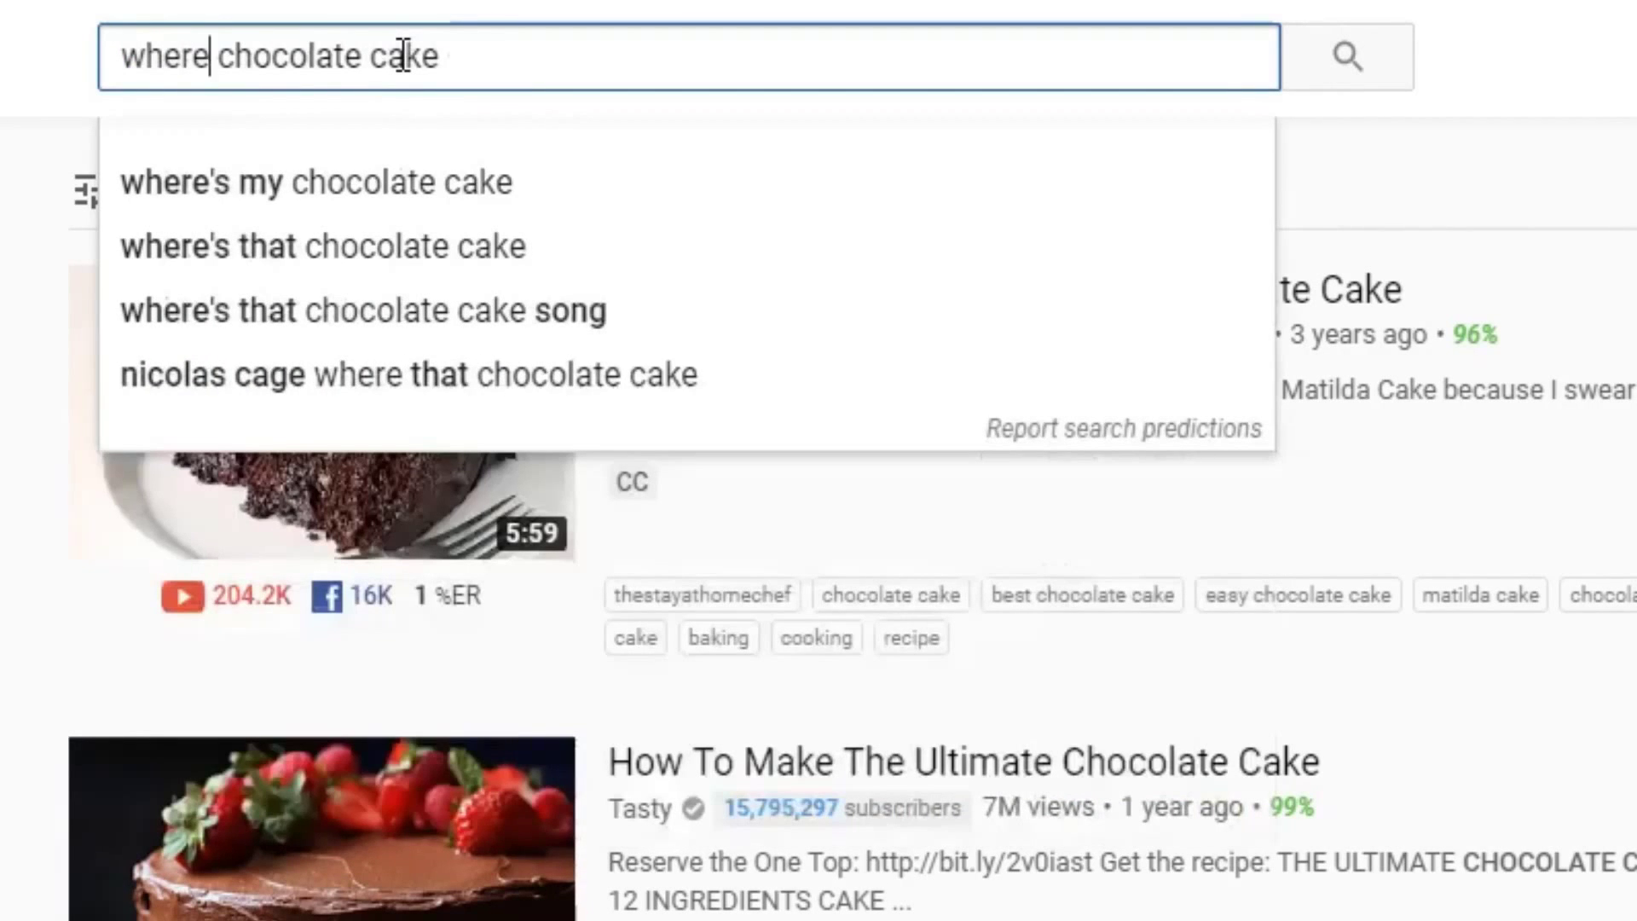
key(shift+Home)
text(why)
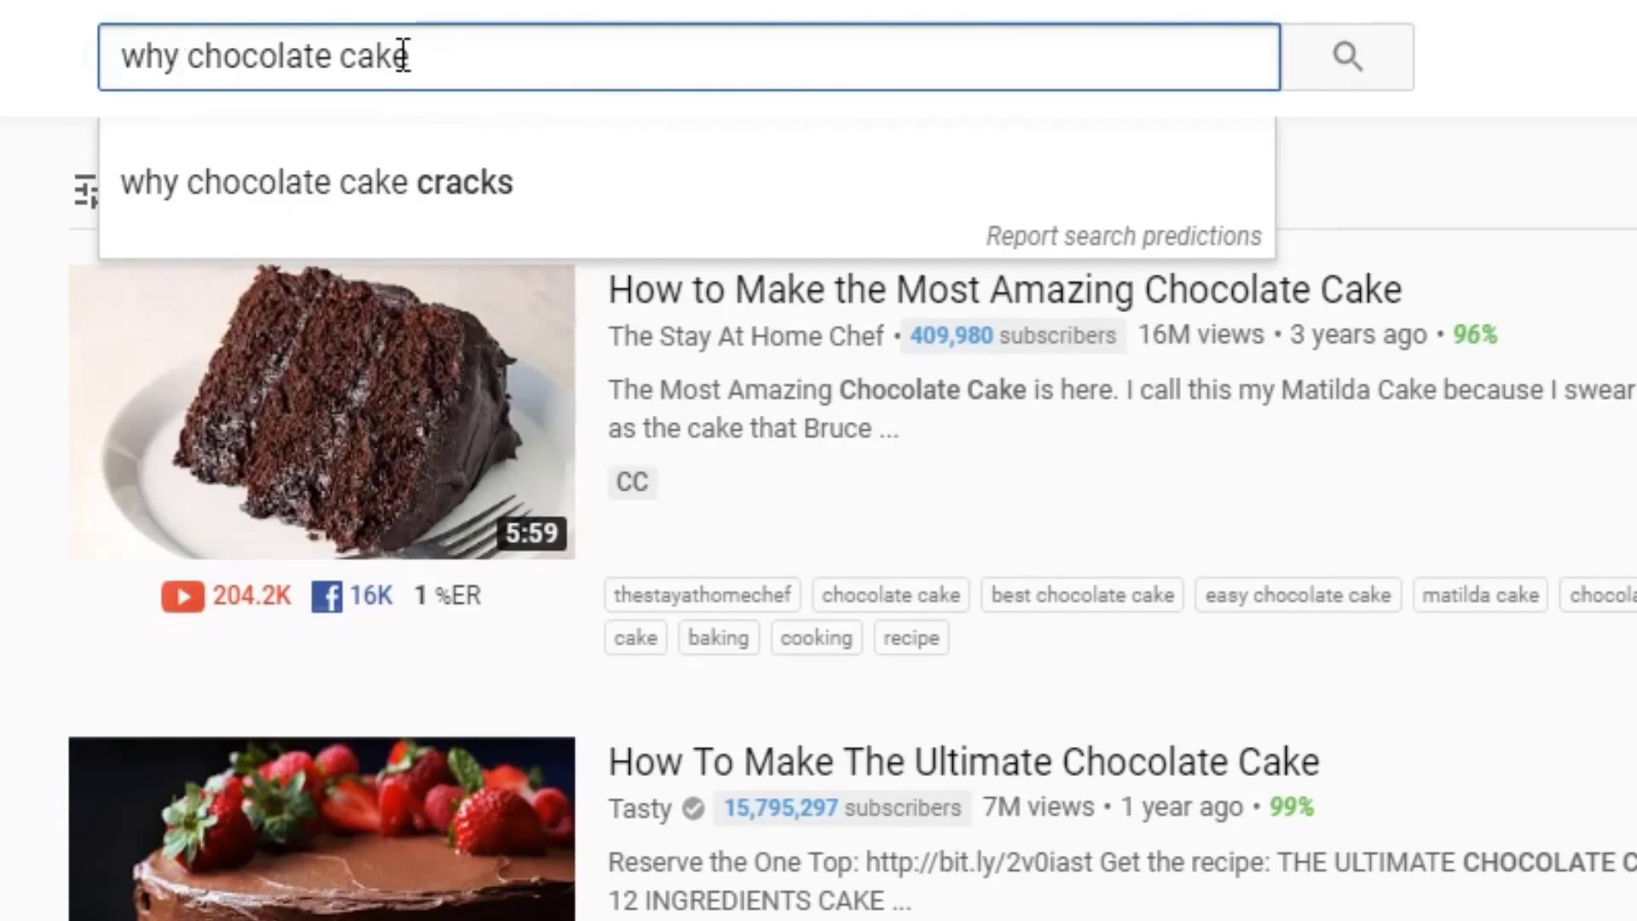
key(shift+Home)
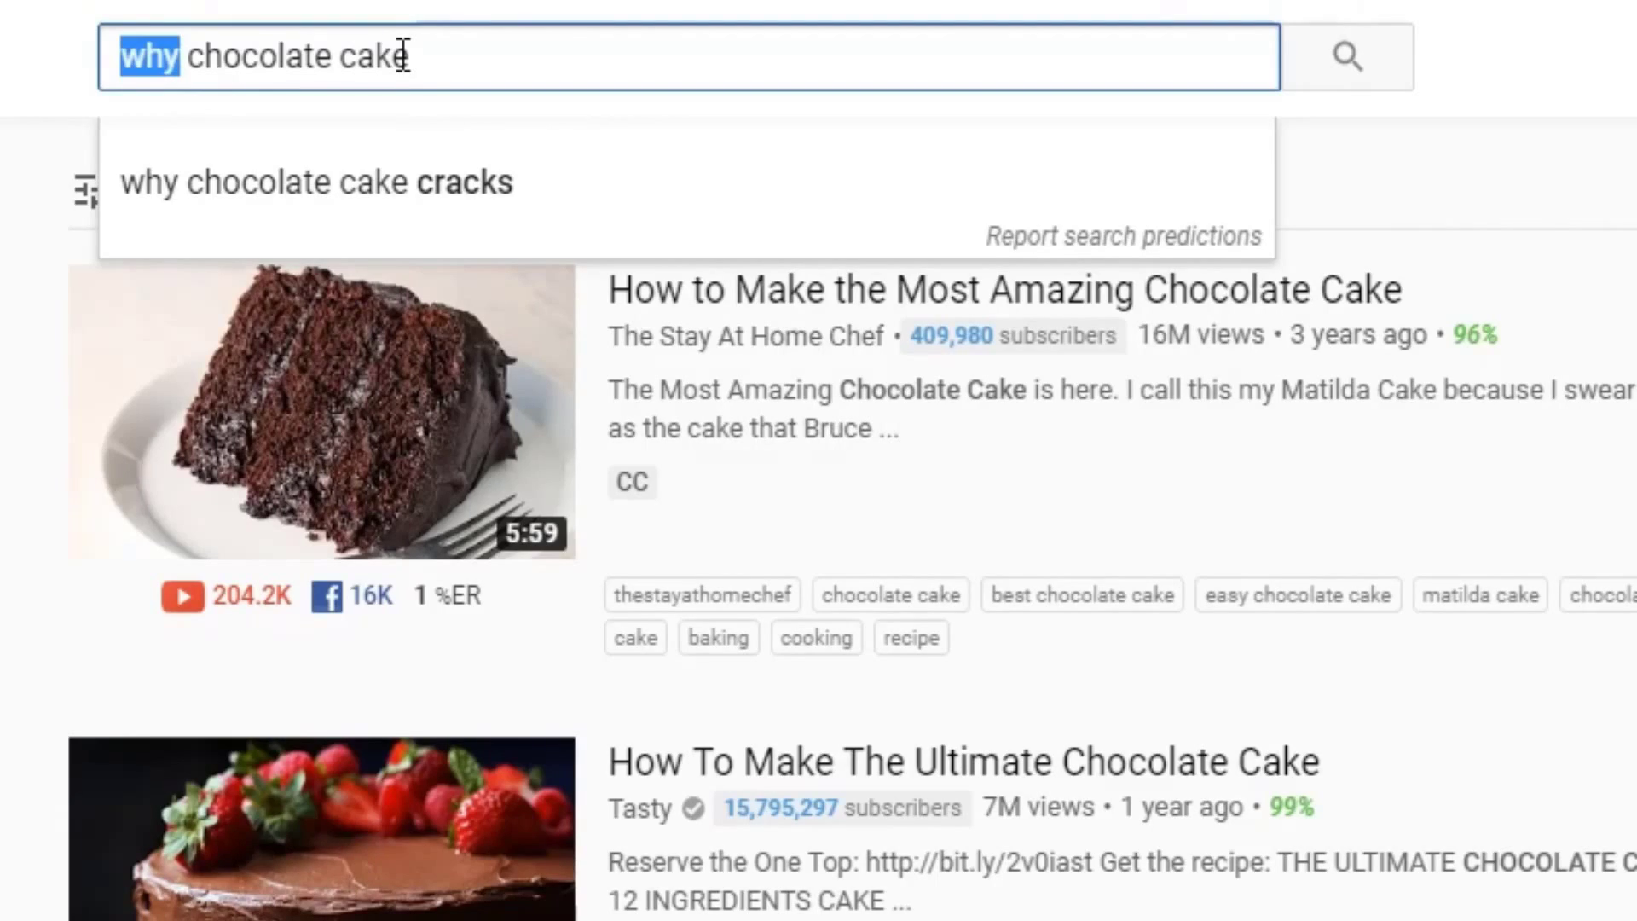
text(w)
text(e)
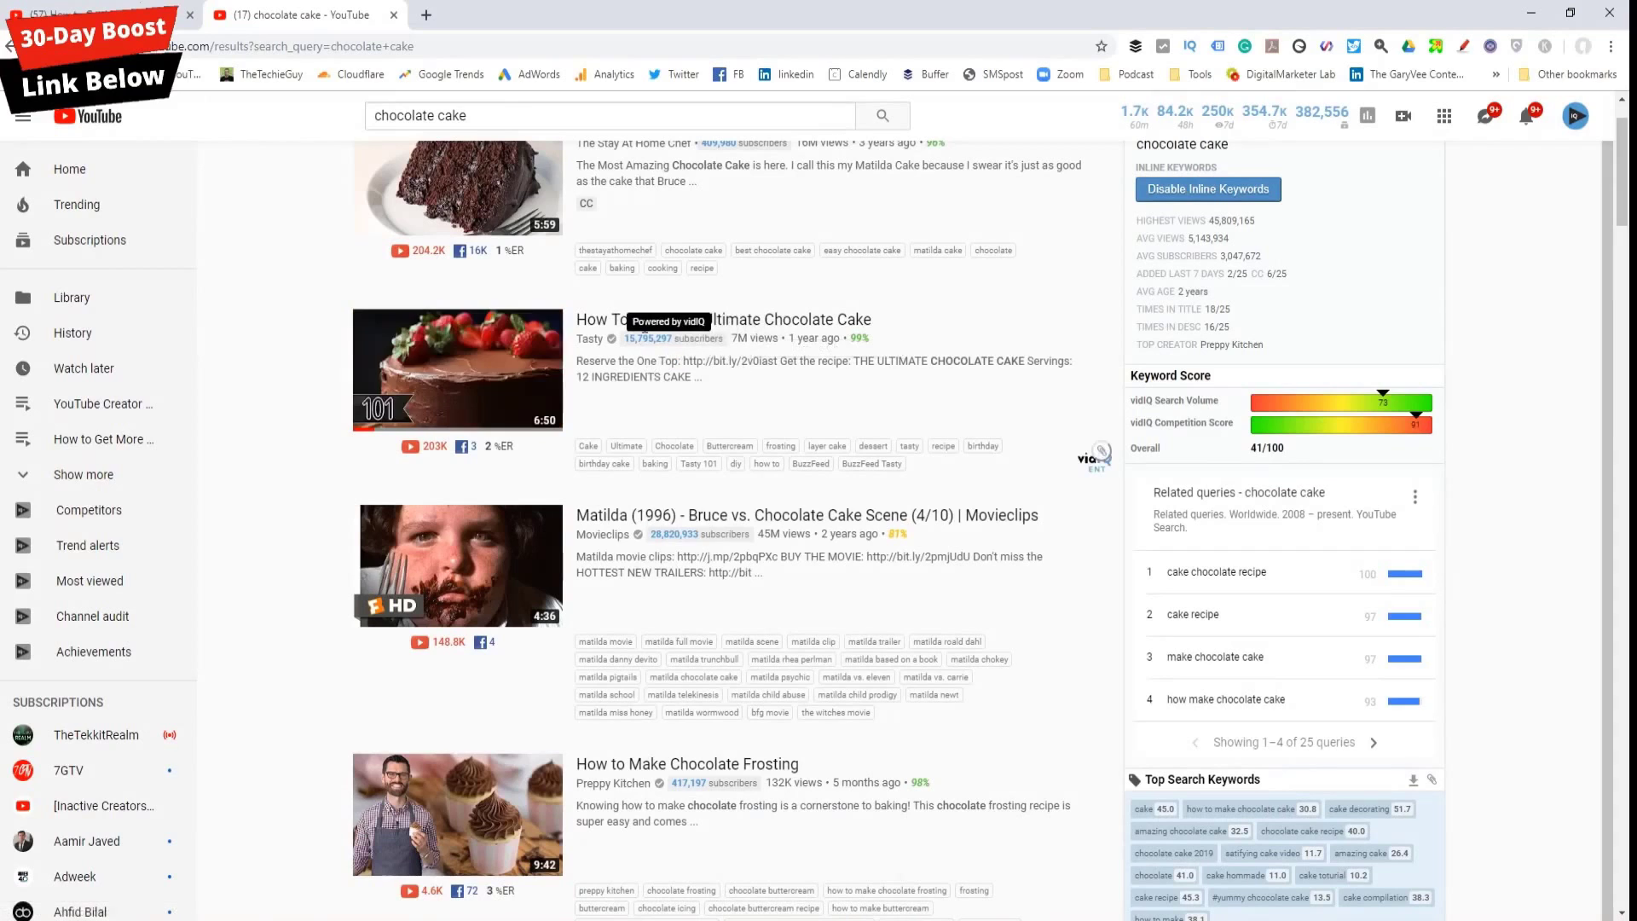
Open Tasty's video "How To Make The Ultimate Chocolate Cake" from the results and highlight its view count.
click(601, 320)
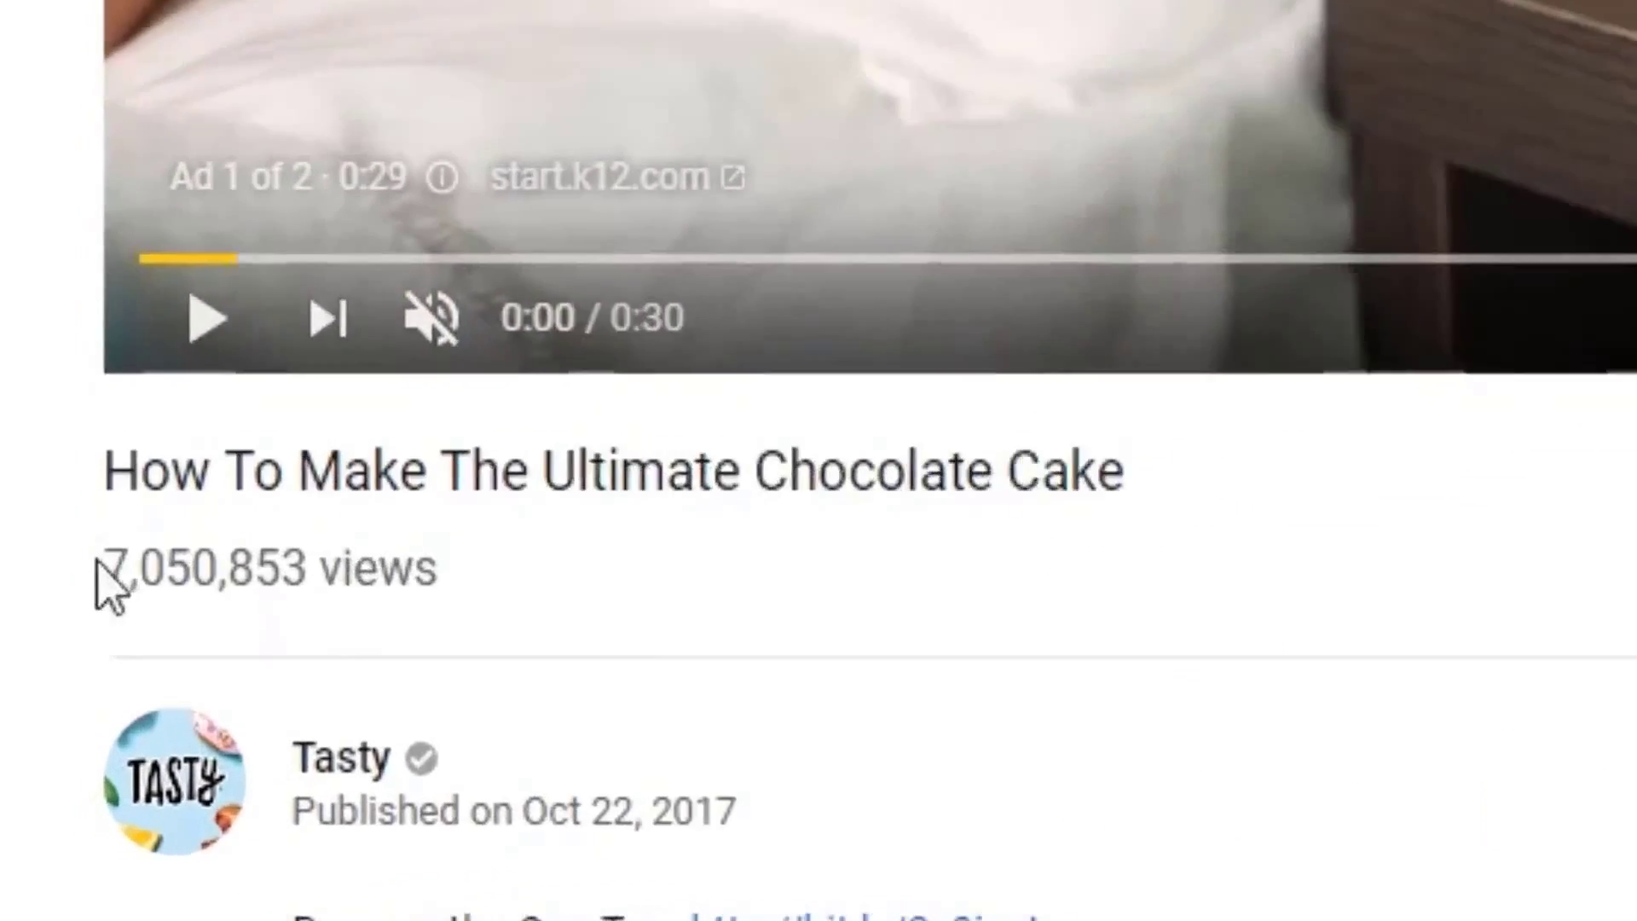
drag(75, 766, 102, 765)
drag(213, 503, 271, 503)
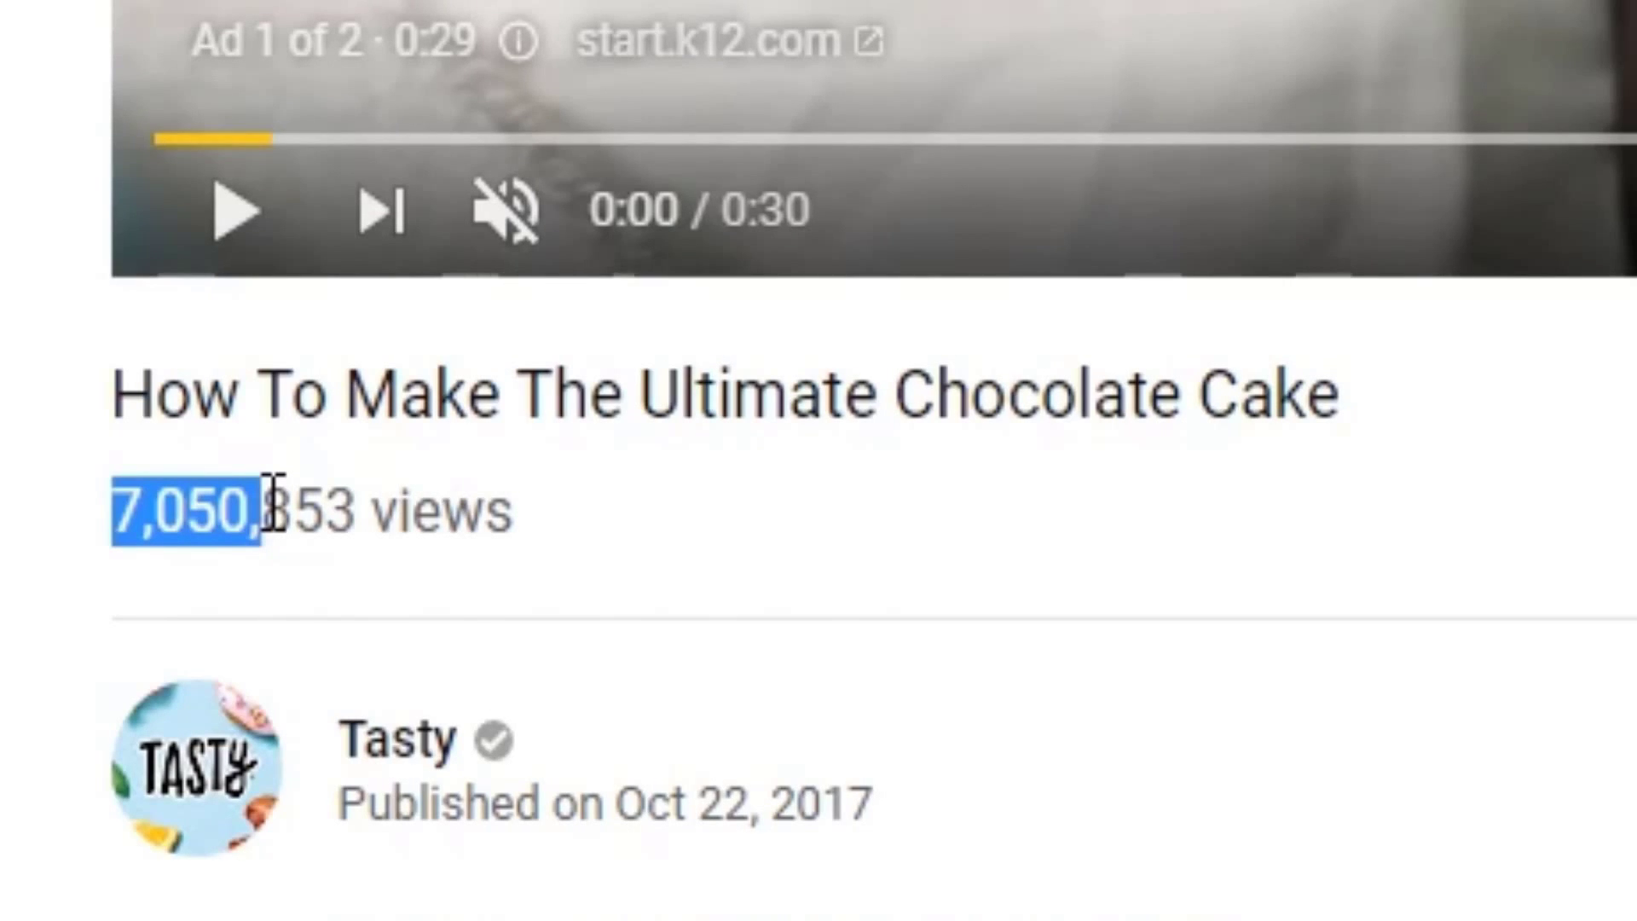
click(277, 509)
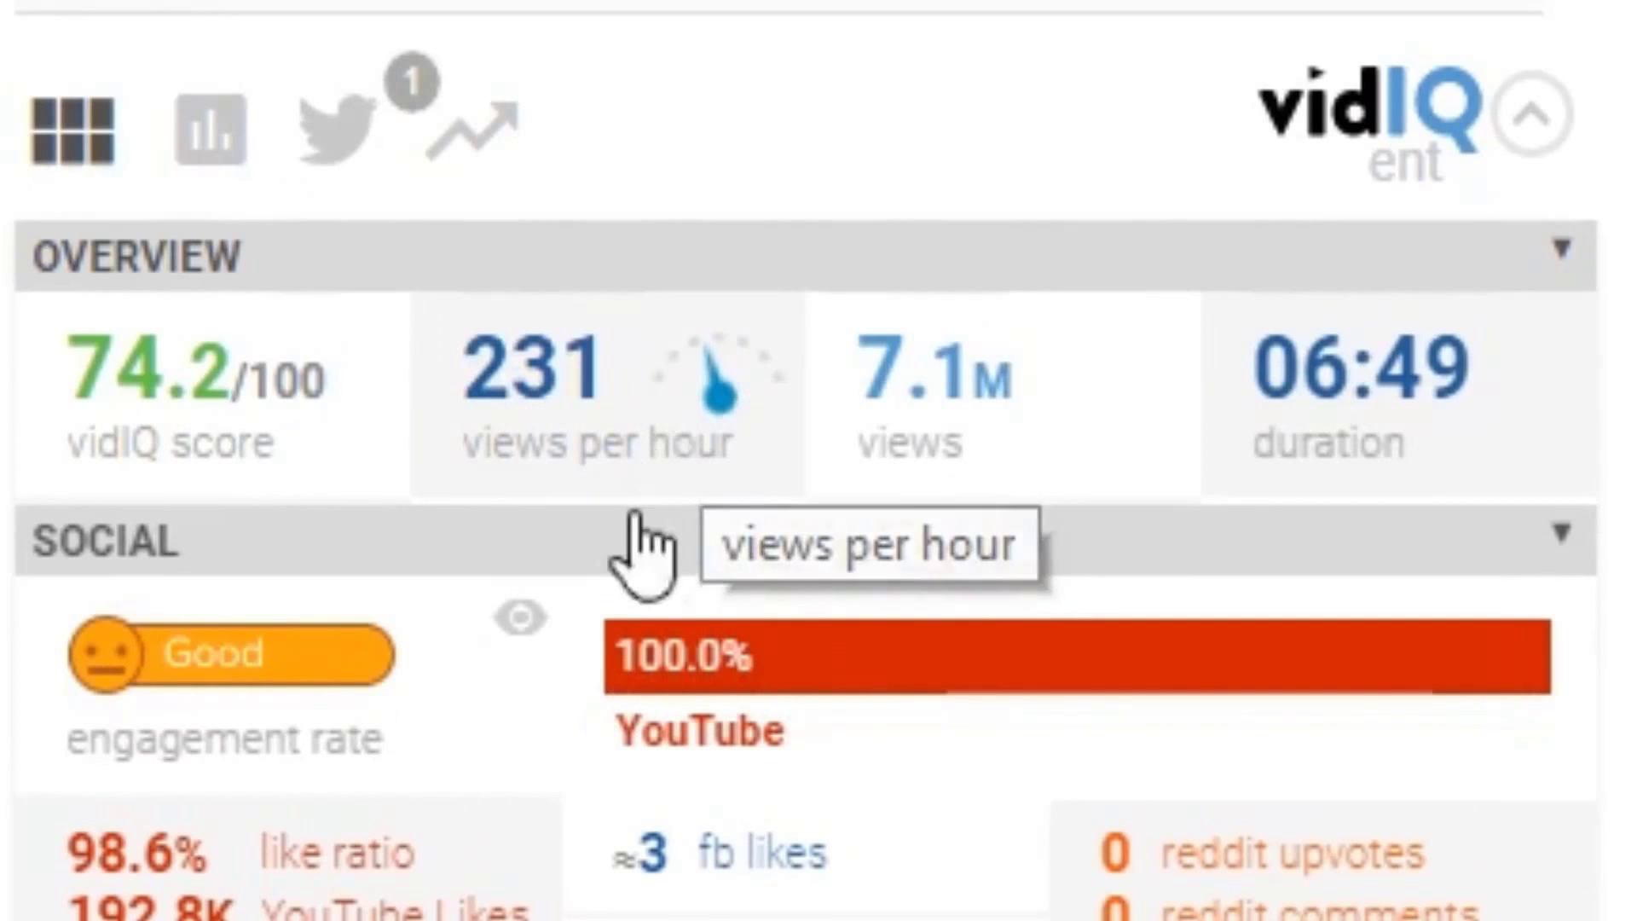
Compare the video's current views per hour with its average in the vidIQ overview.
mouse_move(593, 524)
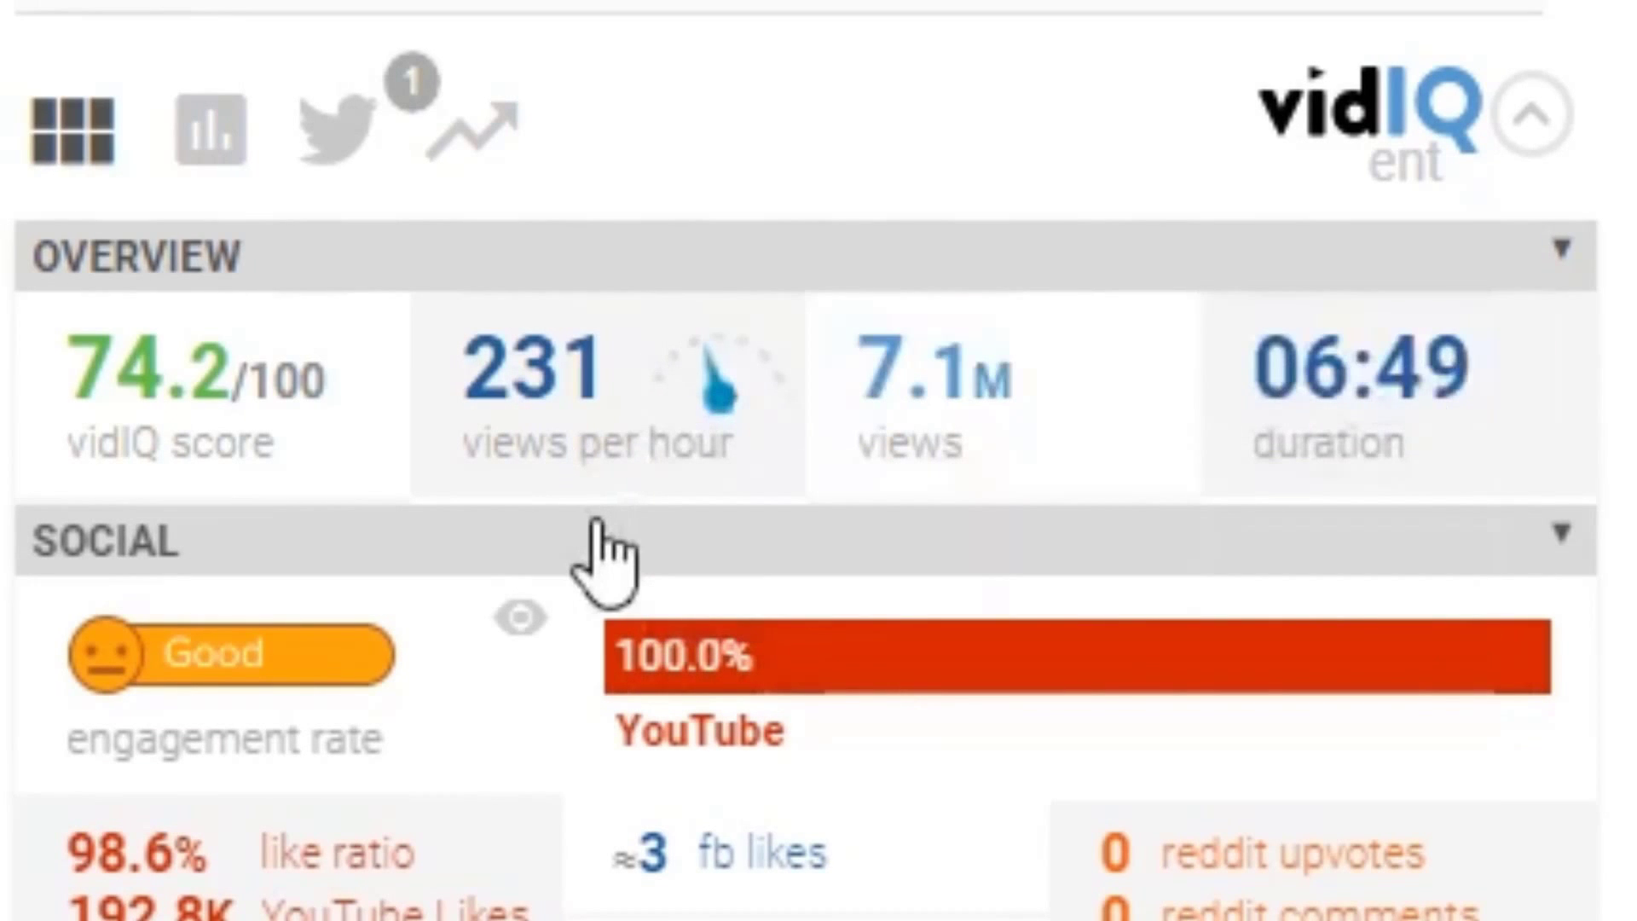
mouse_move(559, 548)
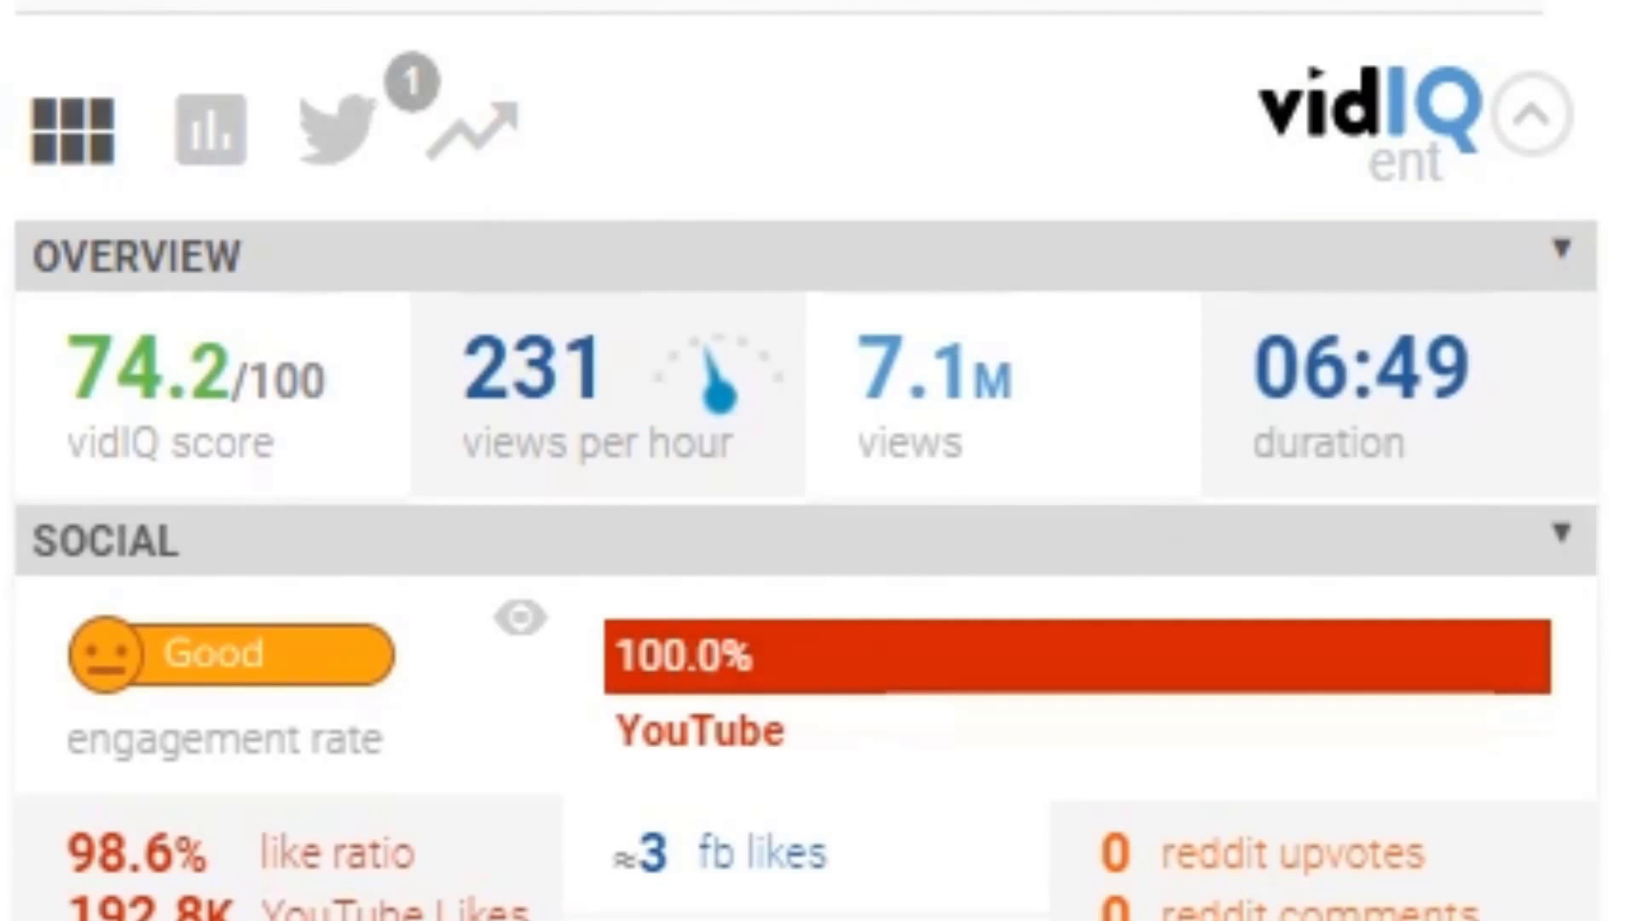
mouse_move(538, 464)
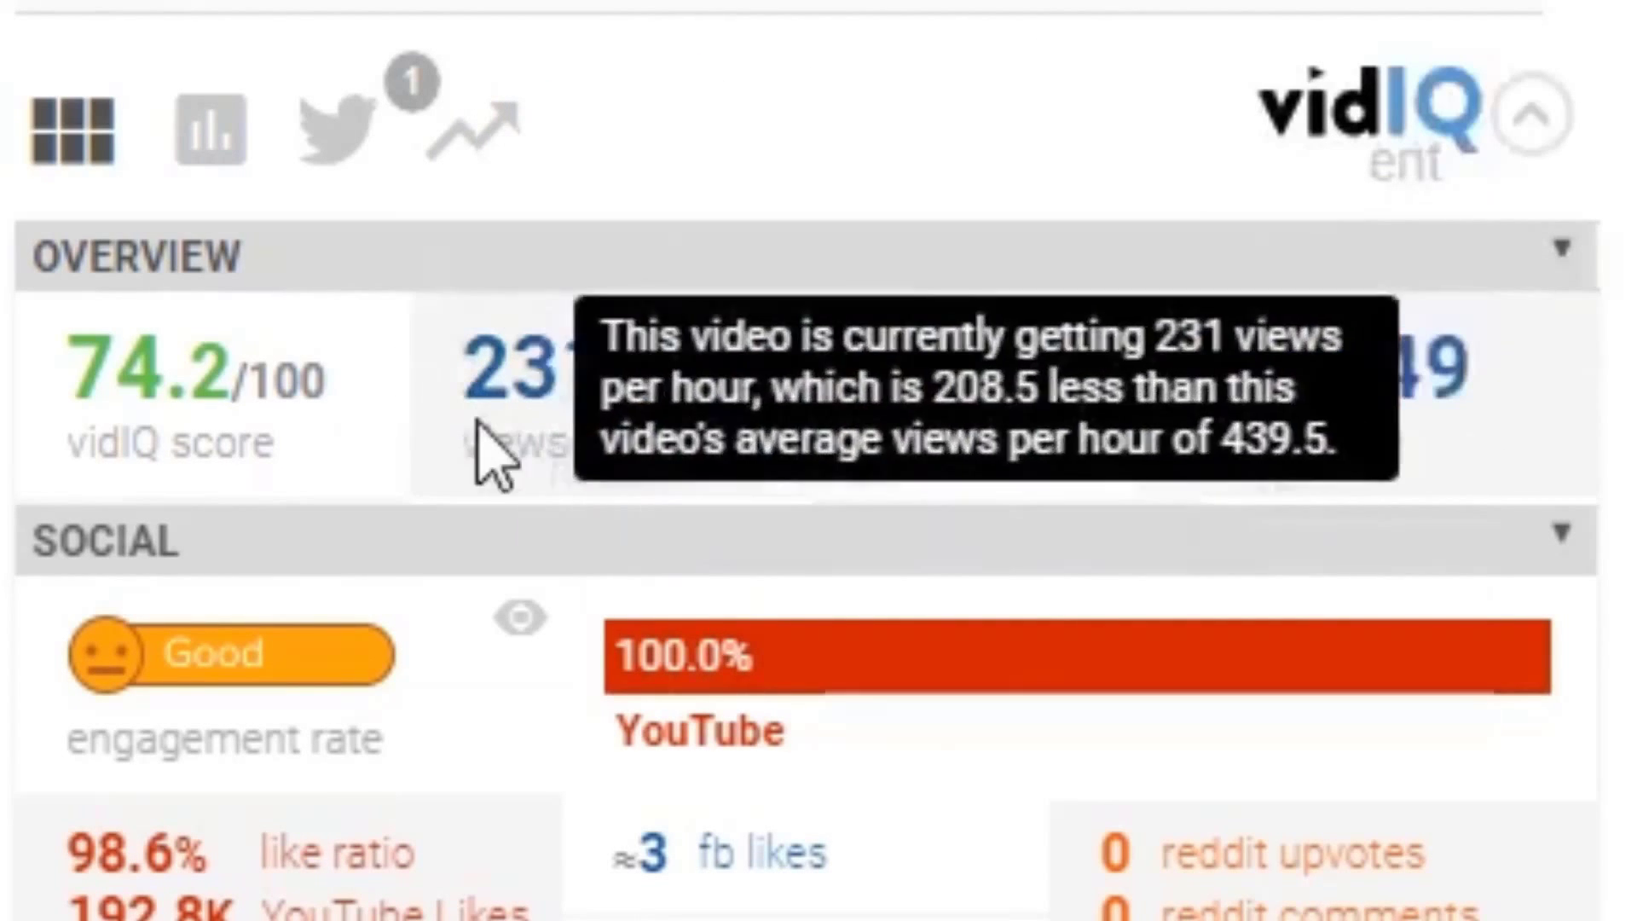
Review the video's historical views chart in vidIQ, and return to the overview statistics.
click(209, 141)
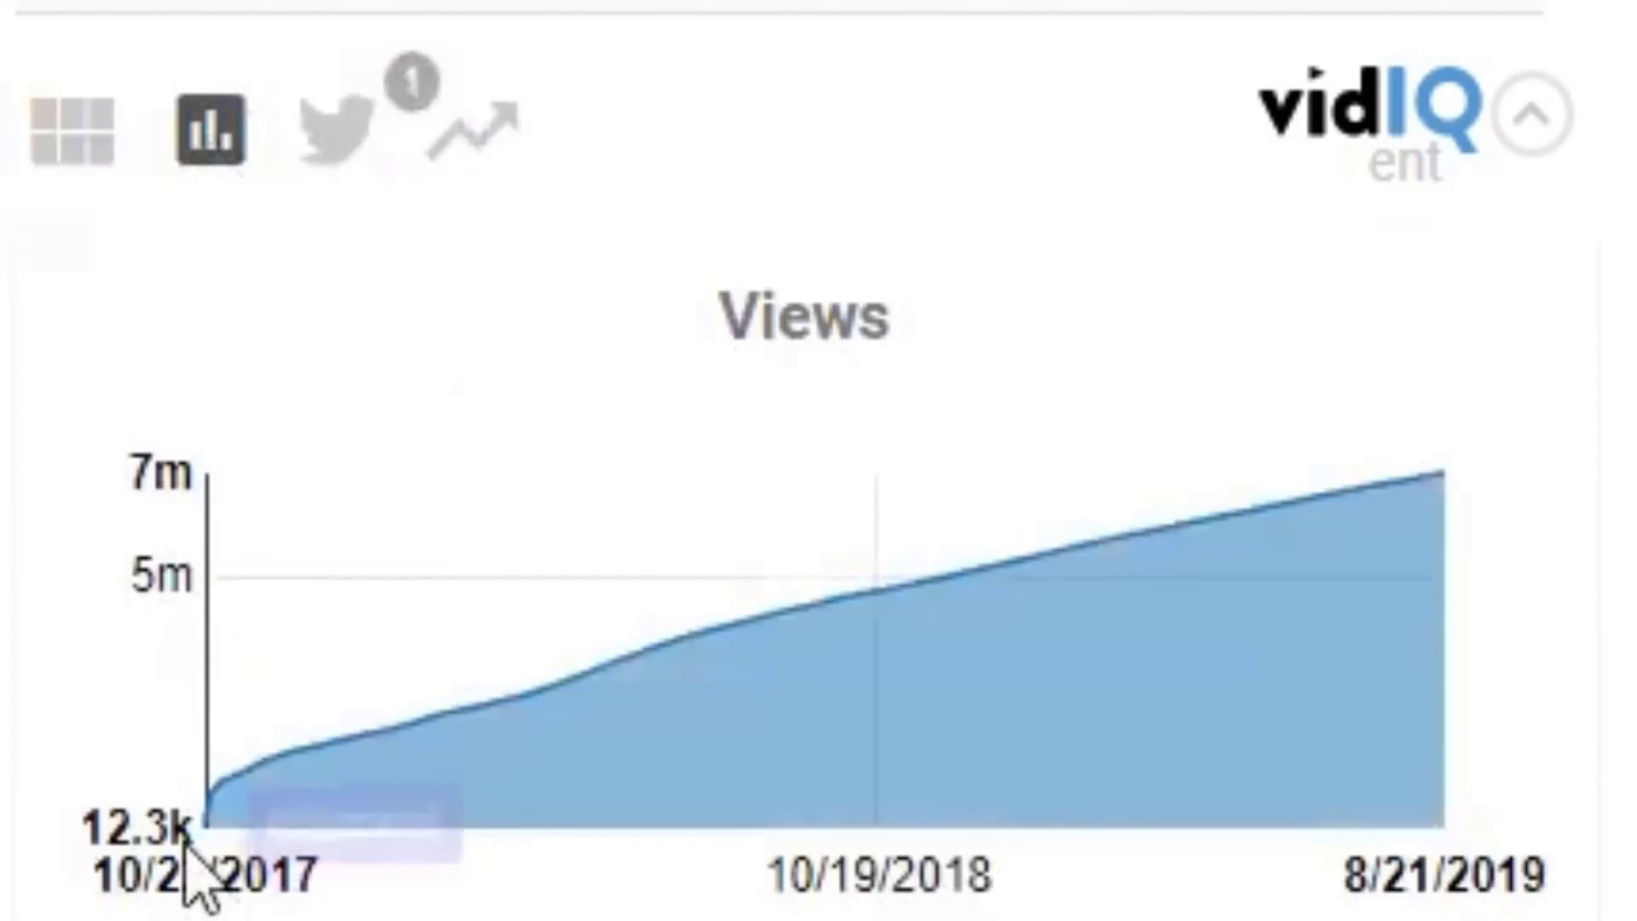
mouse_move(240, 814)
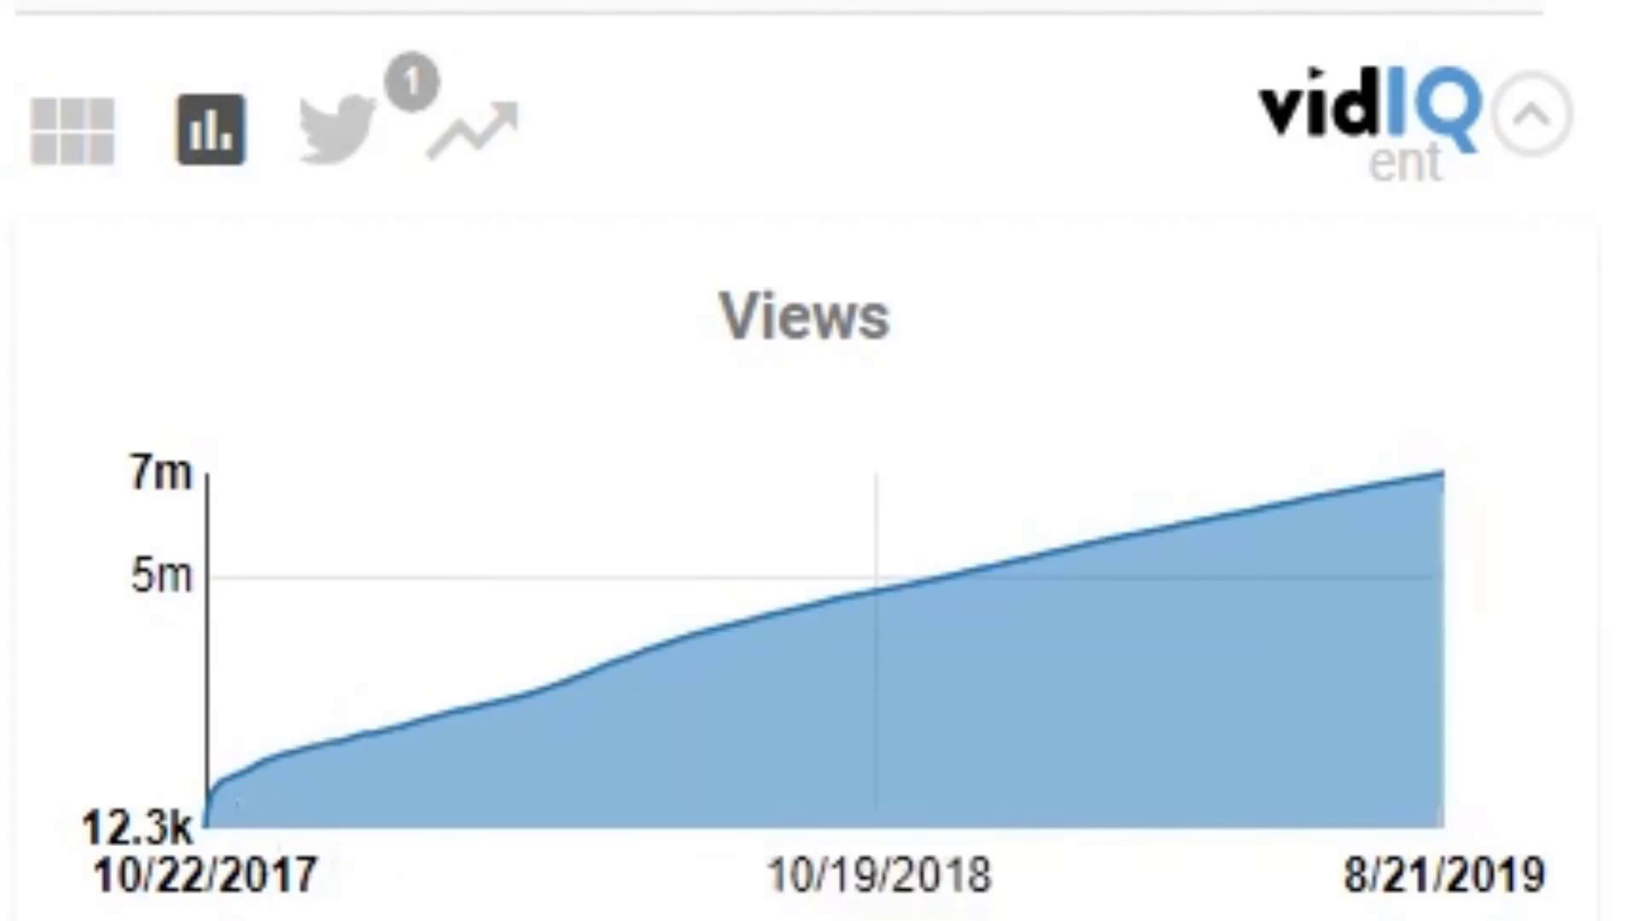
mouse_move(351, 567)
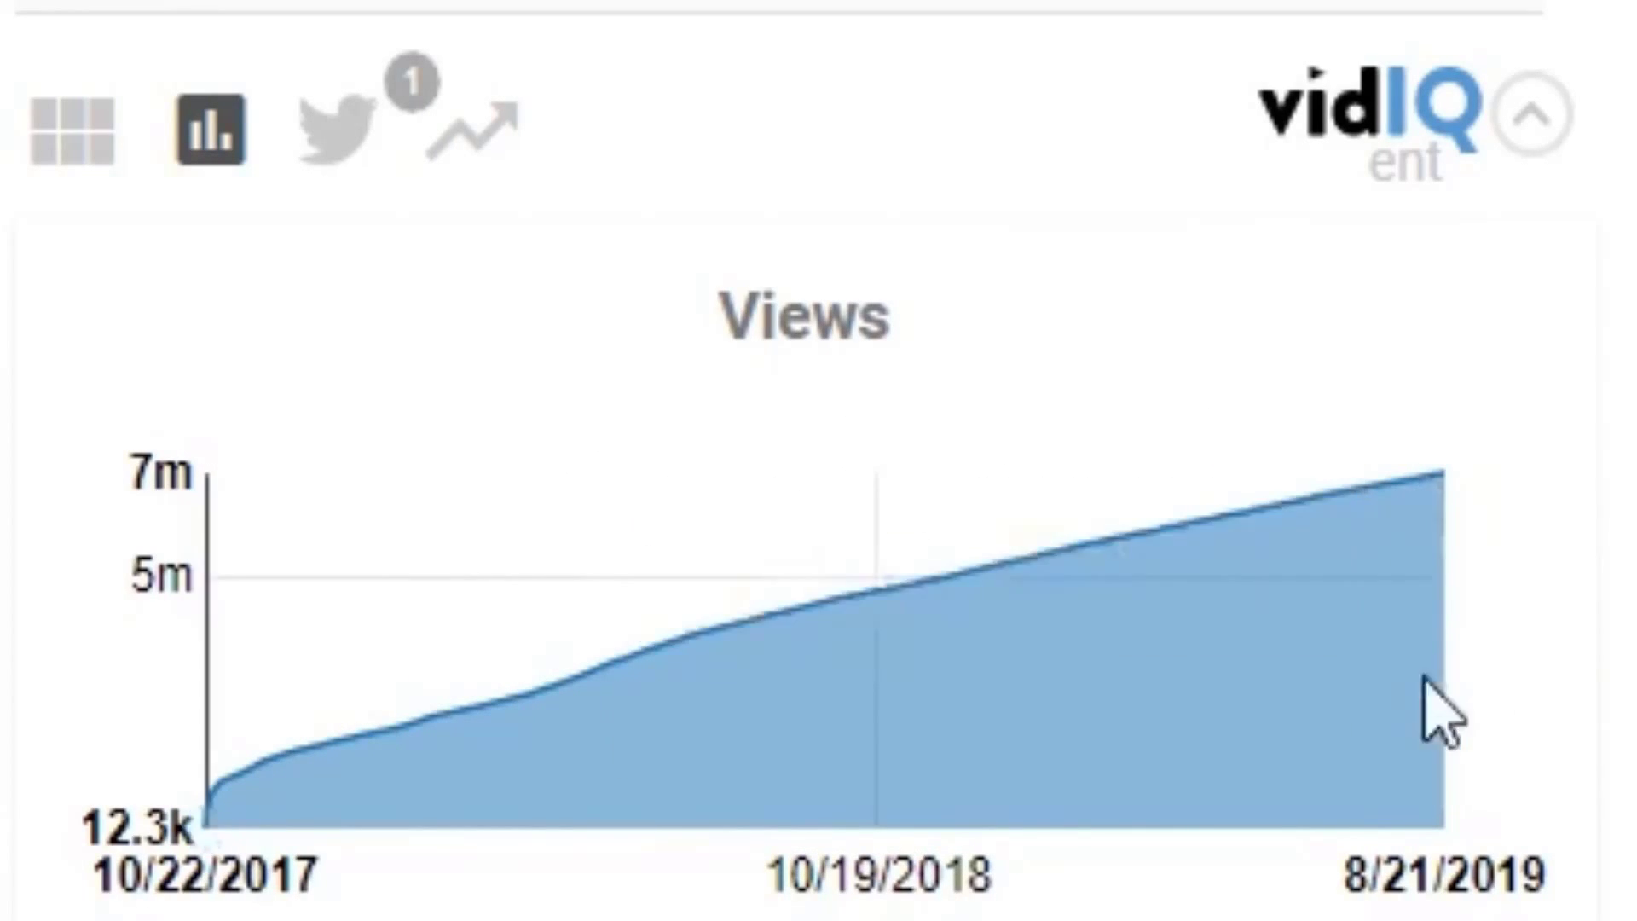
click(66, 135)
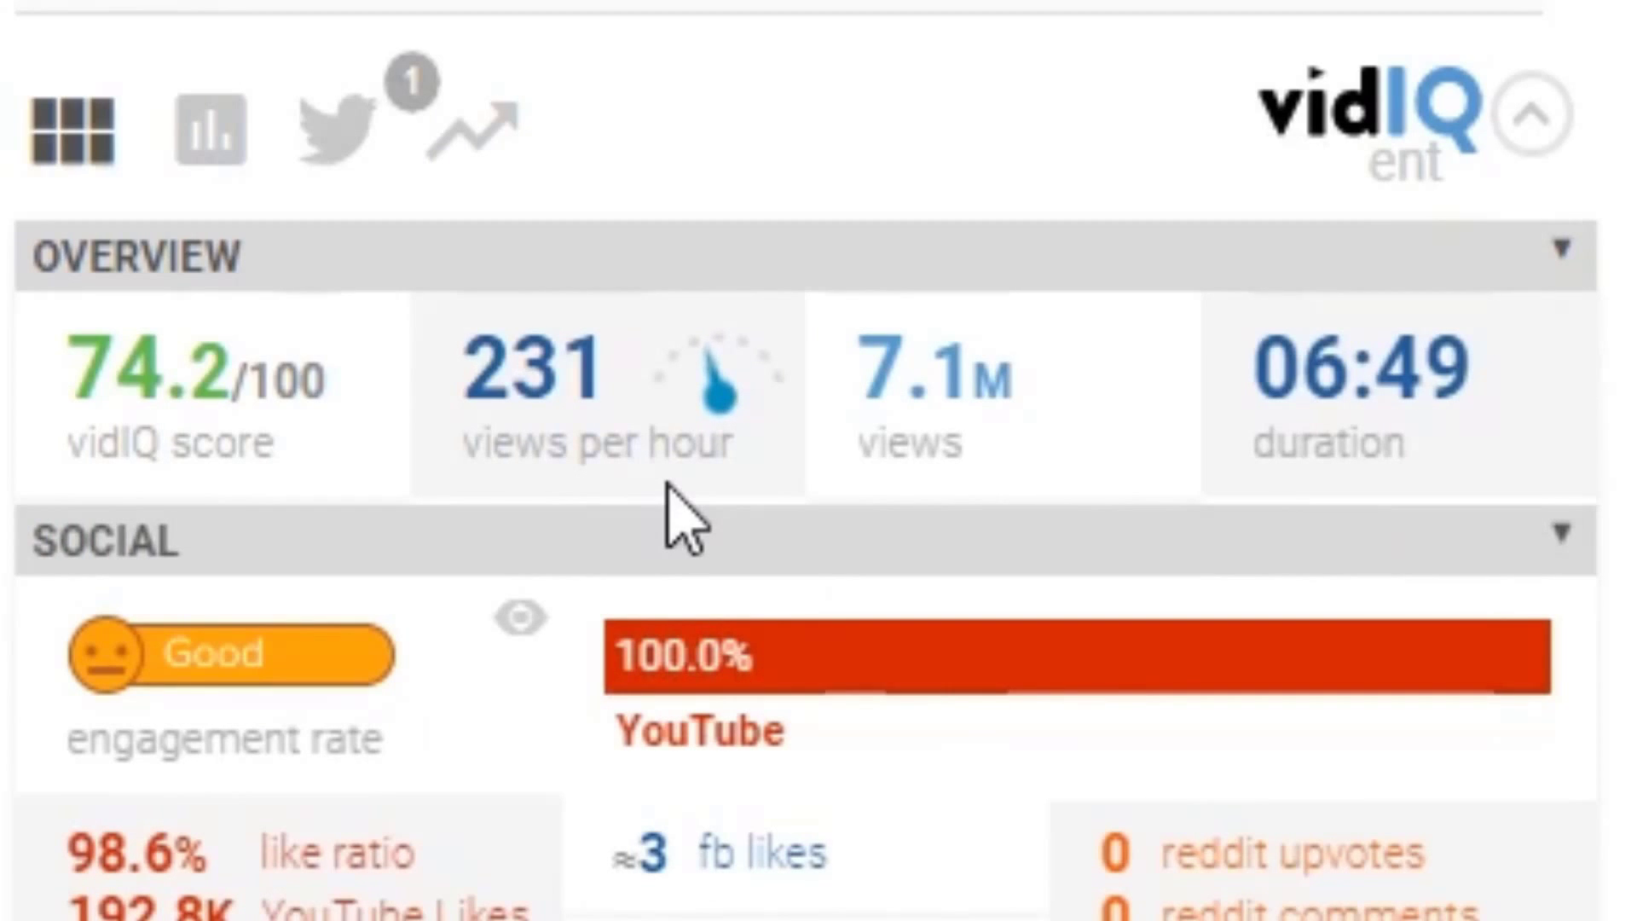
mouse_move(614, 333)
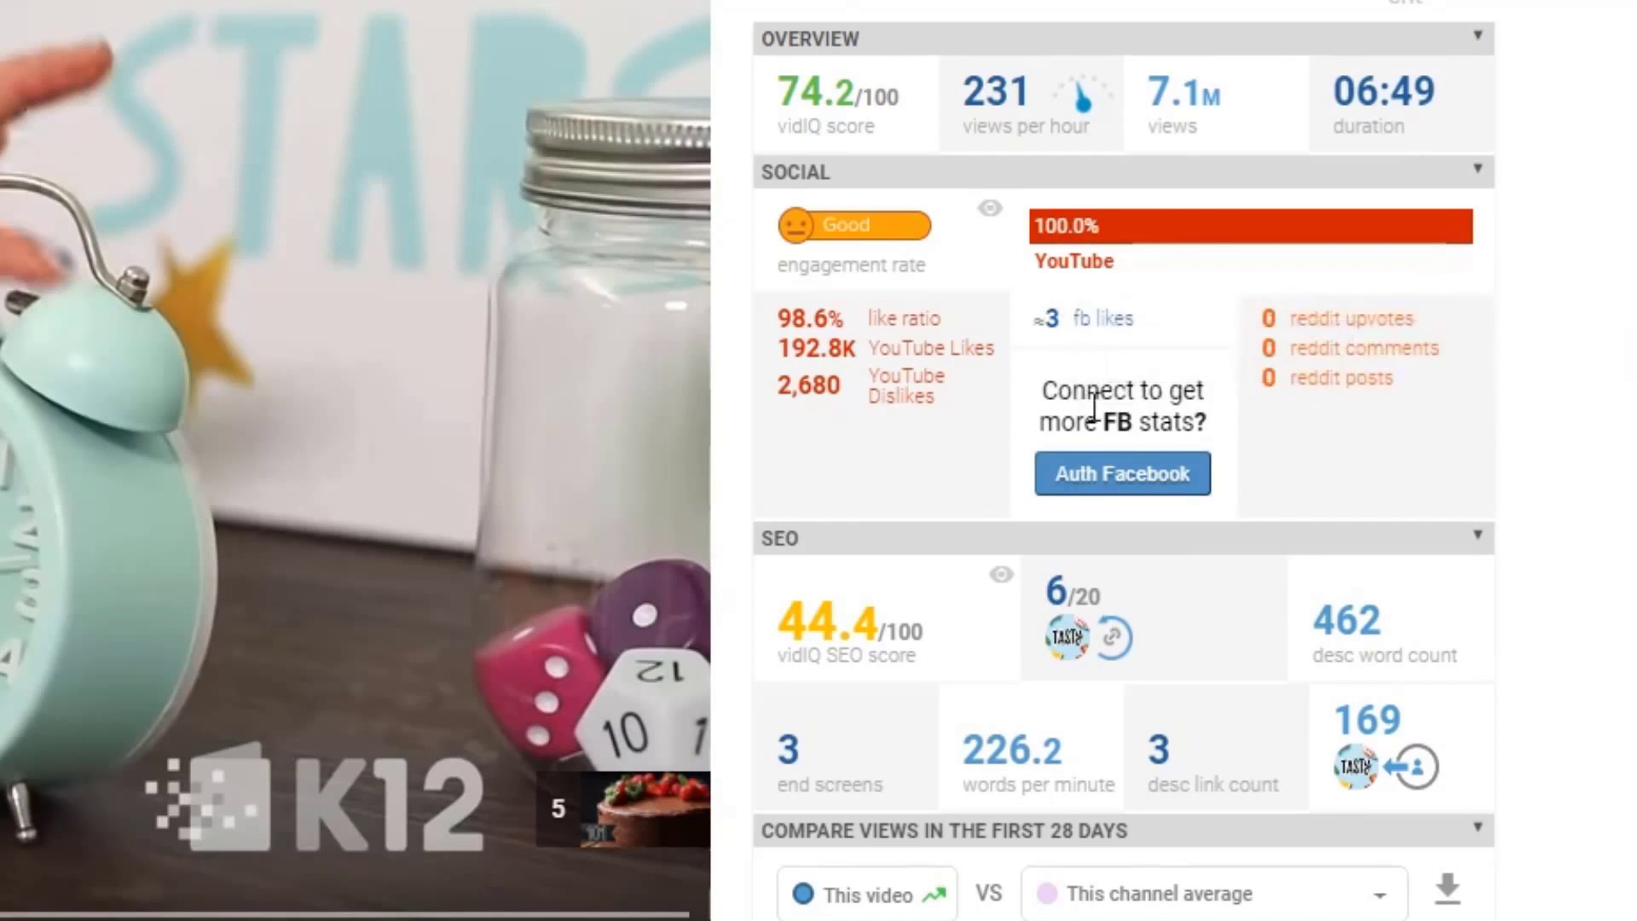
Examine the comparison of views in the first 28 days, keeping "This channel average" as the benchmark.
scroll(1538, 647, down, 5)
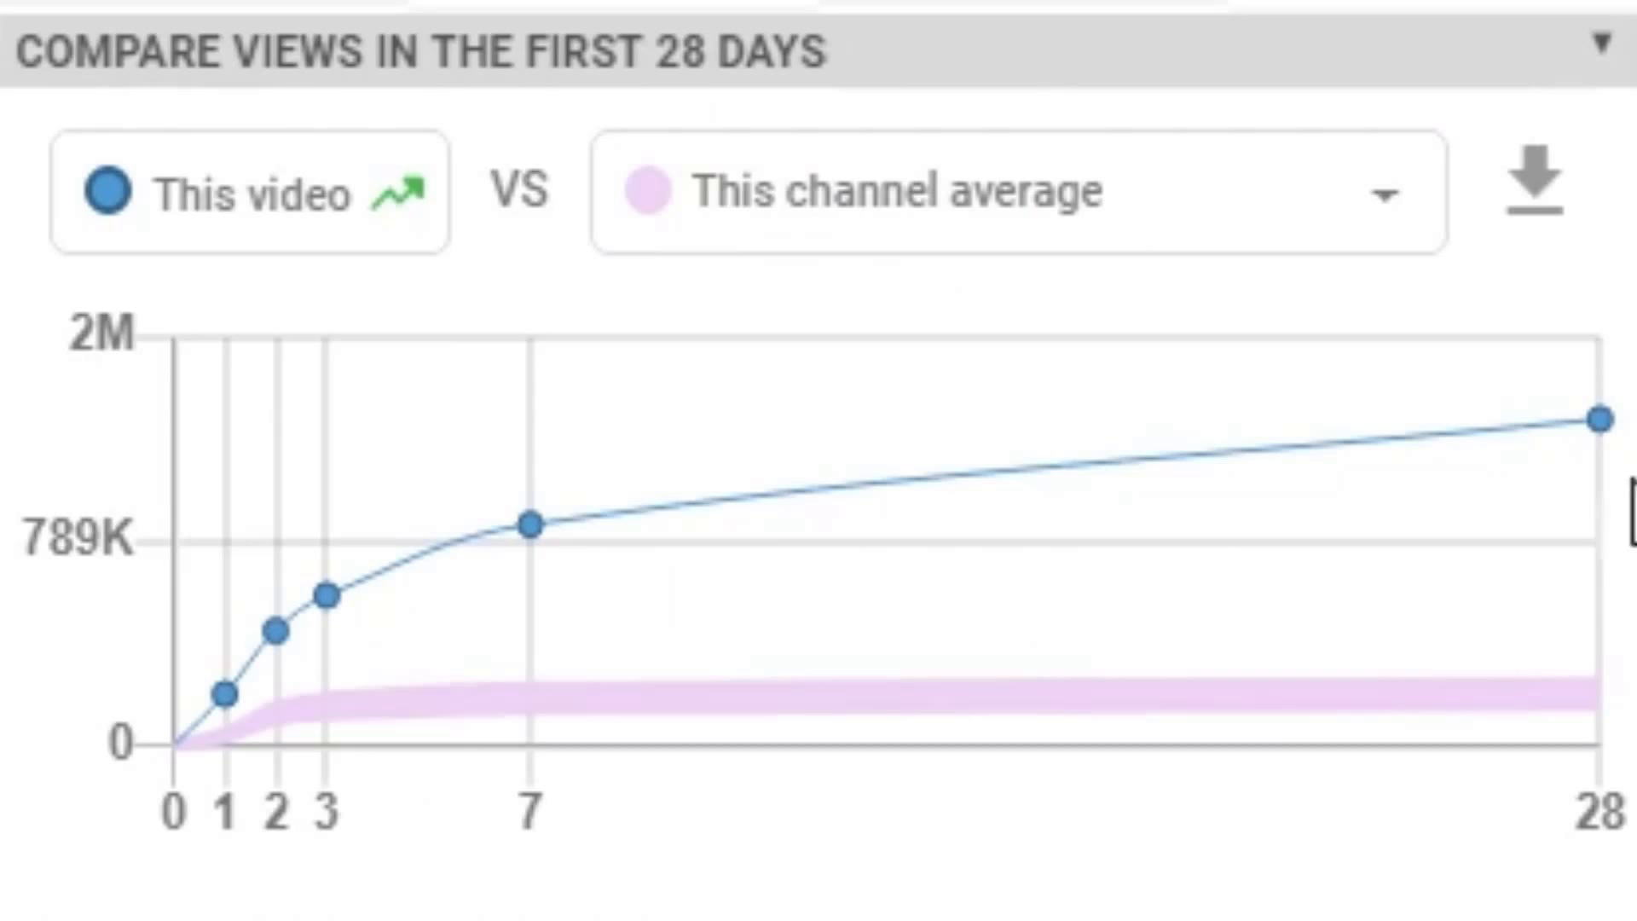
mouse_move(1612, 418)
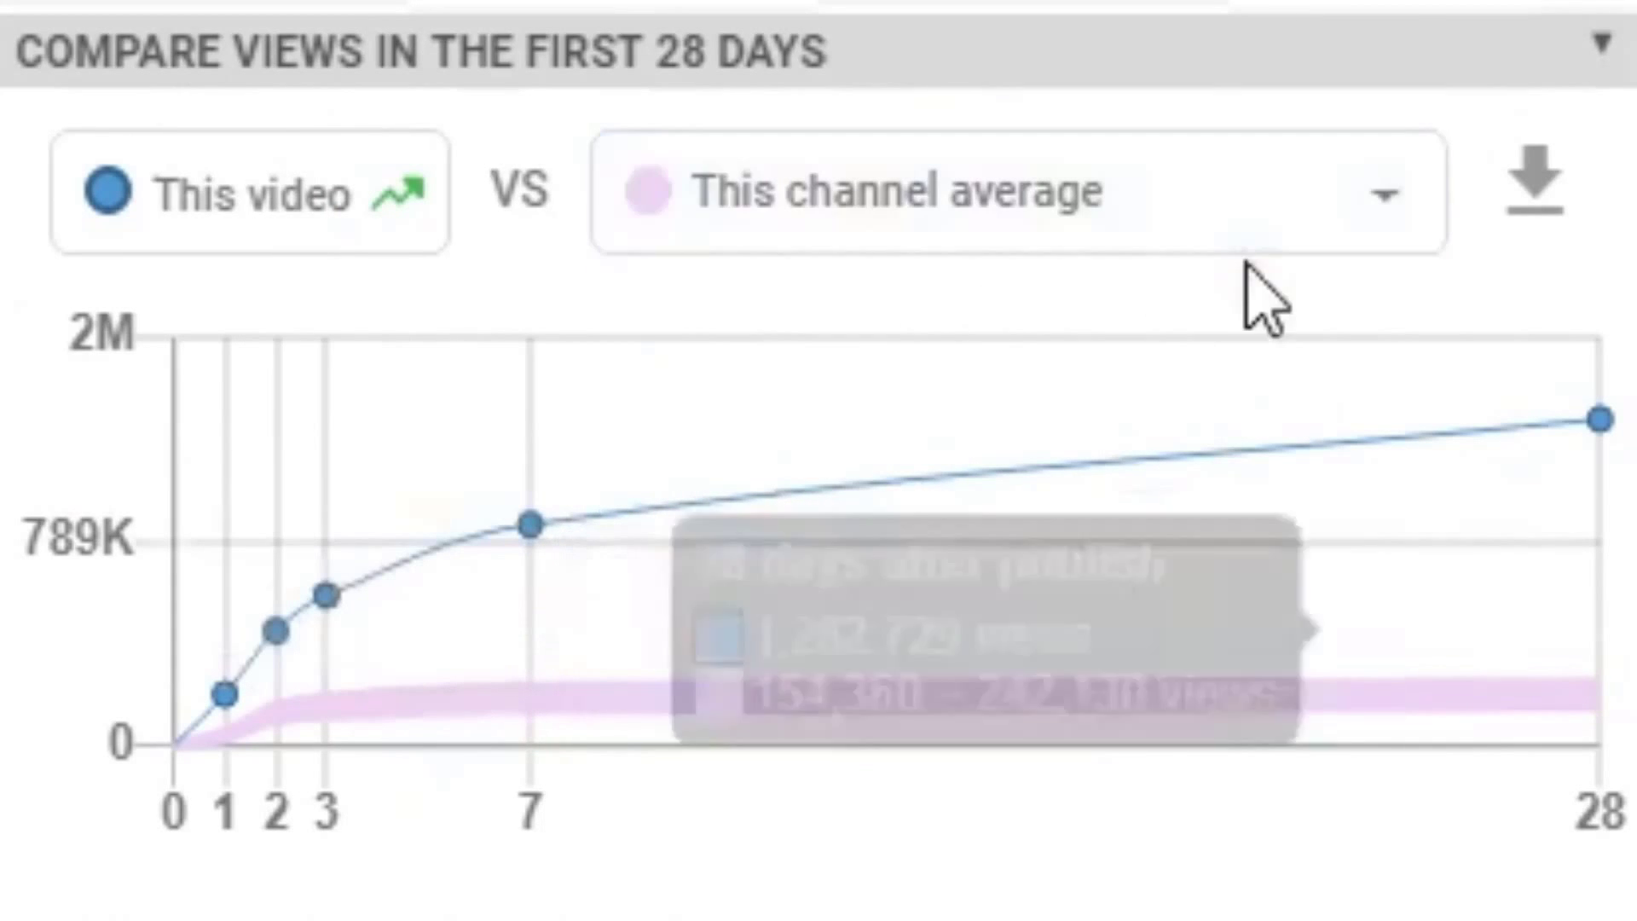
click(1329, 244)
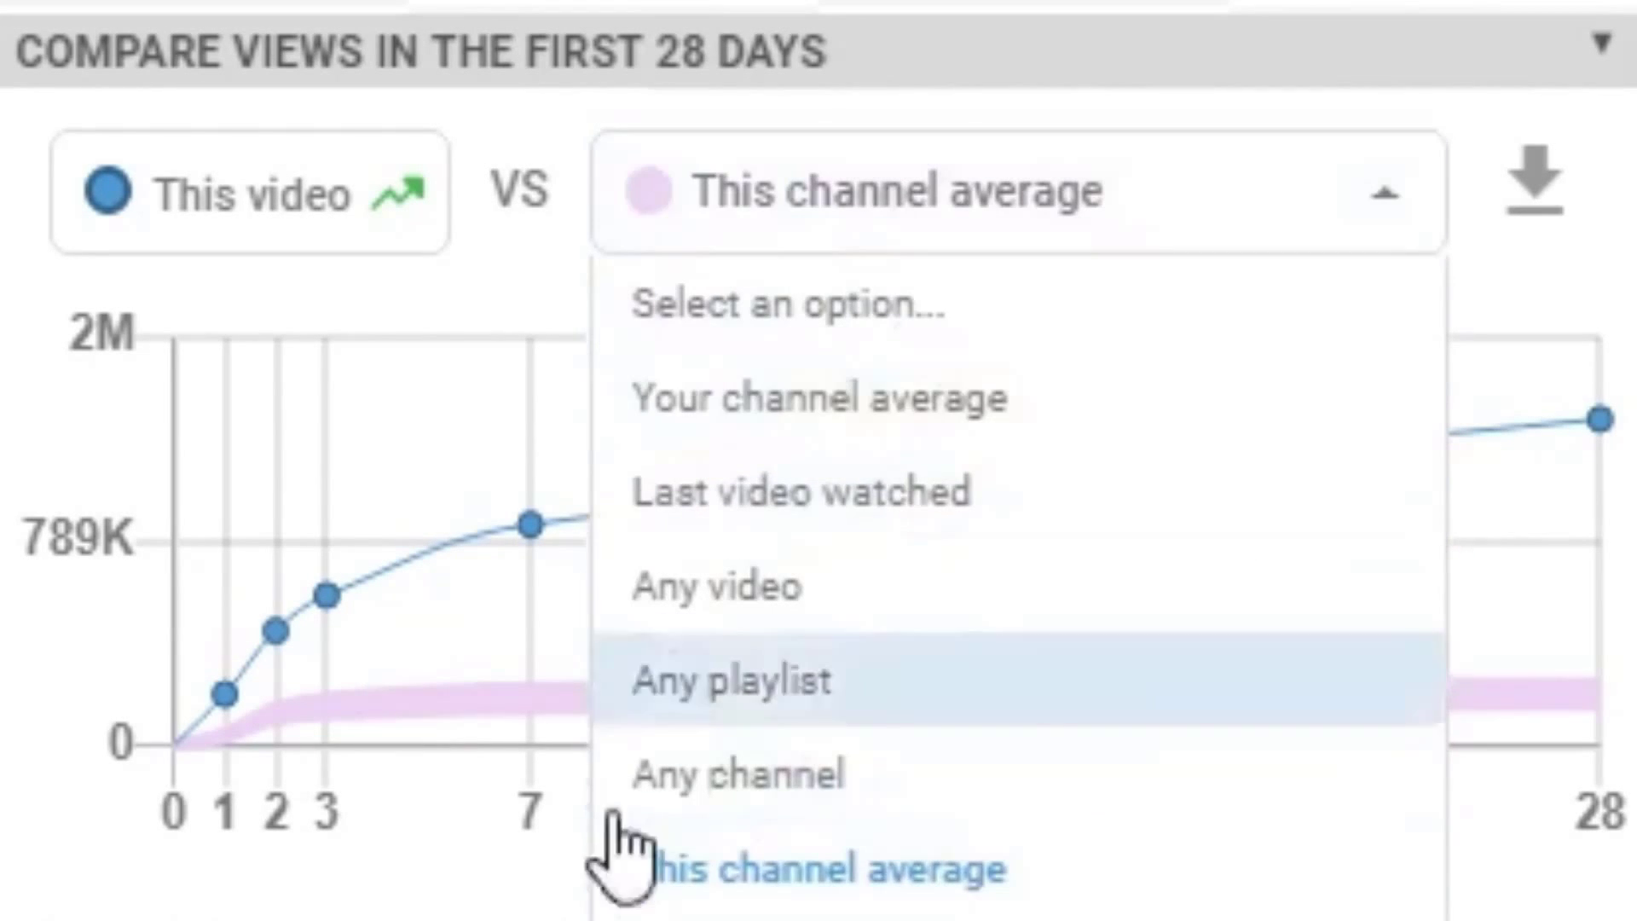
click(627, 863)
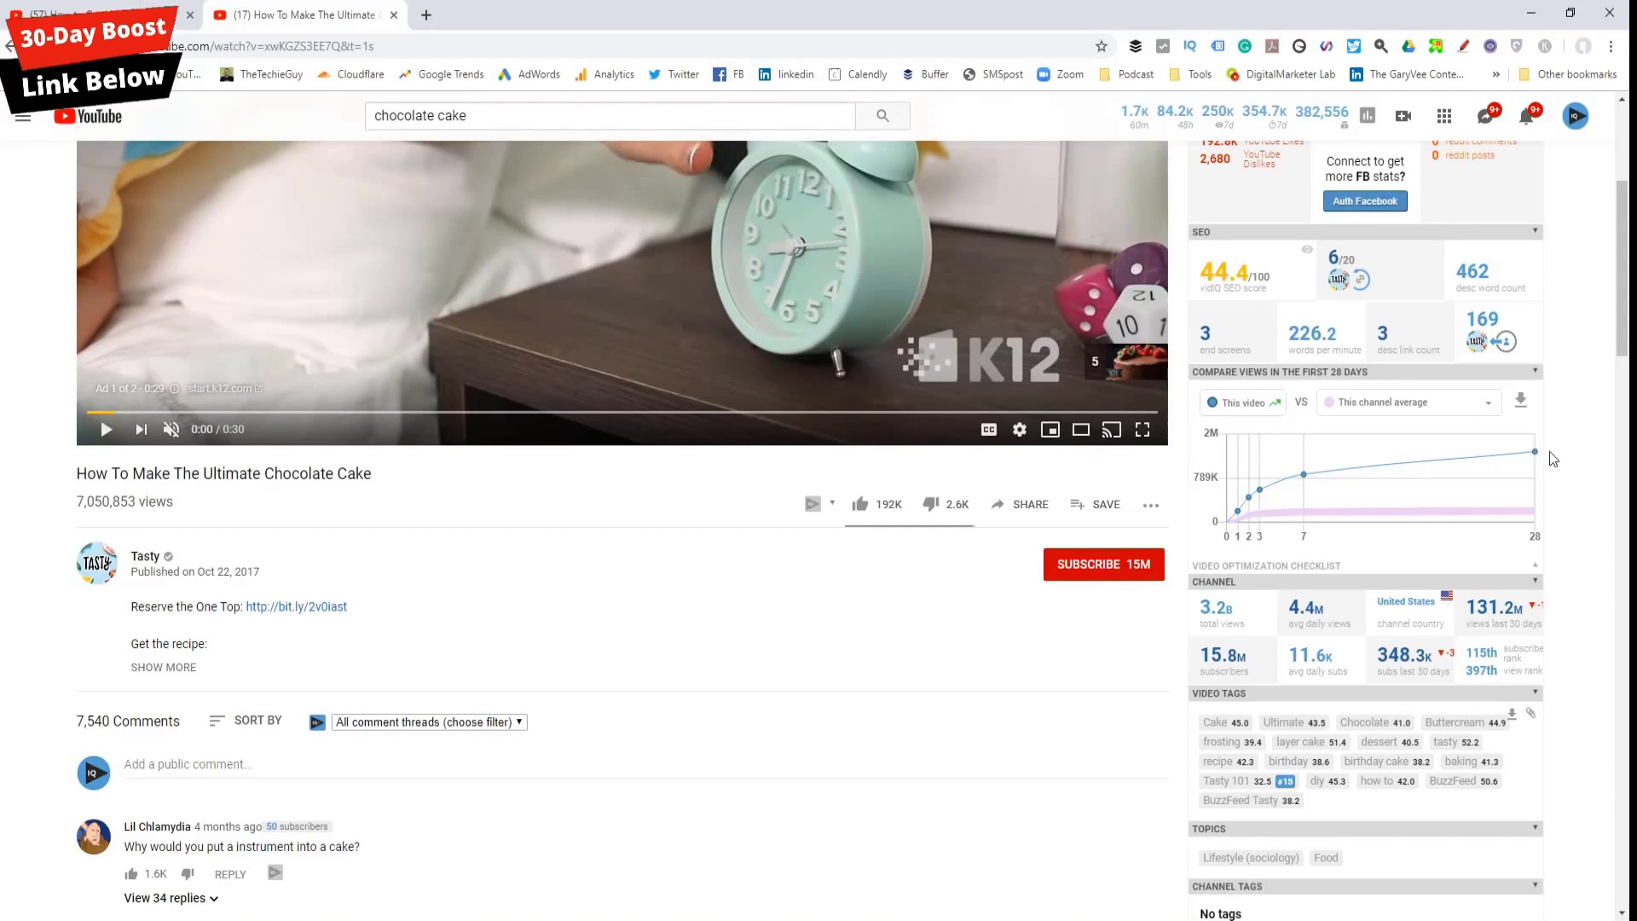
mouse_move(1536, 517)
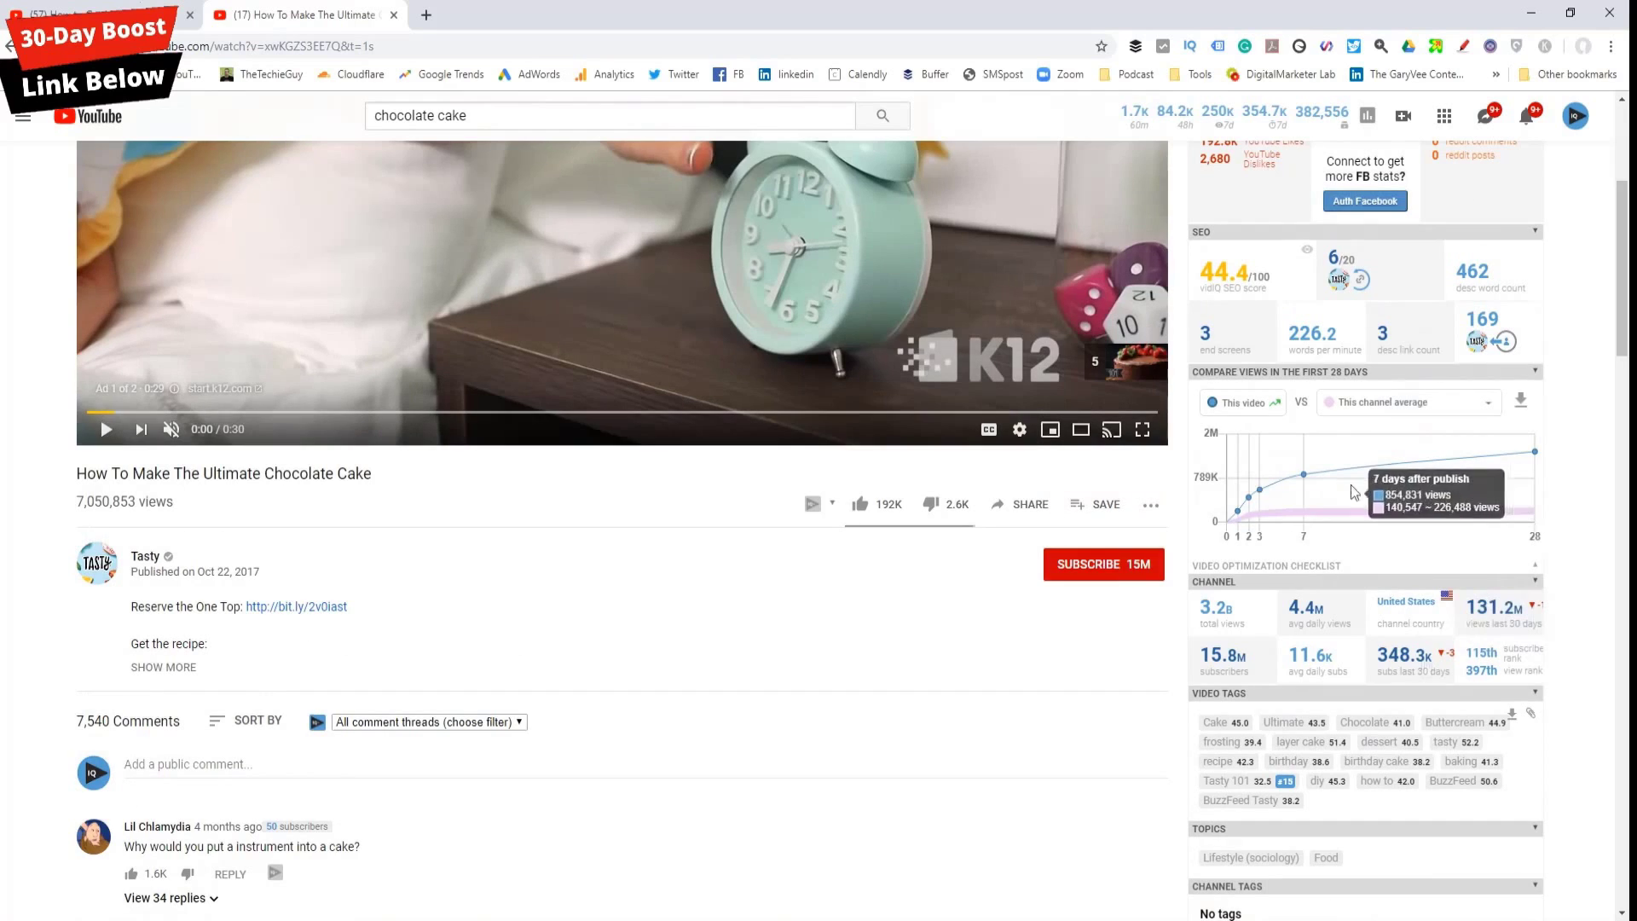
mouse_move(1379, 489)
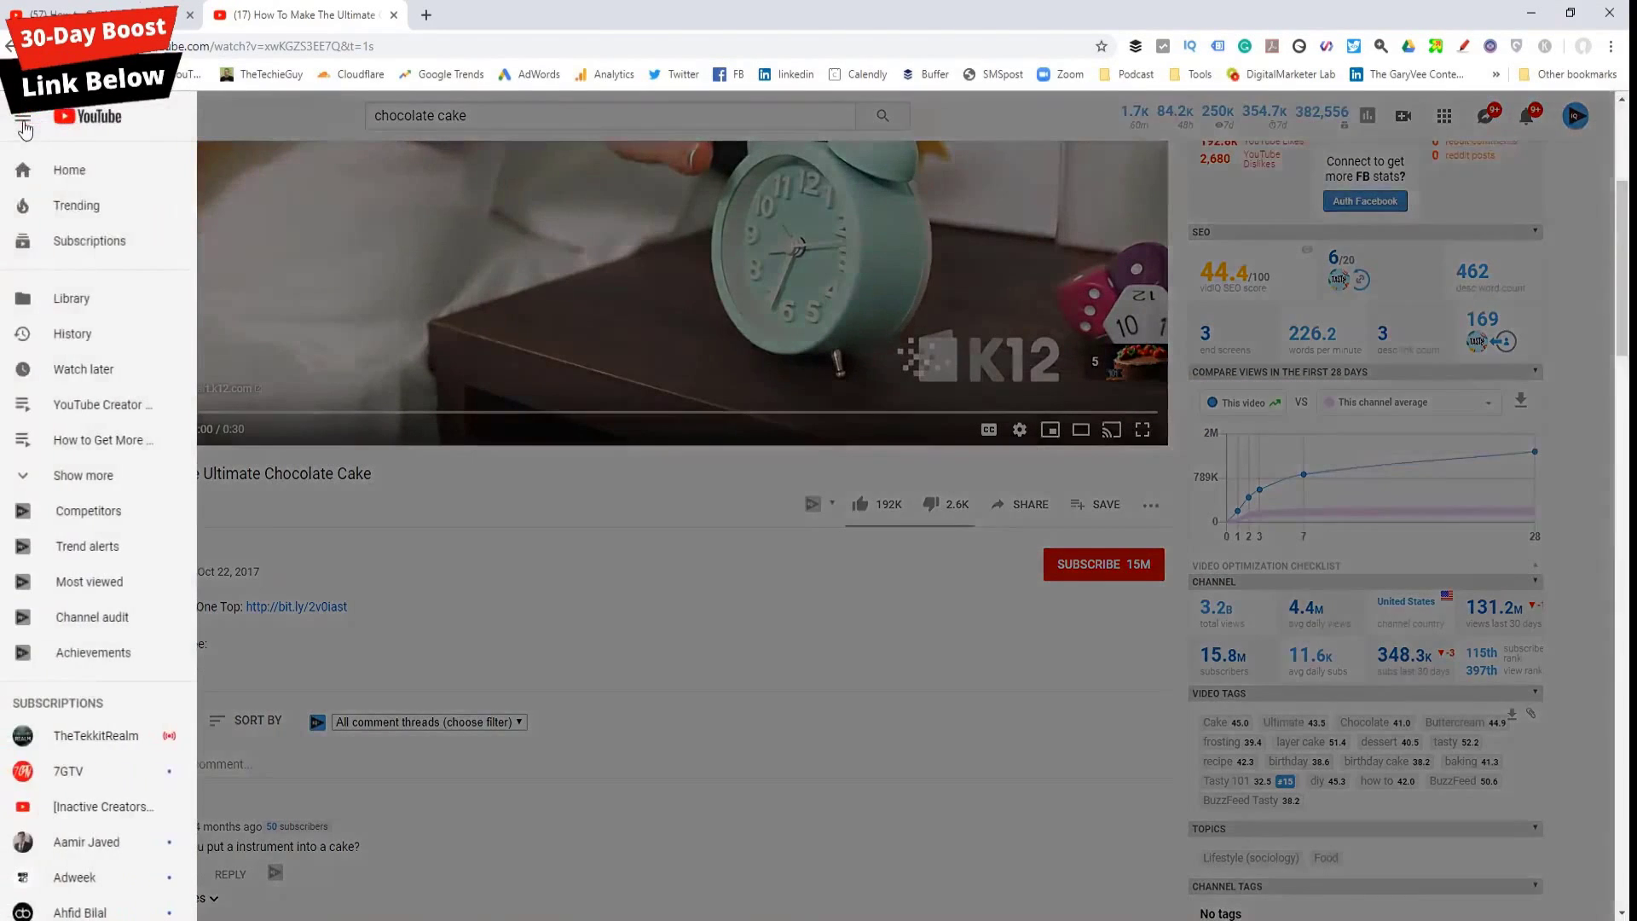
Open the vidIQ Competitors overview to see the tracked channels' videos.
click(23, 121)
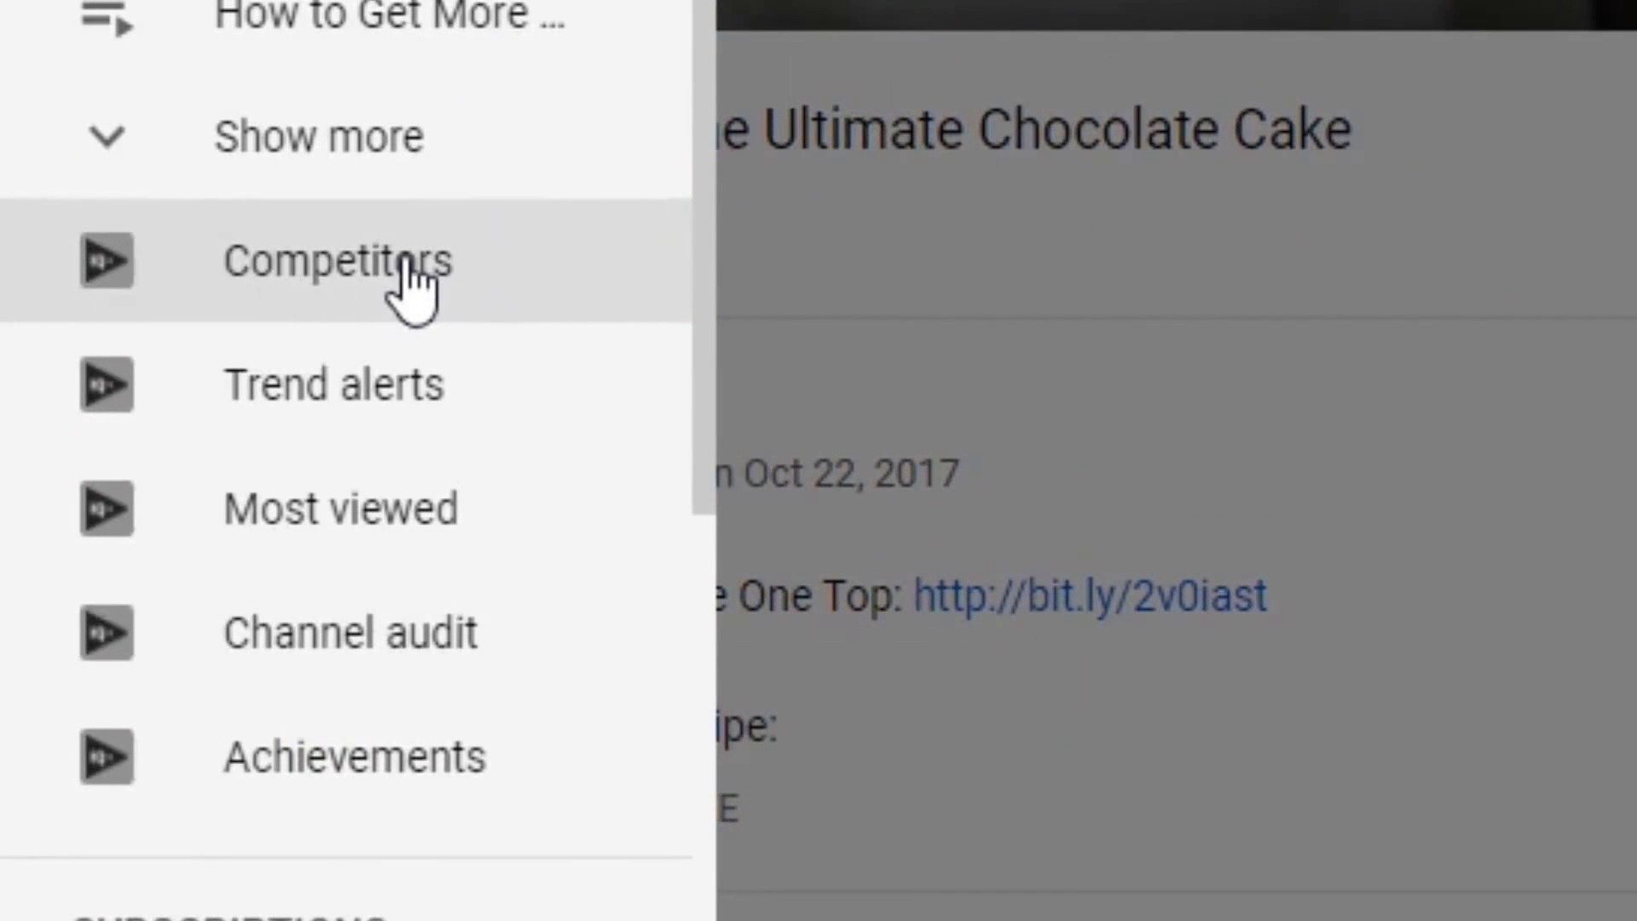
click(406, 266)
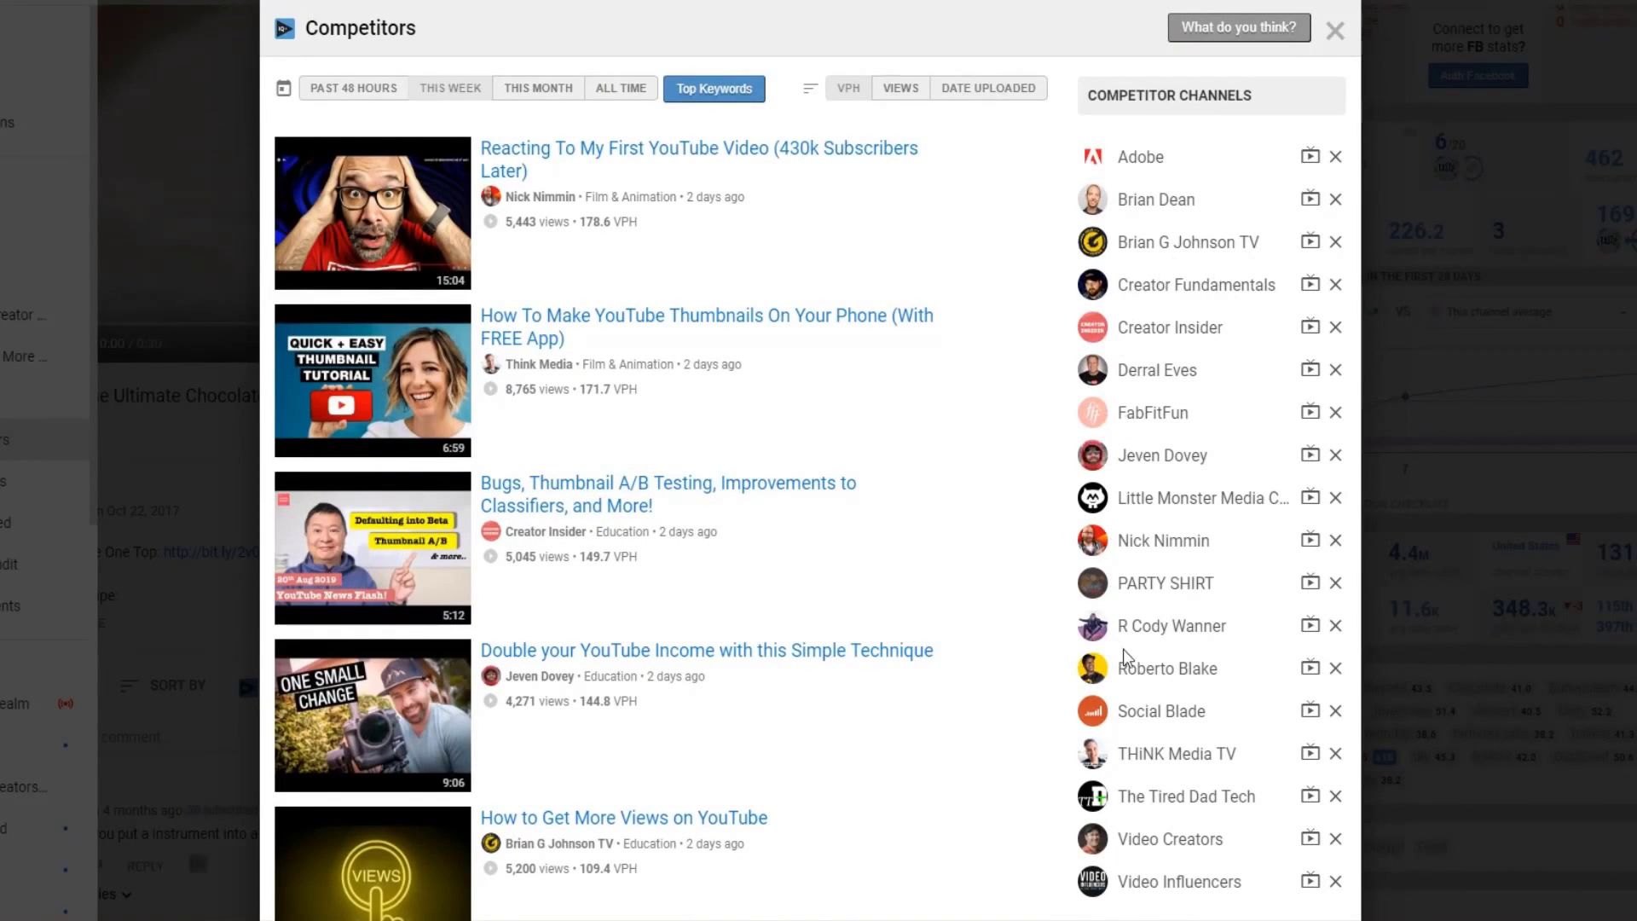
Review this week's competitor videos, comparing their views and VPH, along with the list of tracked competitor channels.
scroll(1109, 640, down, 1)
scroll(1100, 623, up, 1)
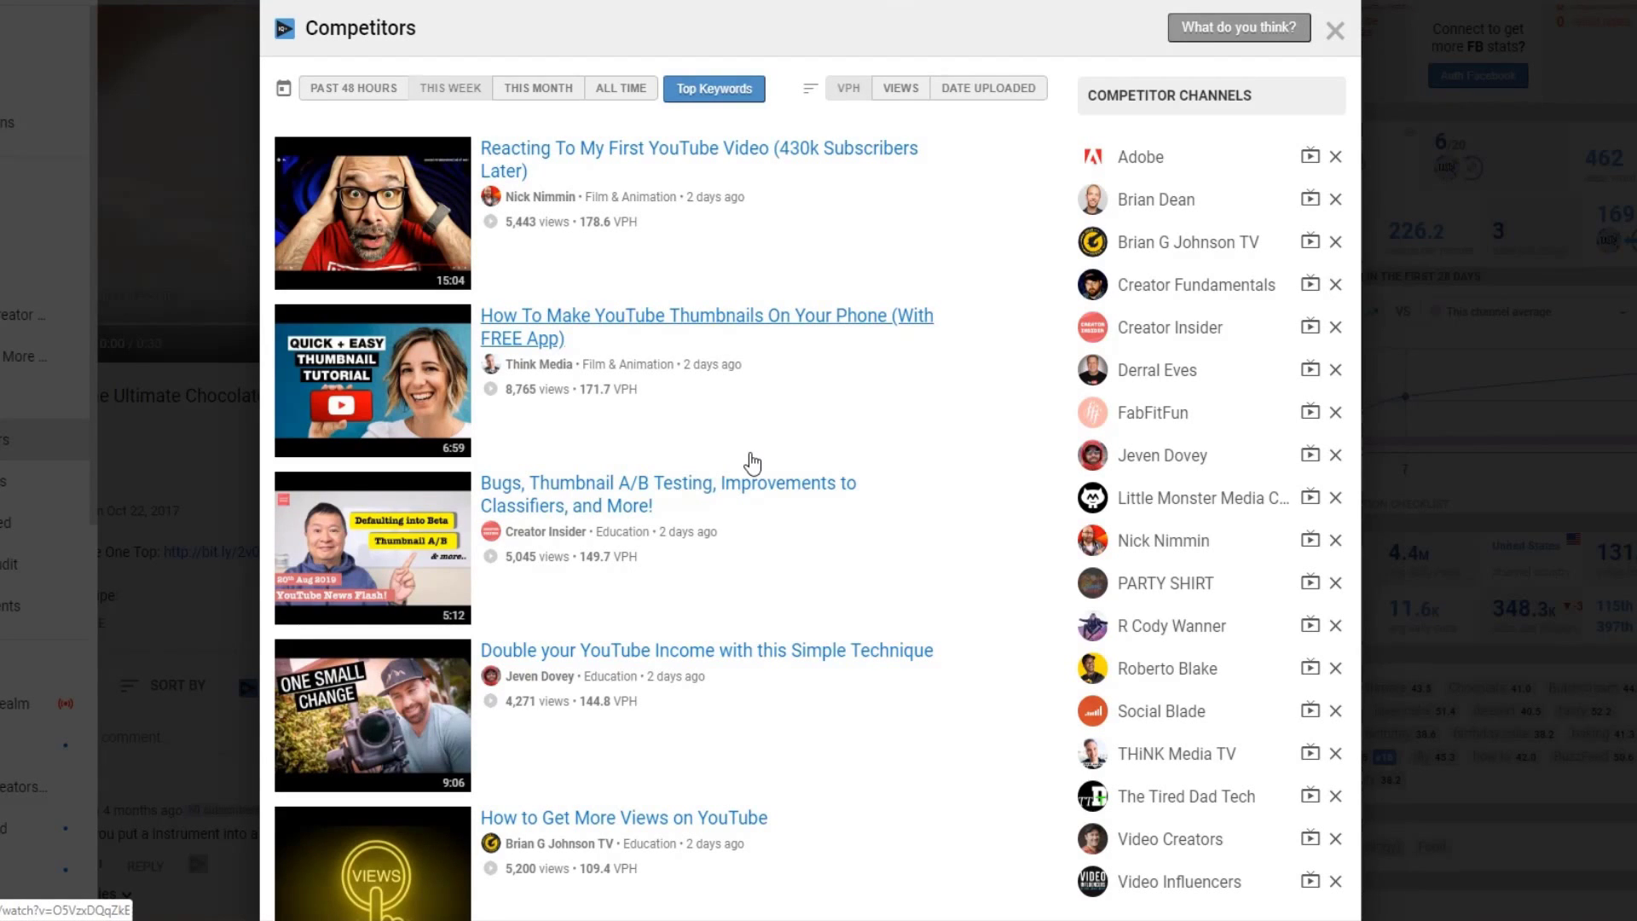
scroll(752, 464, down, 5)
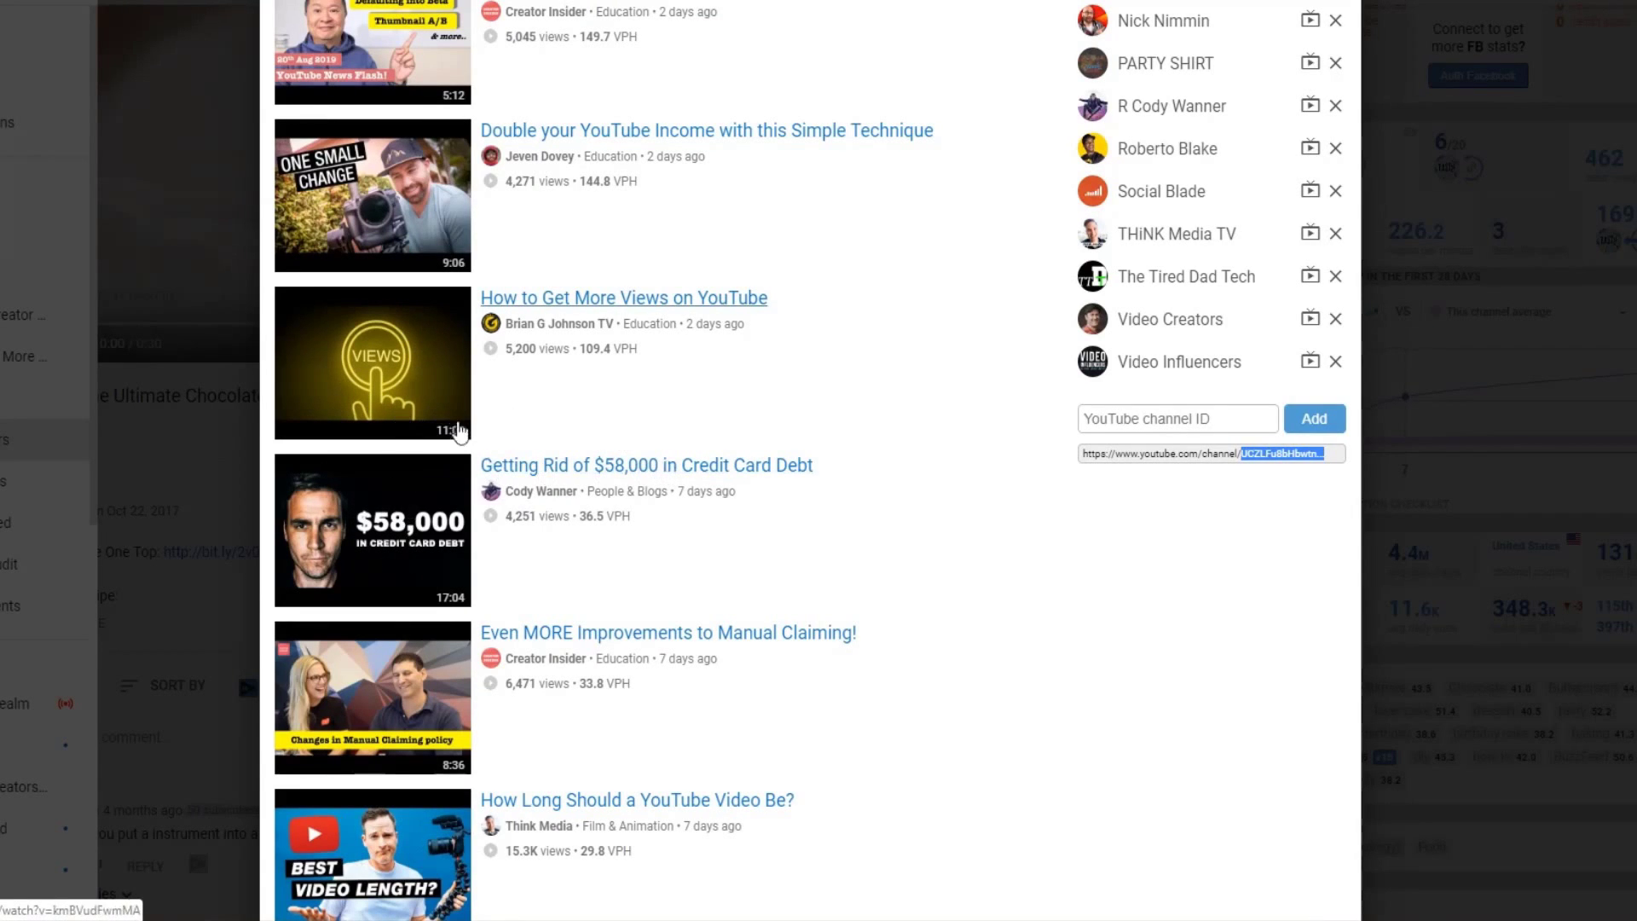
scroll(484, 521, up, 2)
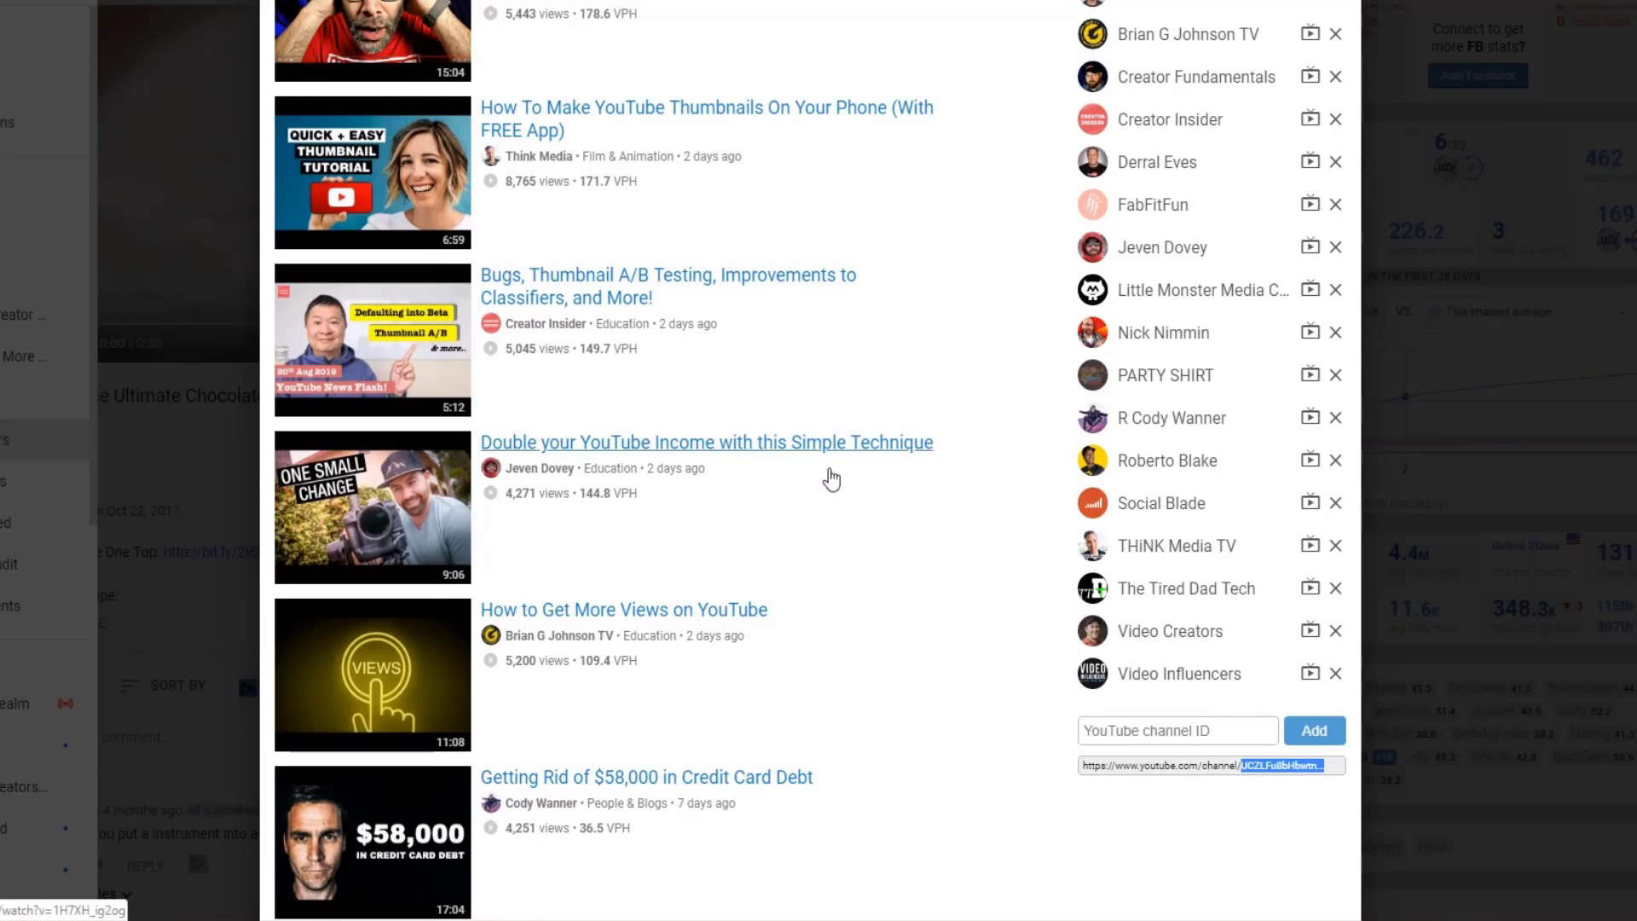
scroll(831, 480, up, 3)
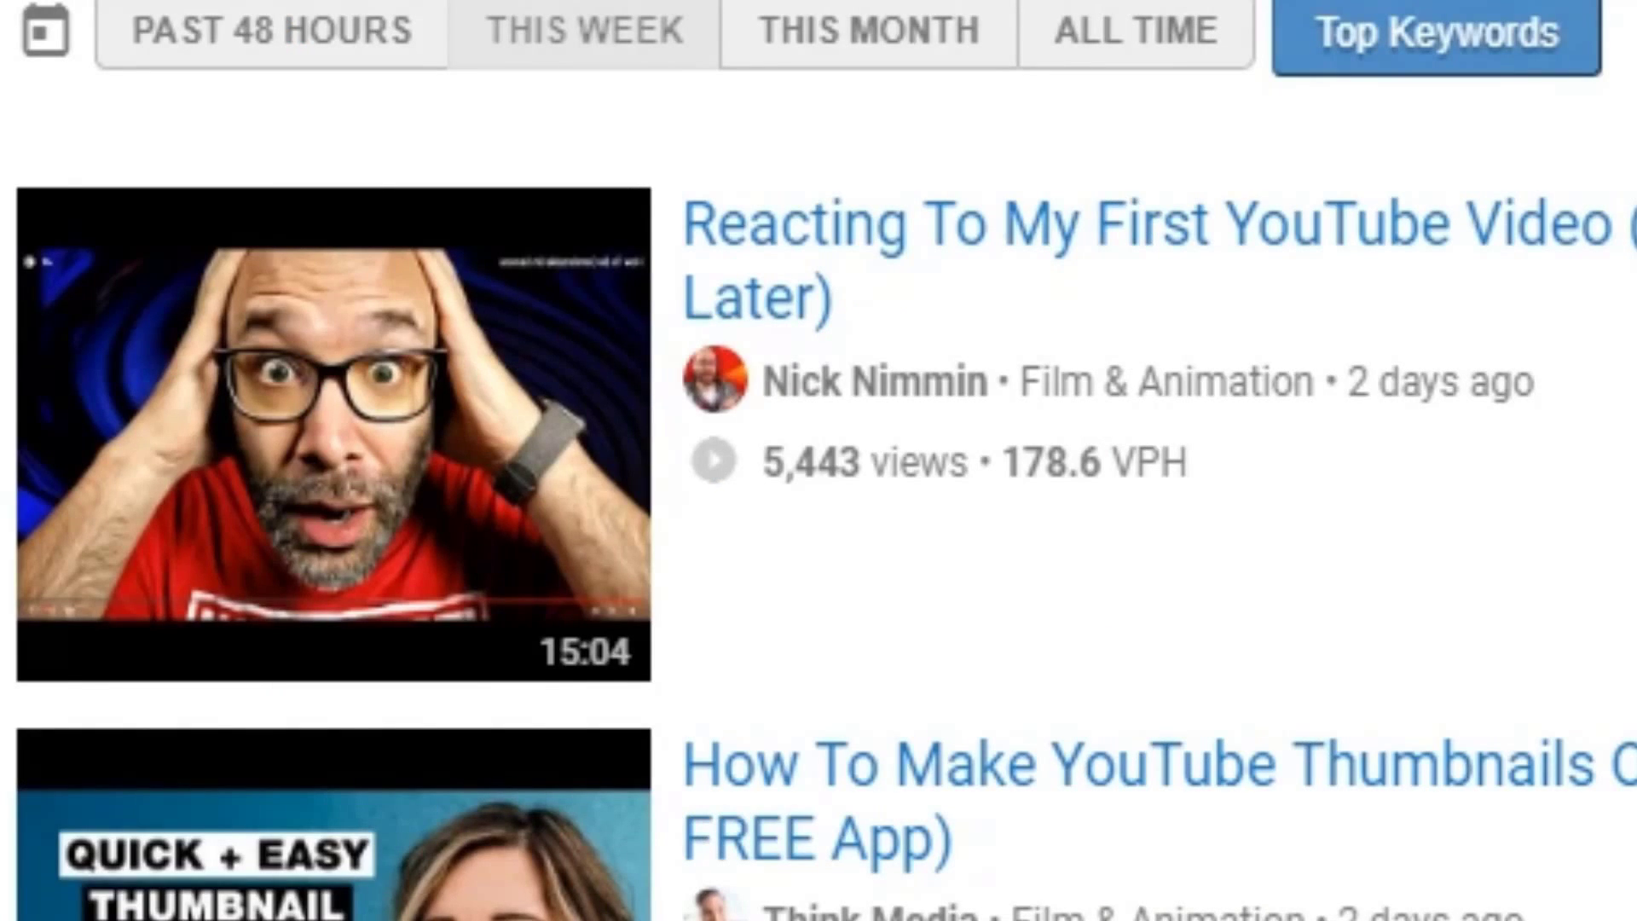
scroll(819, 461, down, 5)
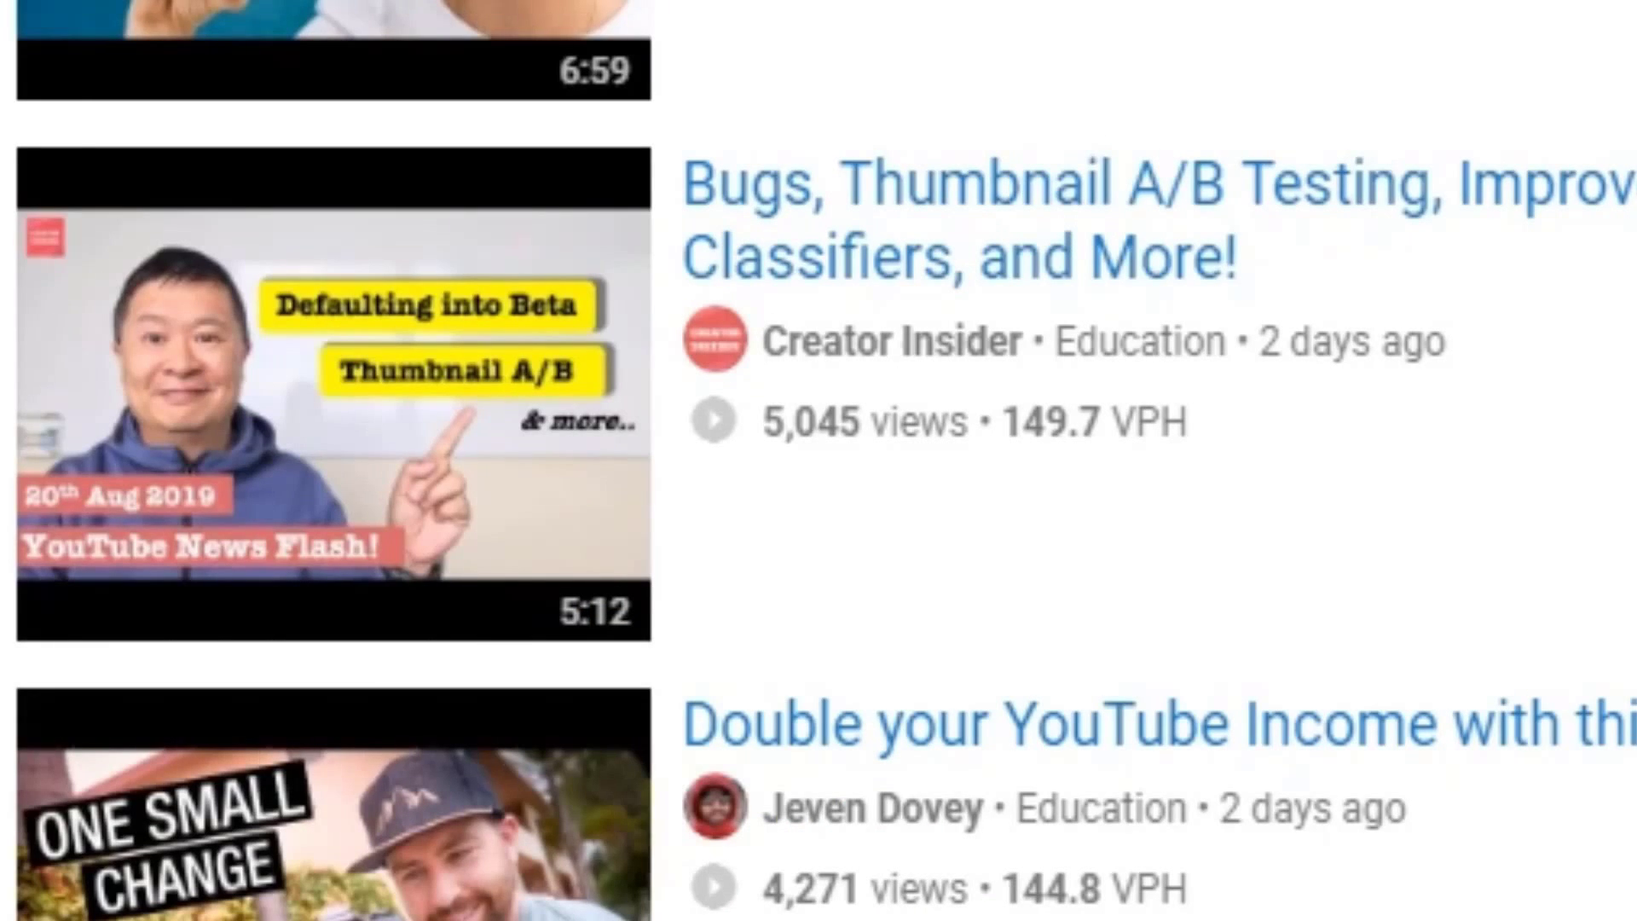
scroll(818, 460, down, 5)
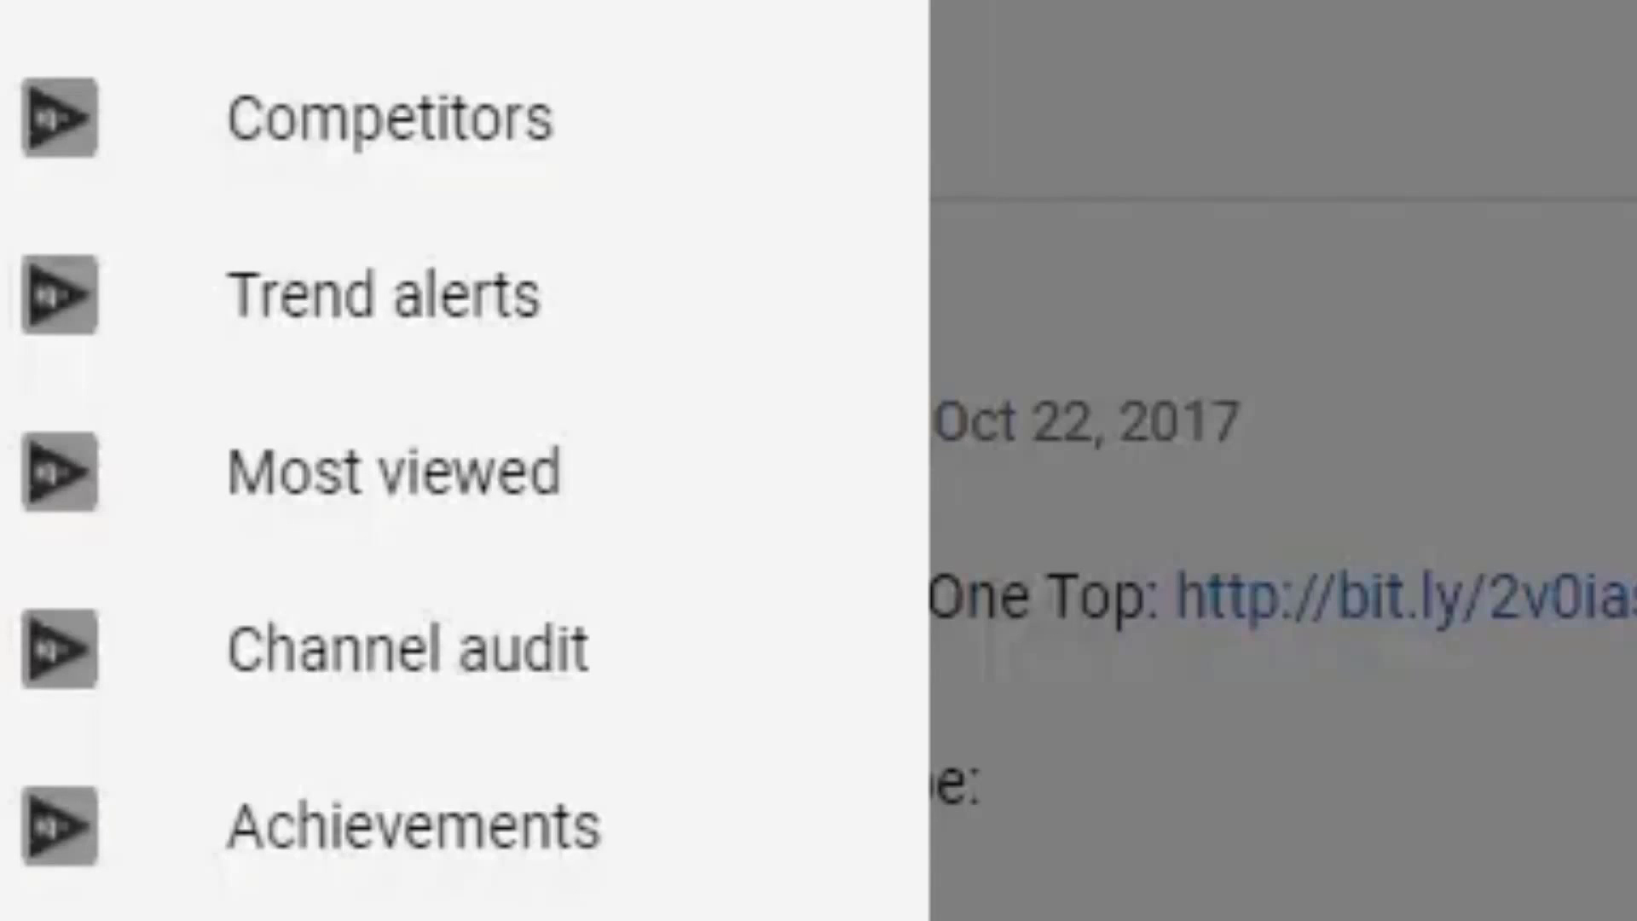
Start a new vidIQ trend alert named "xcvcxzxc" with the keyword "fortnite".
click(457, 285)
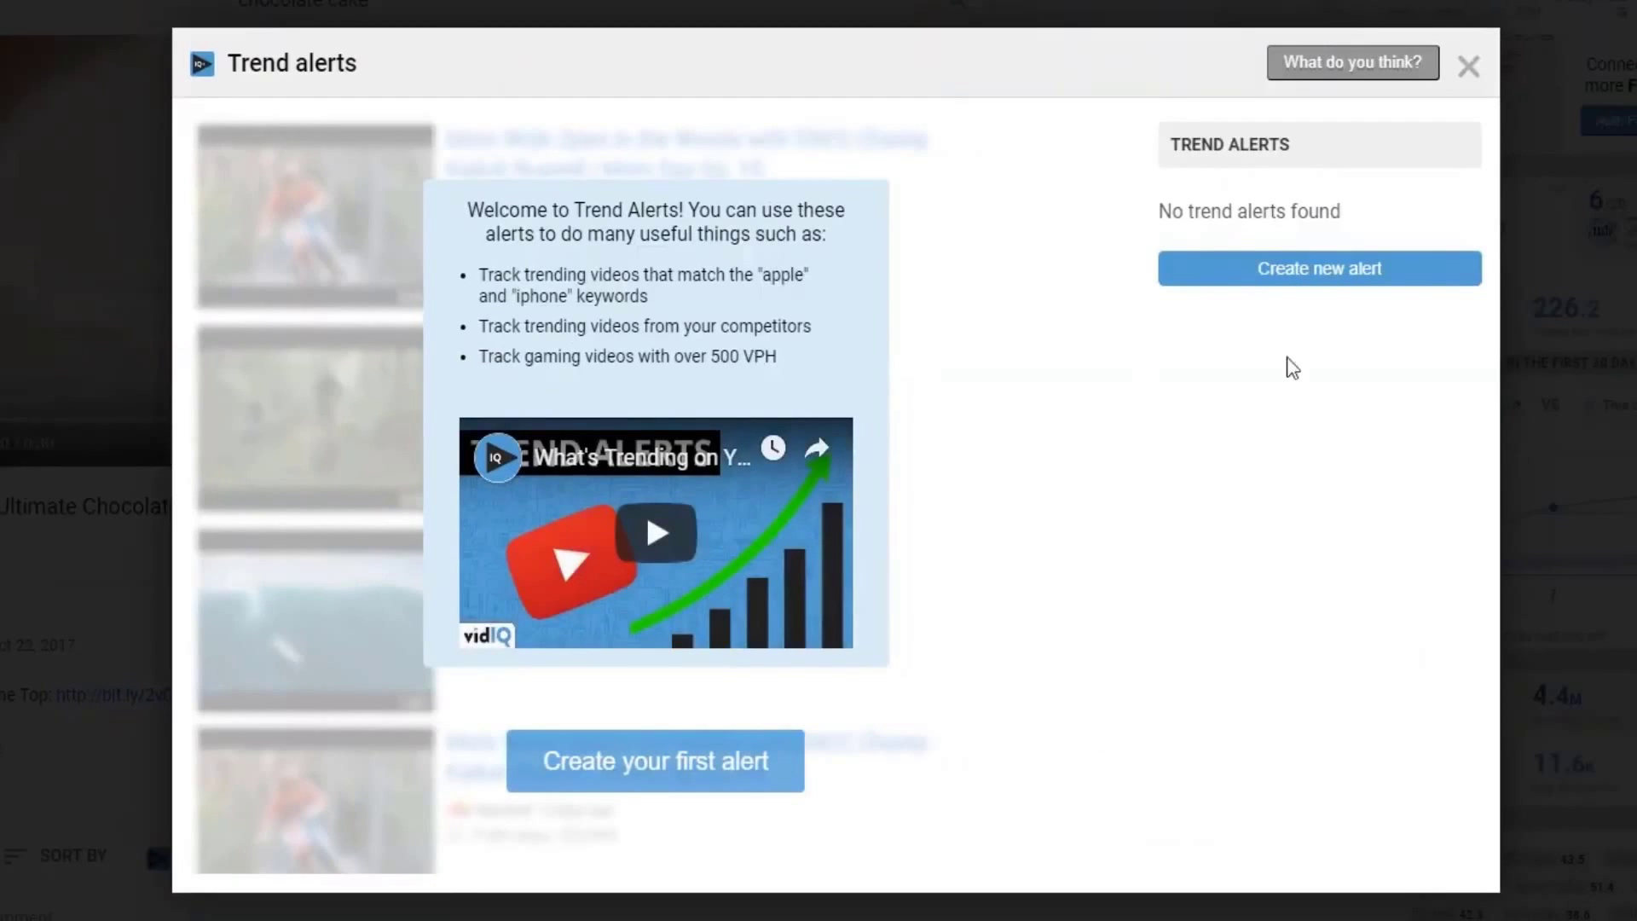
click(1360, 273)
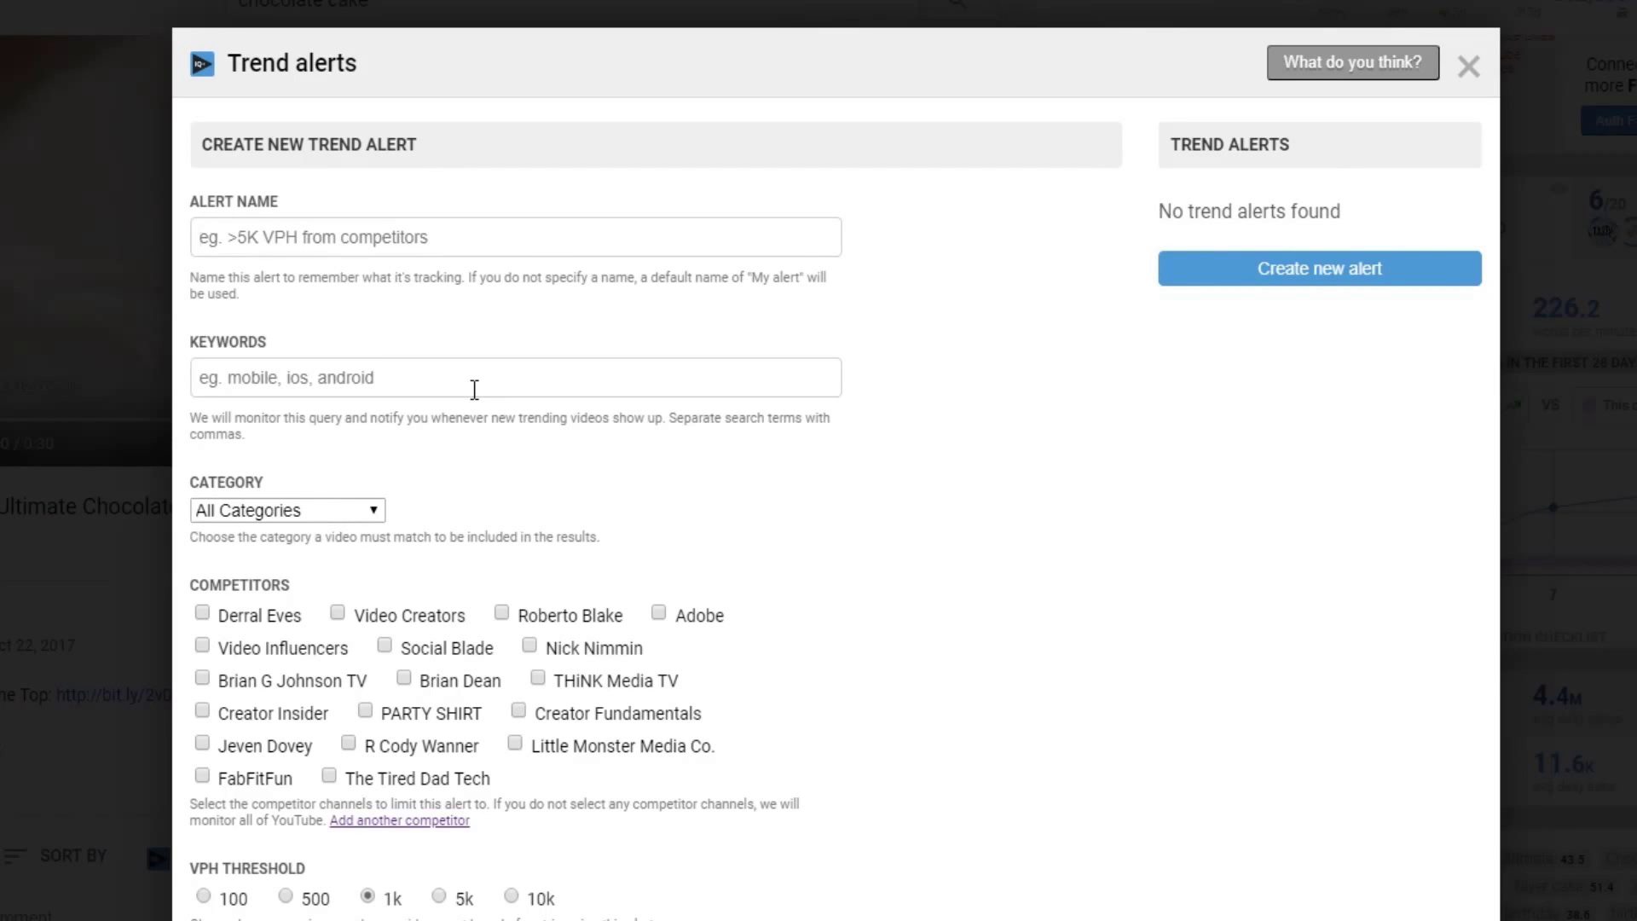
text(xcvcxzxc)
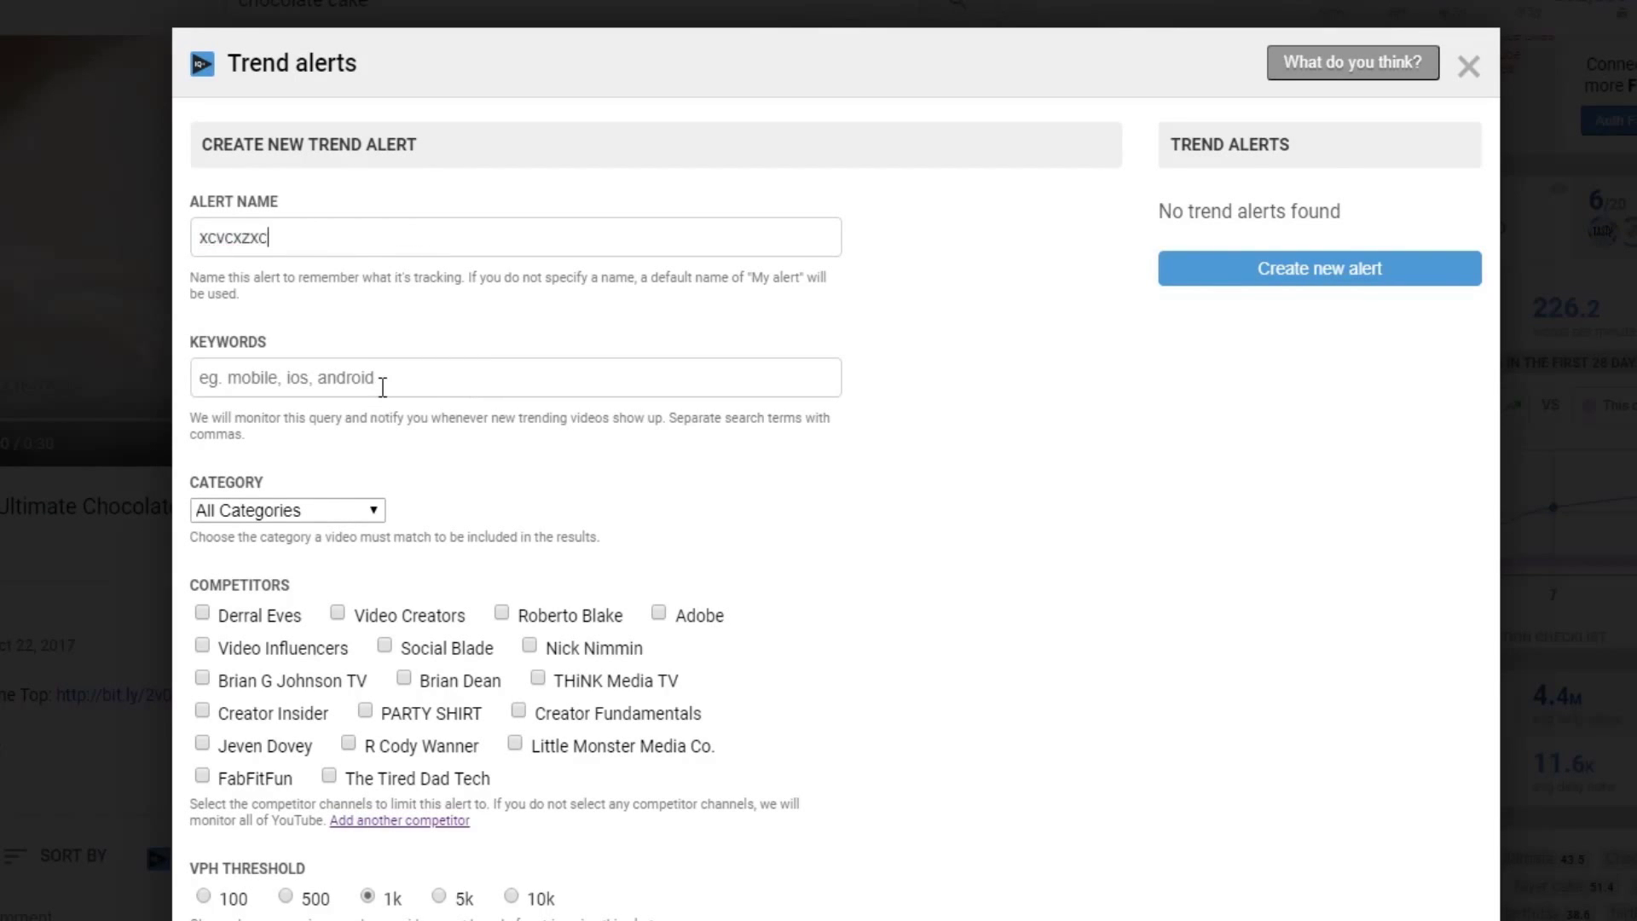
click(382, 388)
text(fortnite)
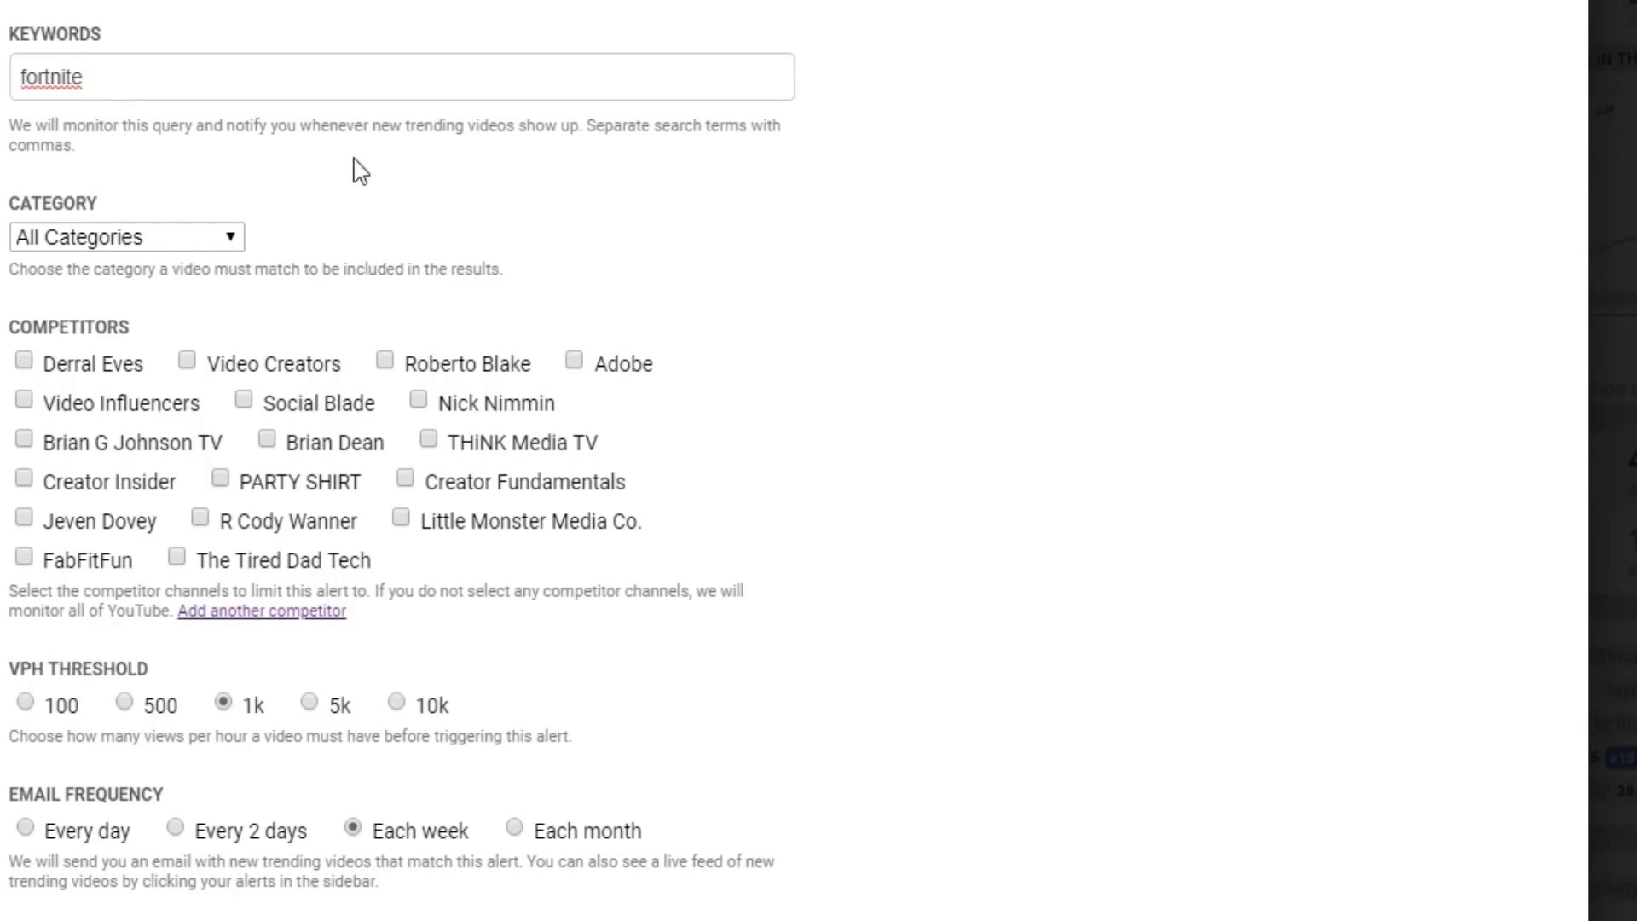
Review the alert's keyword, VPH threshold and email frequency settings, and examine the live preview of matching videos.
double_click(41, 81)
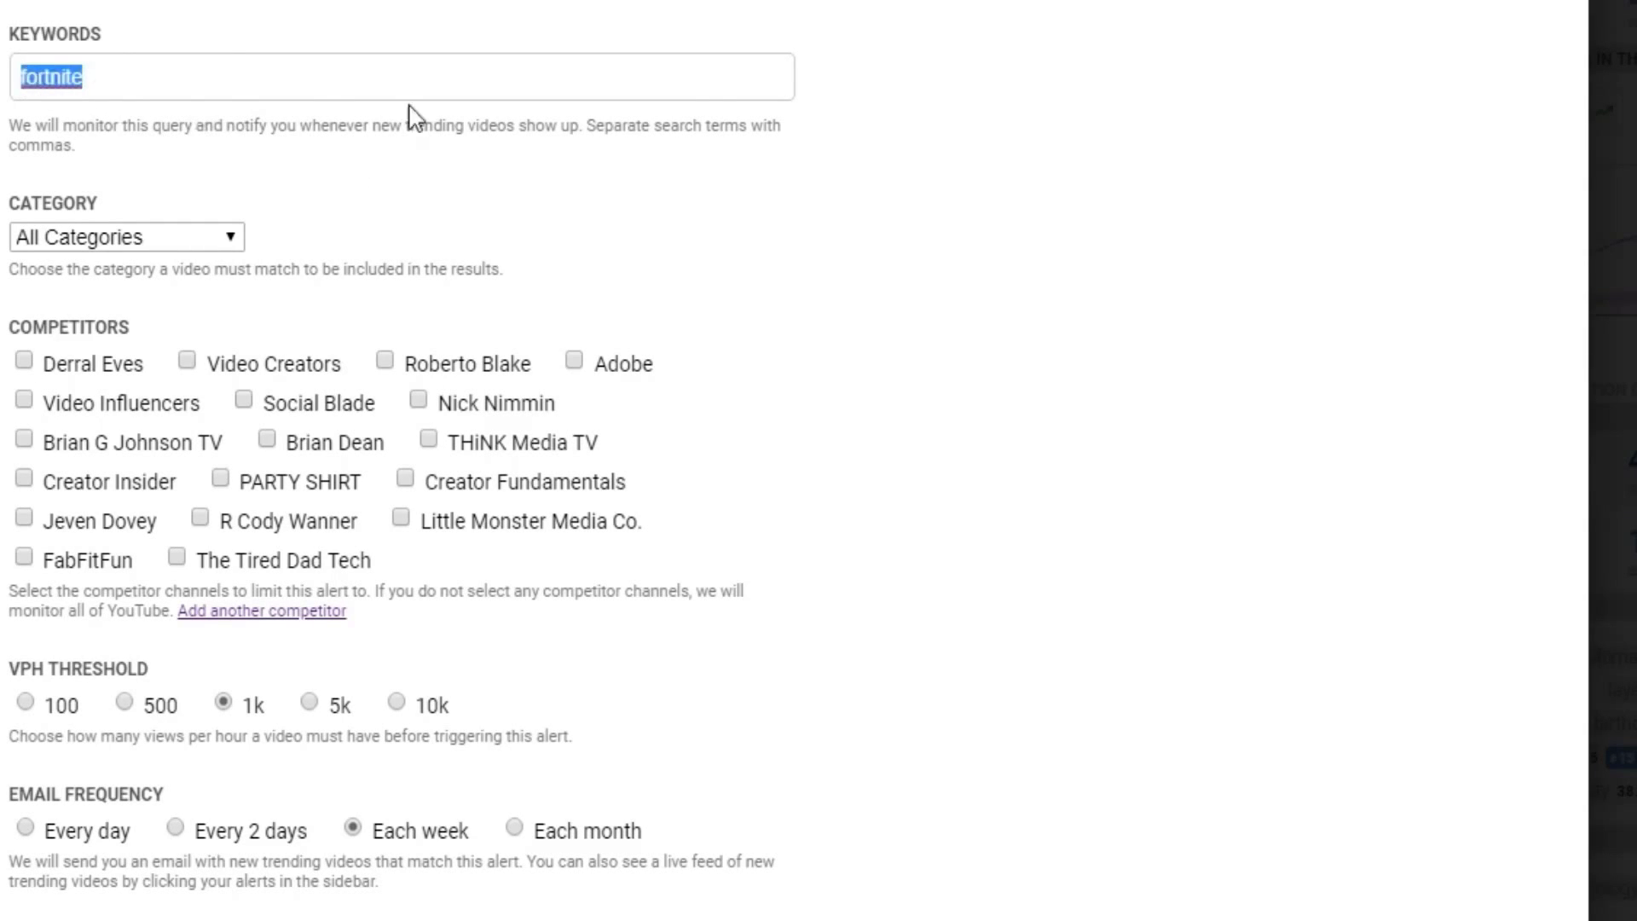
click(835, 118)
scroll(836, 118, down, 7)
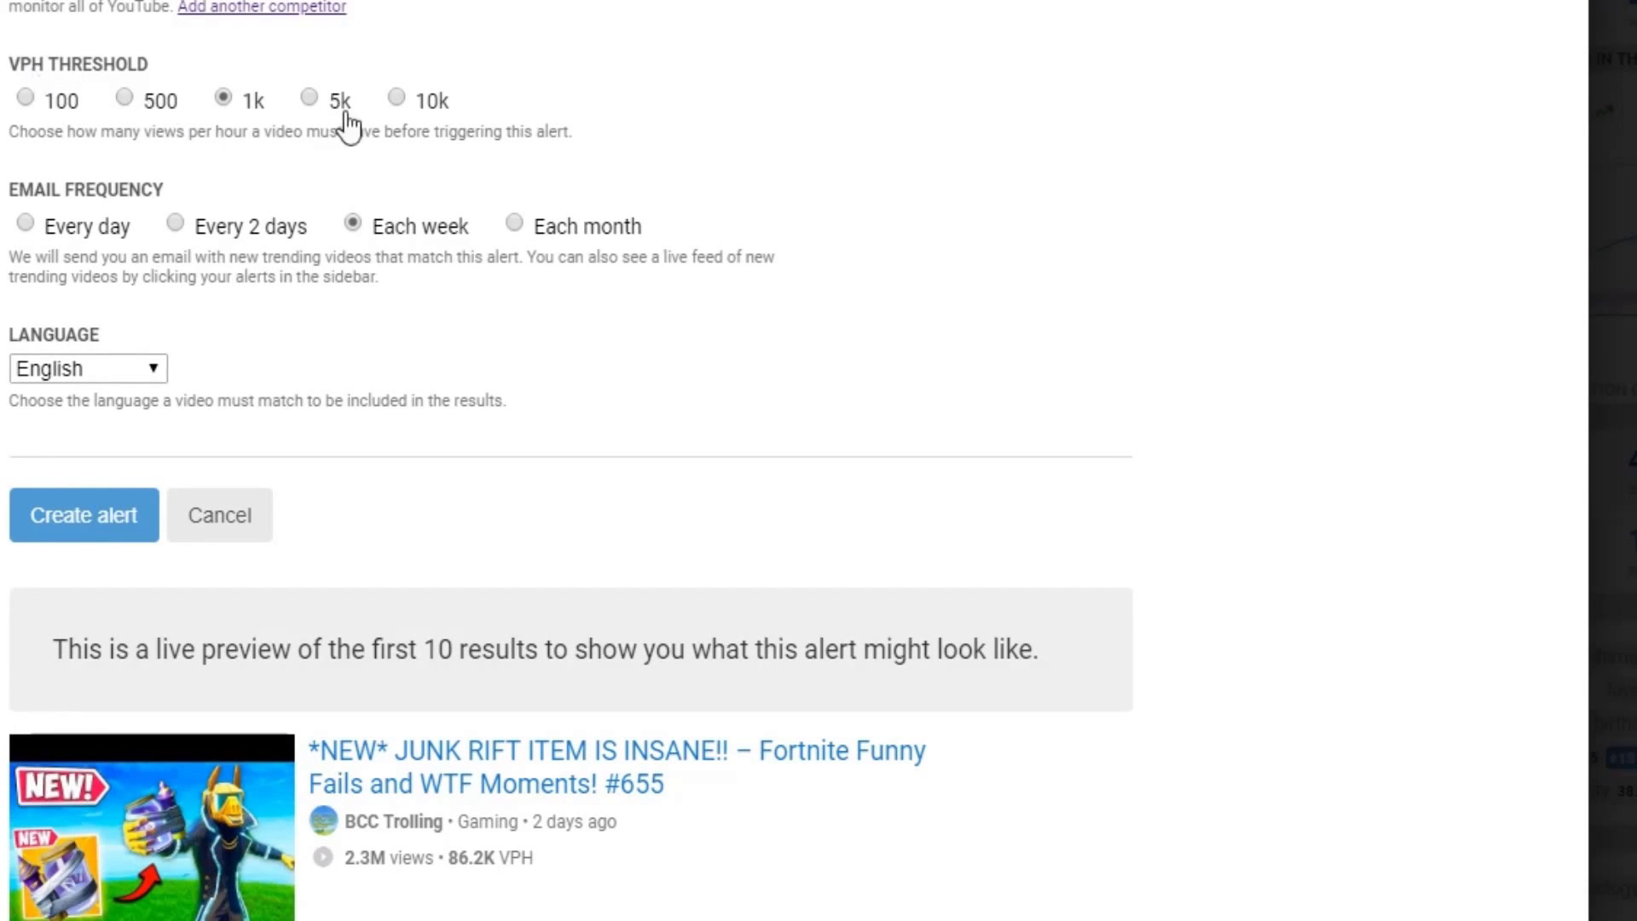
scroll(943, 209, down, 10)
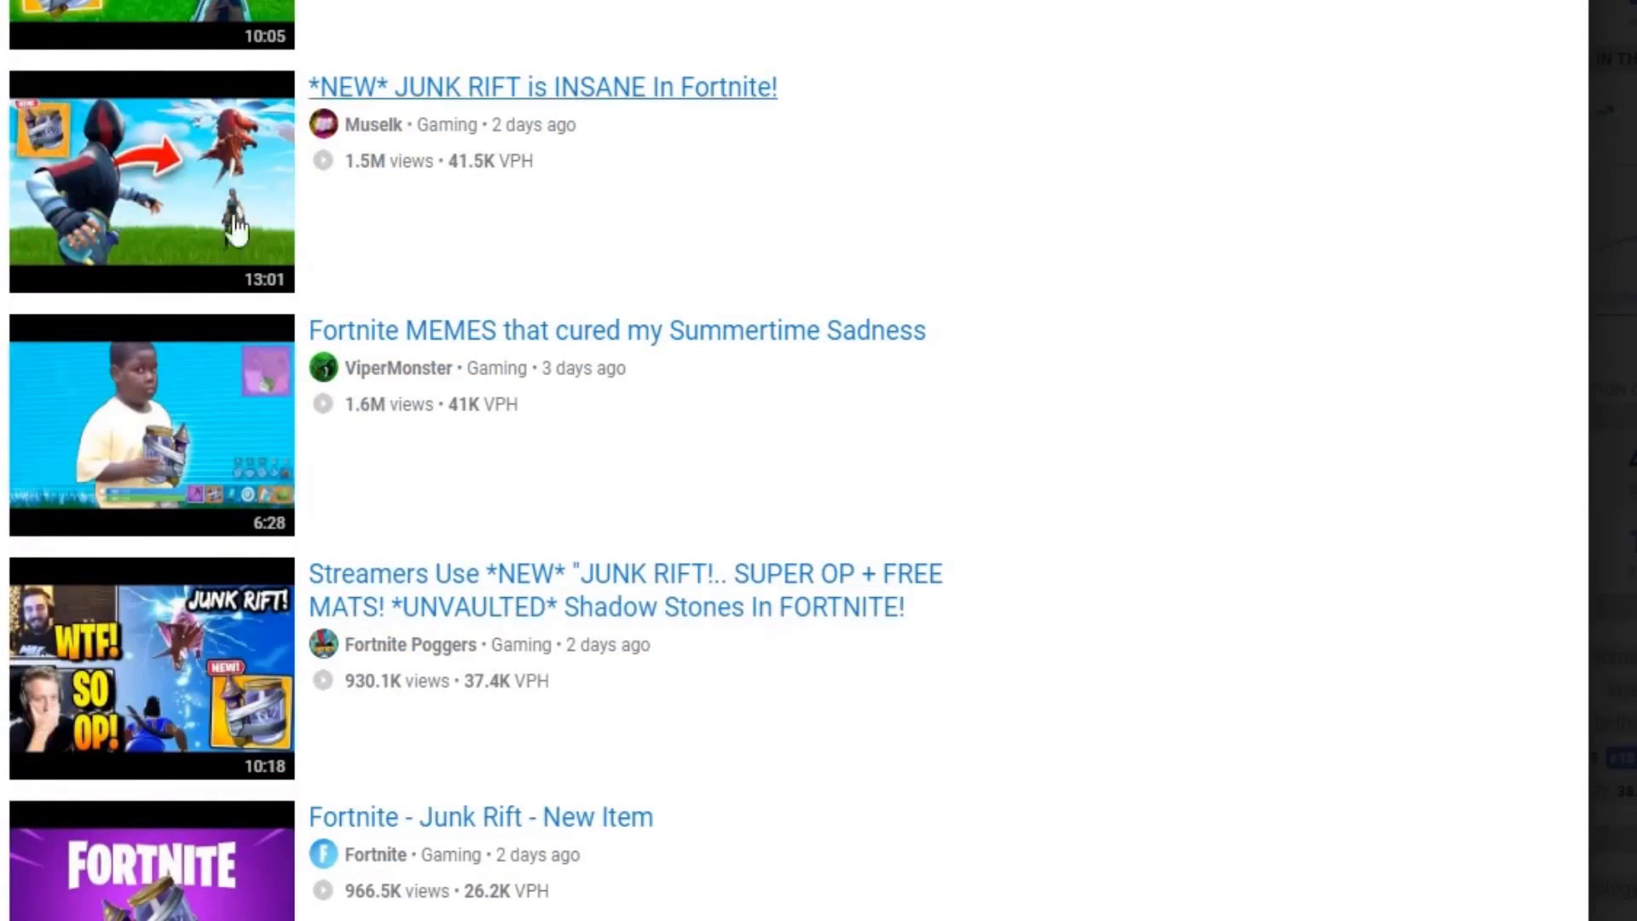
scroll(479, 578, up, 5)
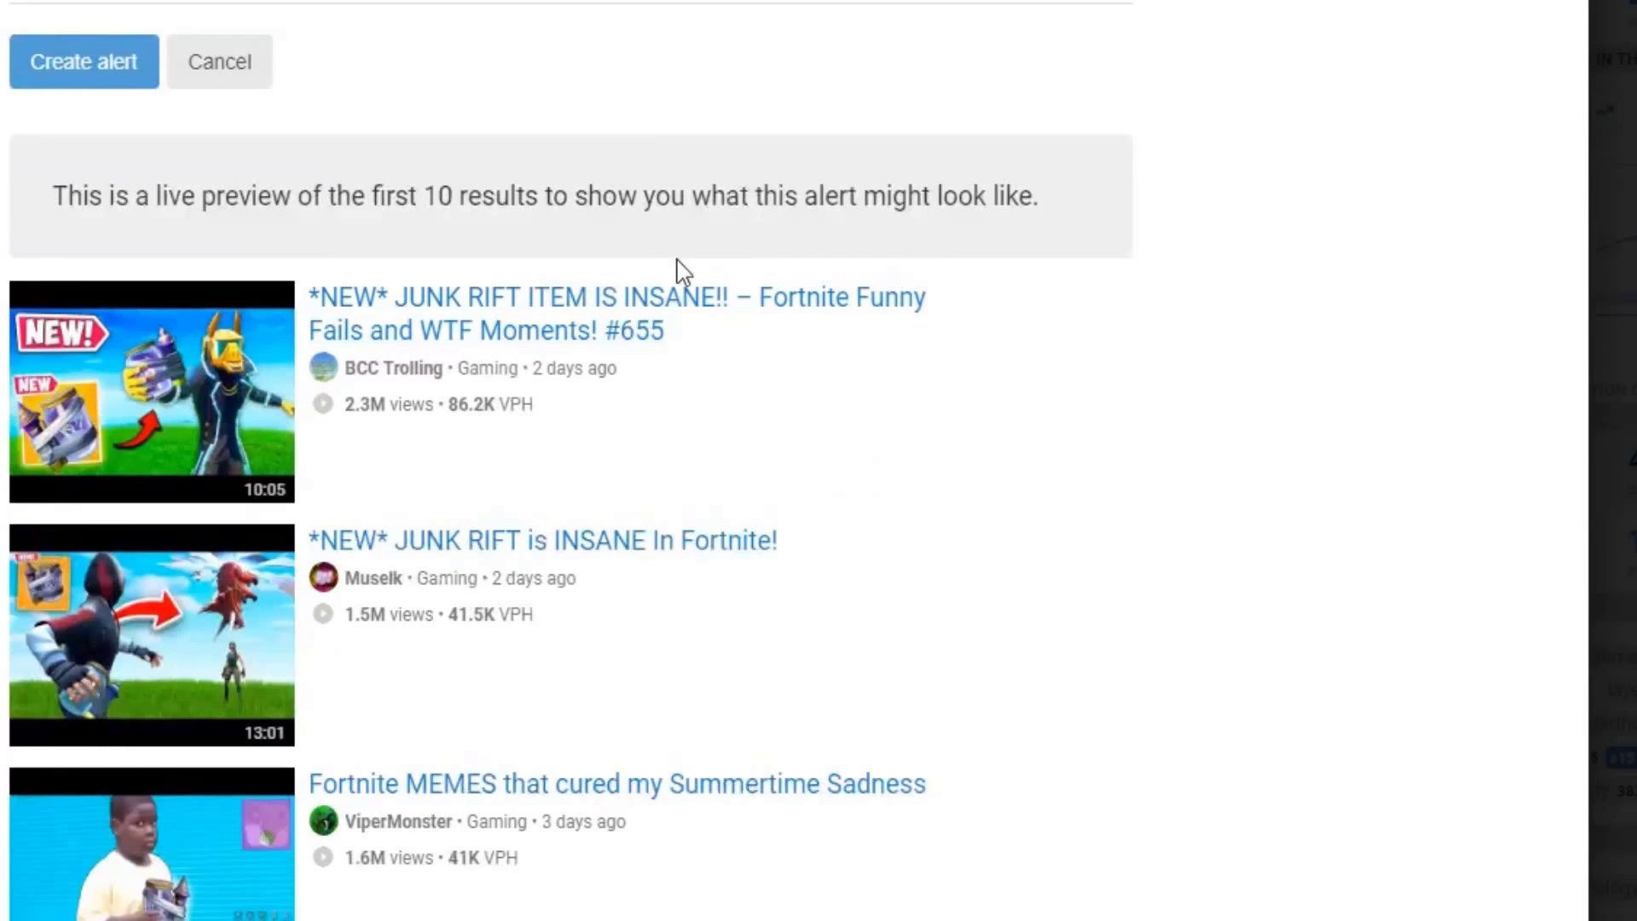
scroll(842, 507, up, 10)
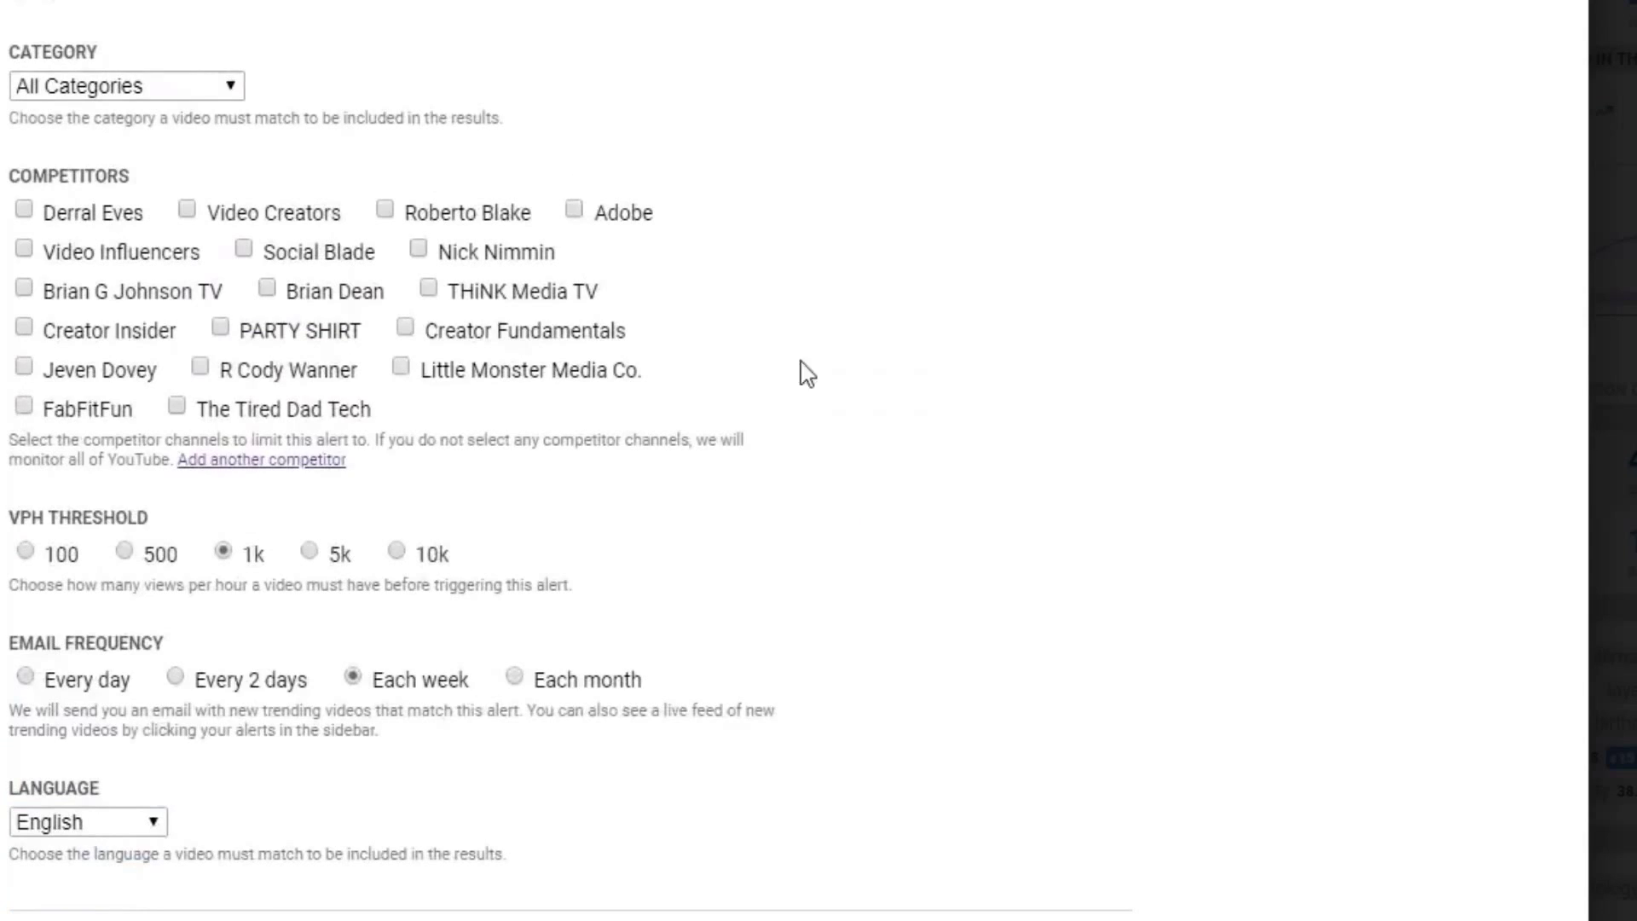
scroll(837, 395, down, 10)
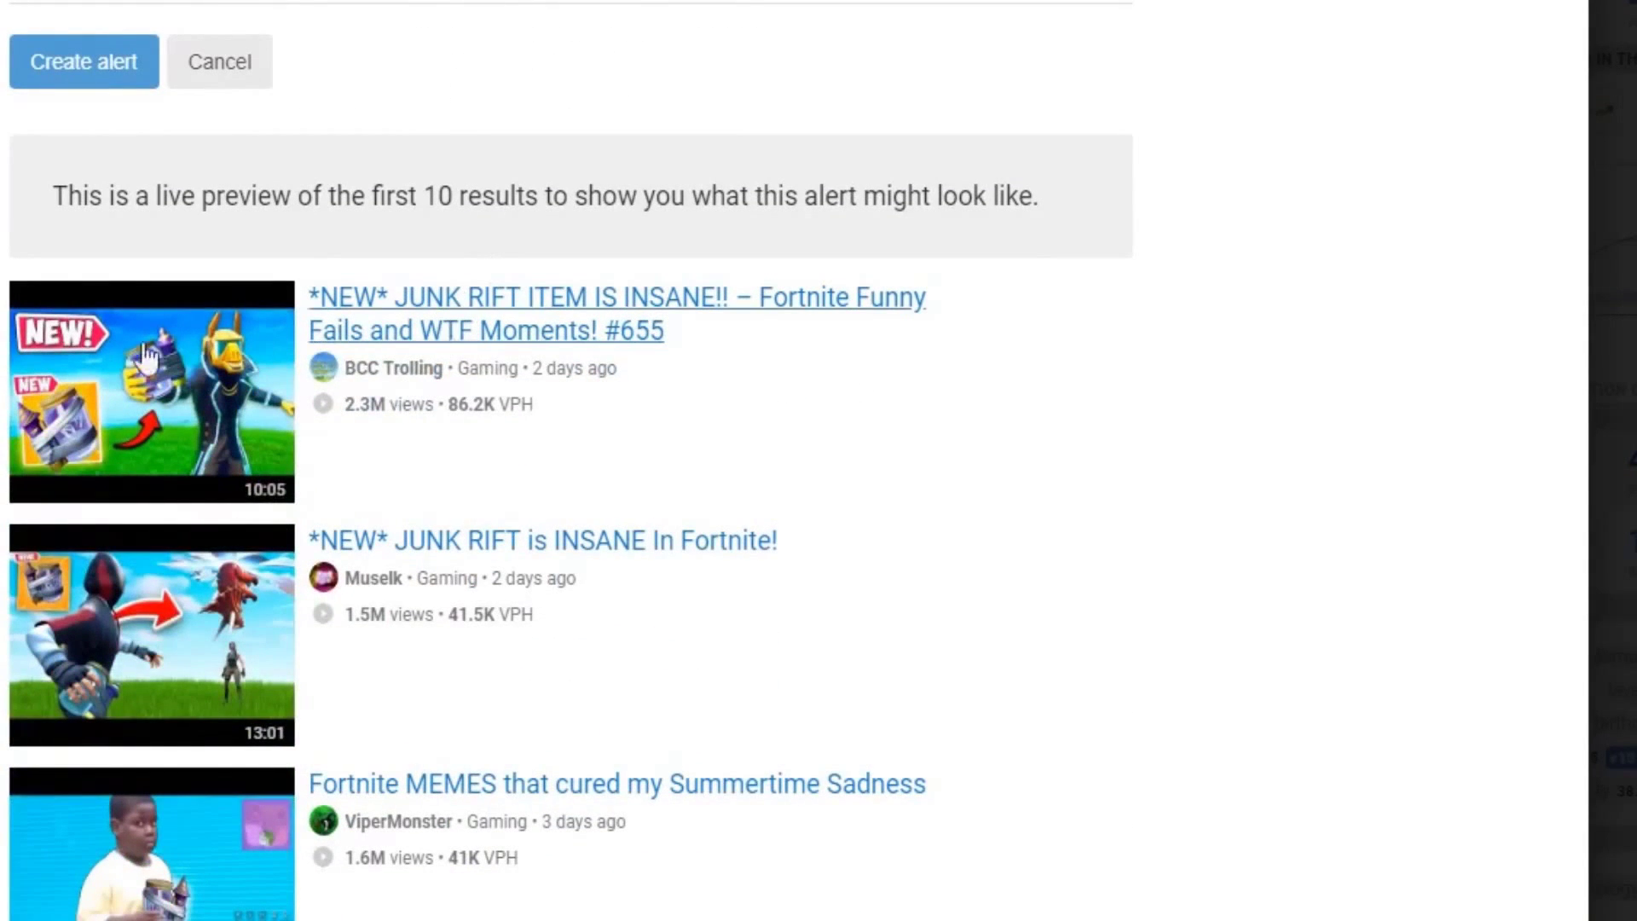
scroll(435, 427, up, 5)
scroll(401, 665, up, 3)
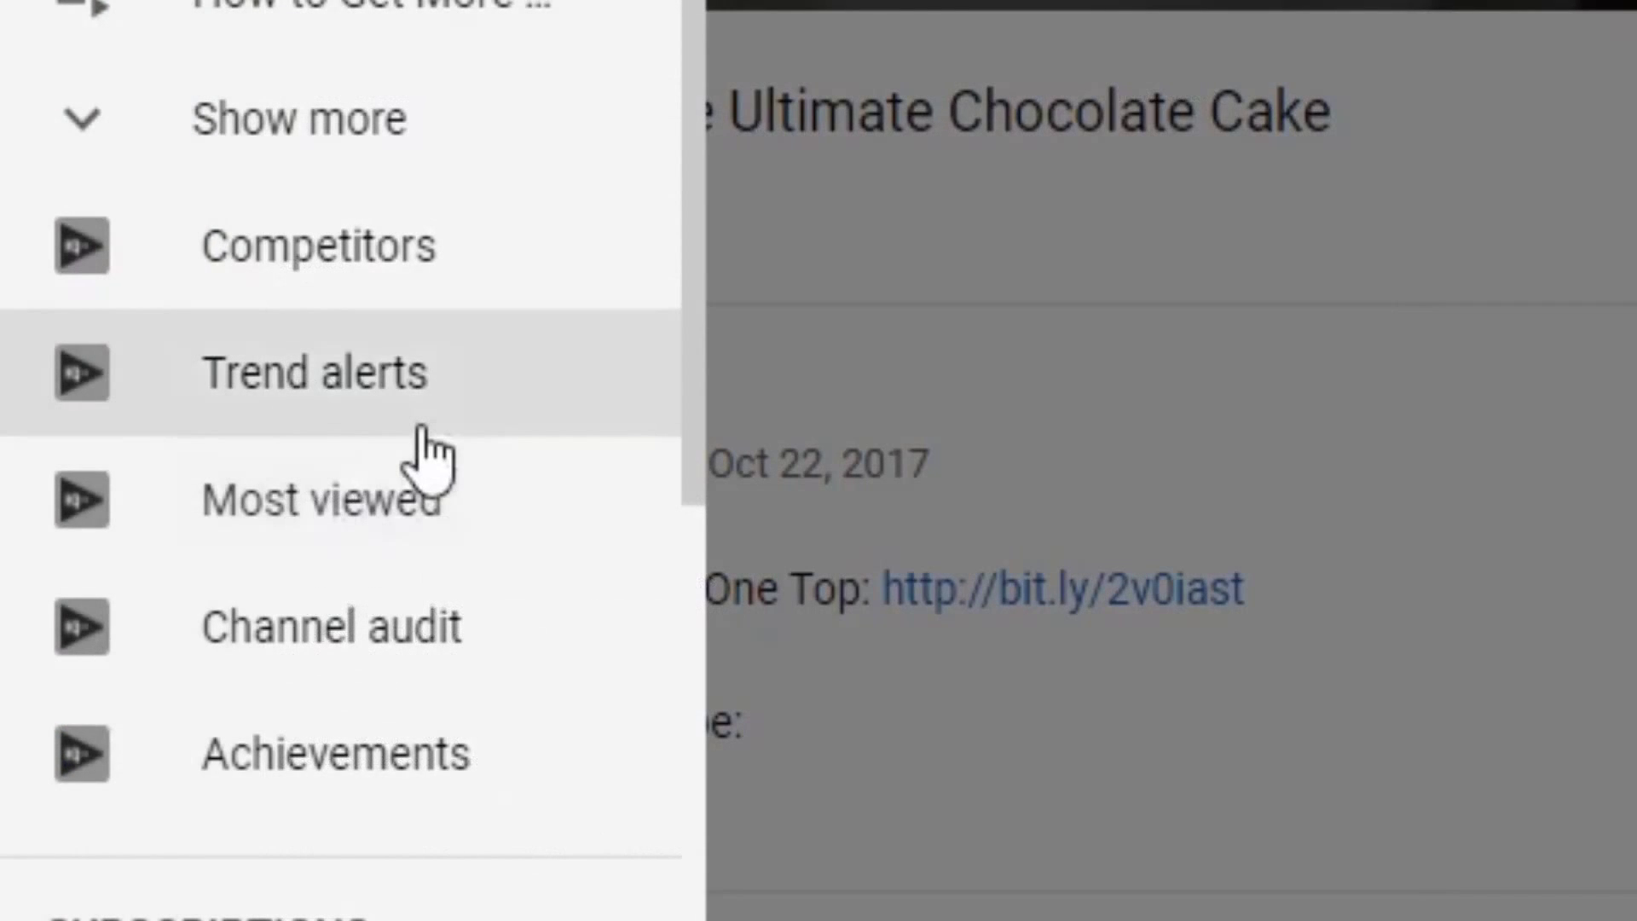
Open vidIQ's Most Viewed list and review this week's videos ranked by VPH.
click(426, 499)
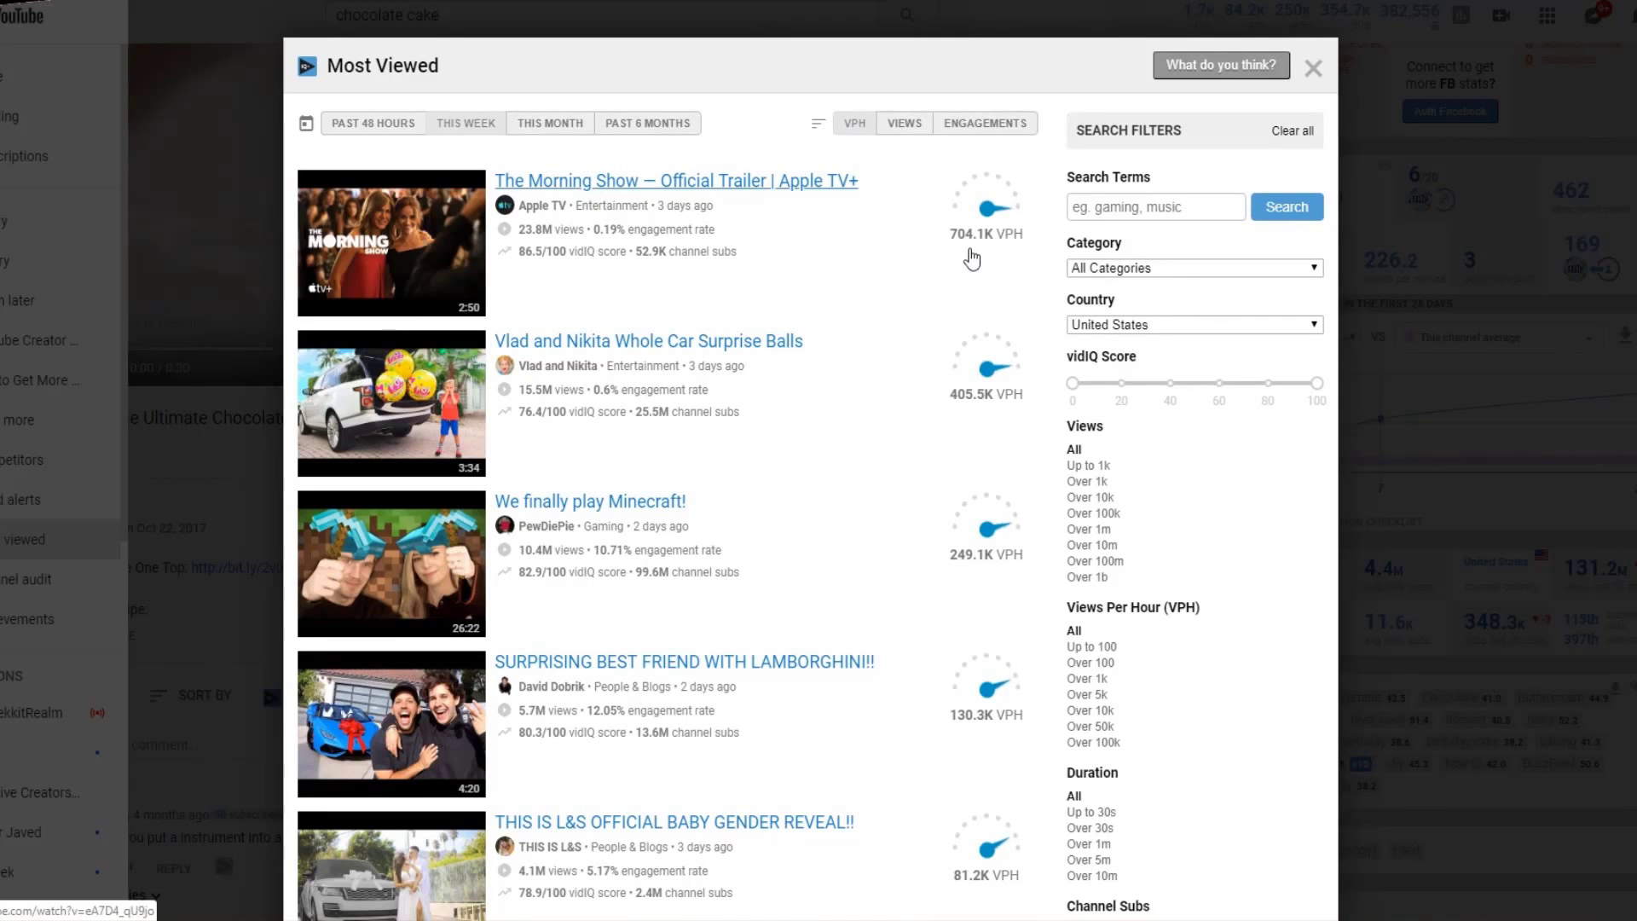
scroll(894, 372, down, 2)
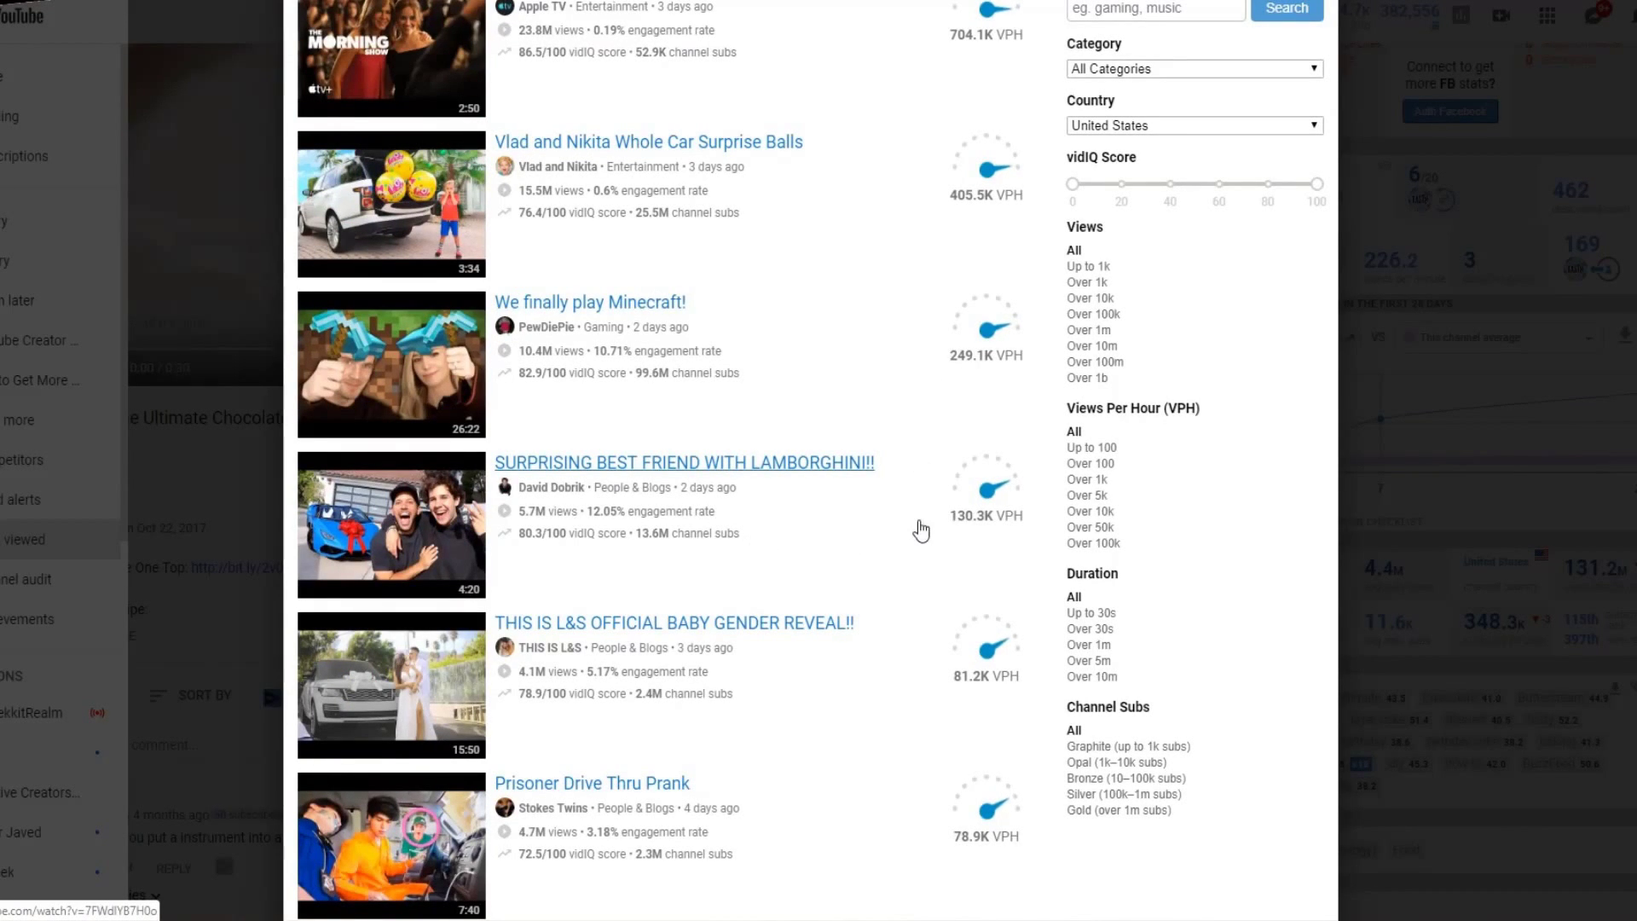
scroll(877, 541, up, 3)
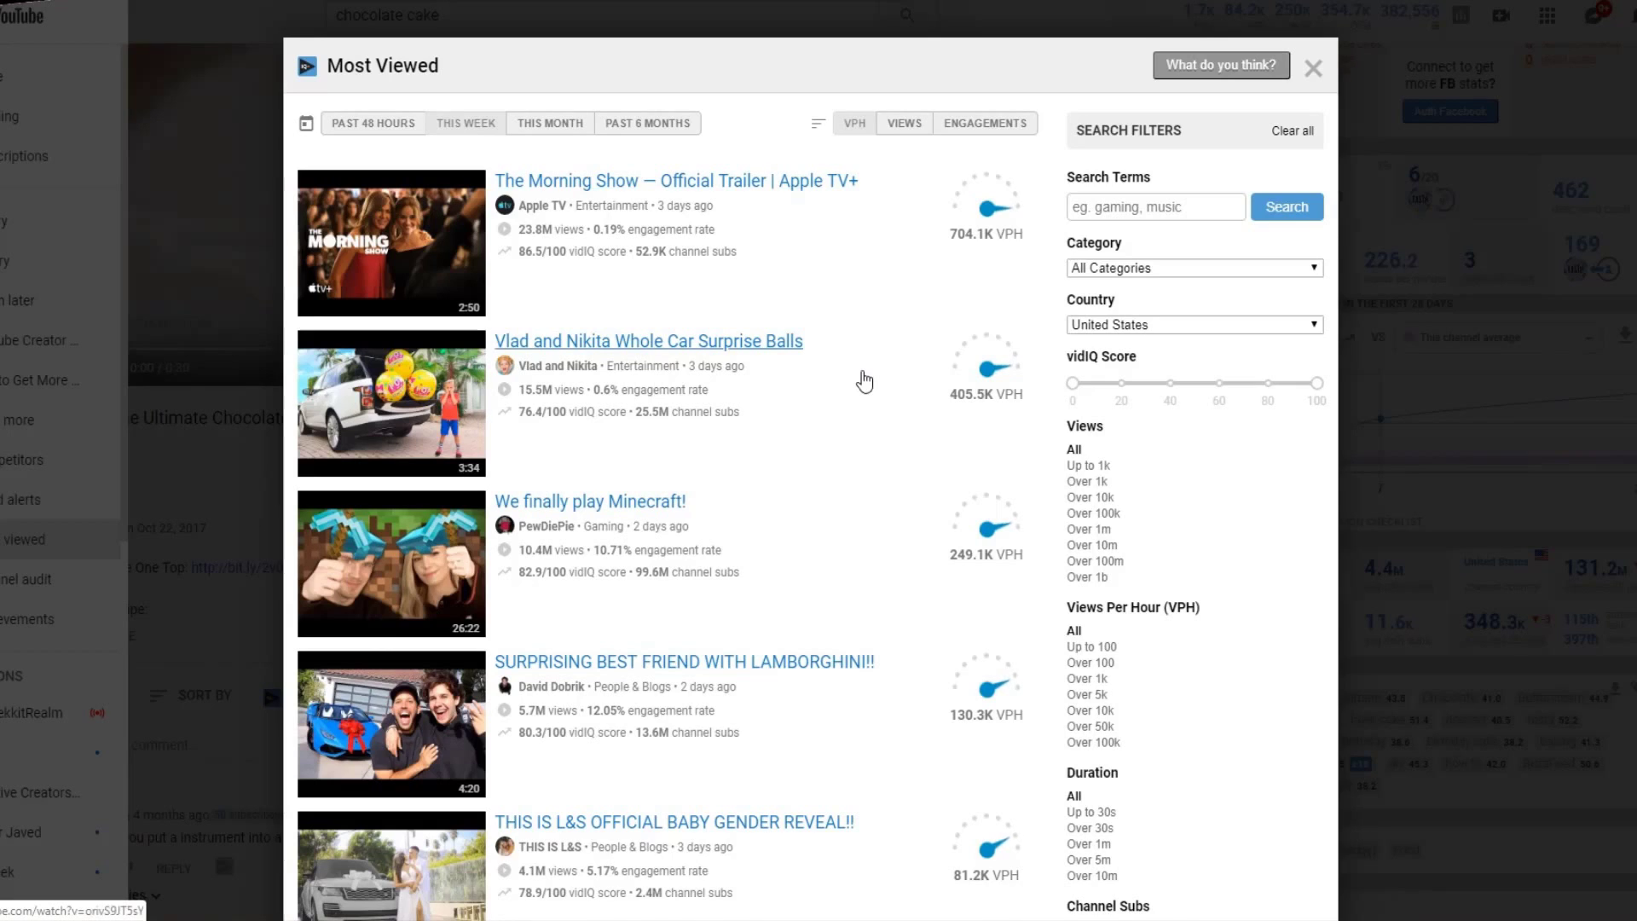
Filter the Most Viewed list to Silver (100k–1m subs) channels and review the matching videos.
scroll(865, 381, down, 1)
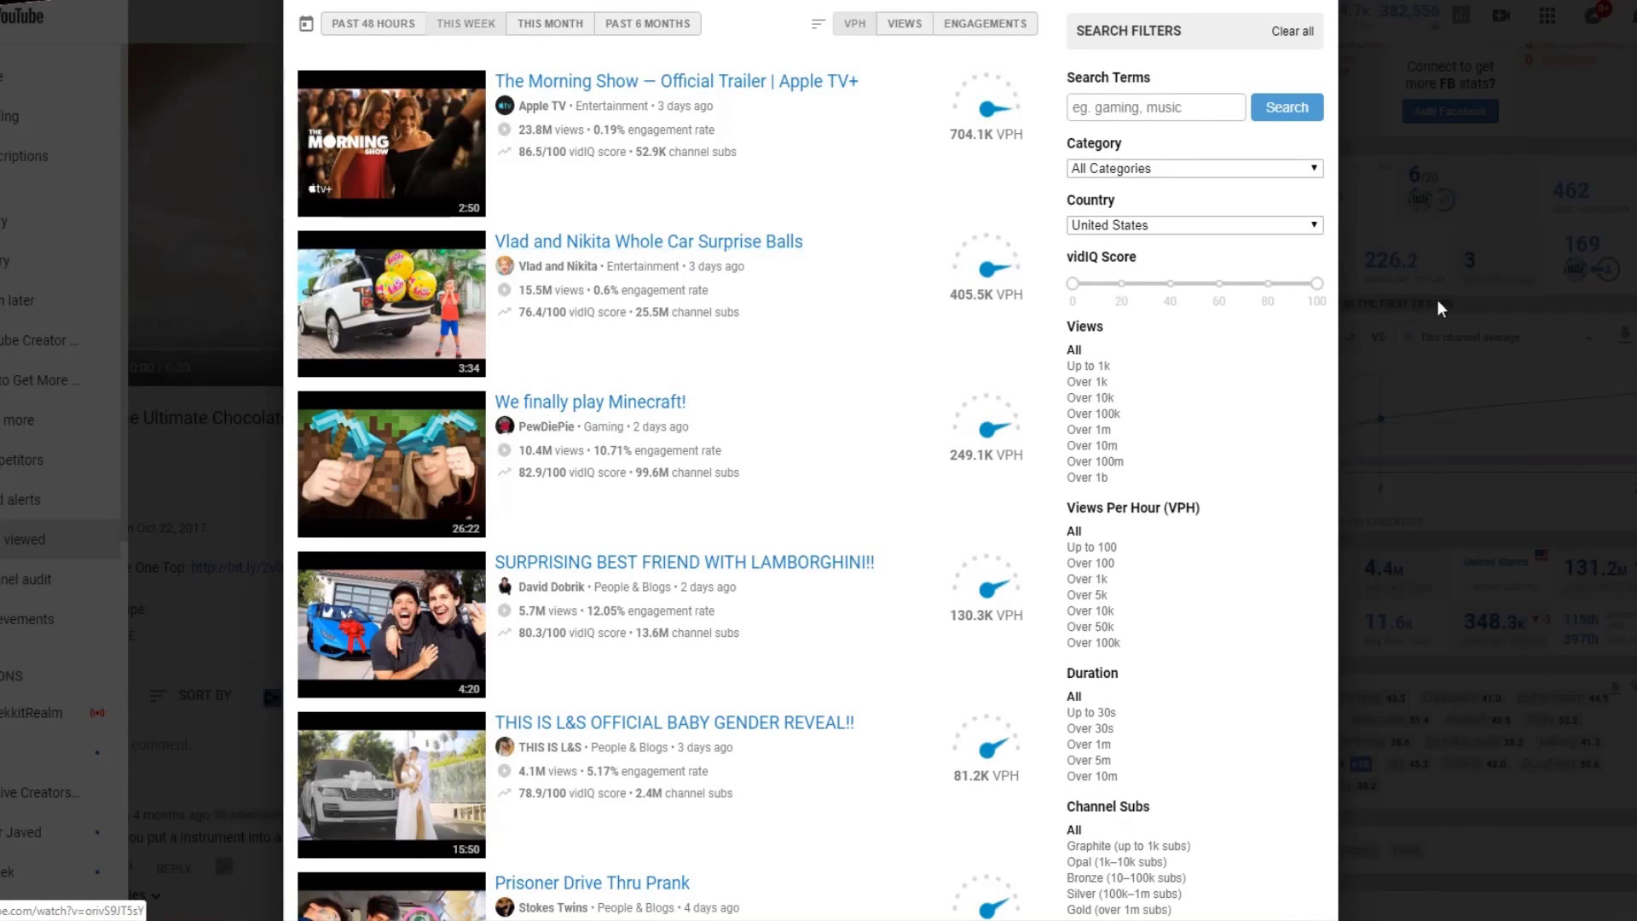
scroll(1261, 396, down, 3)
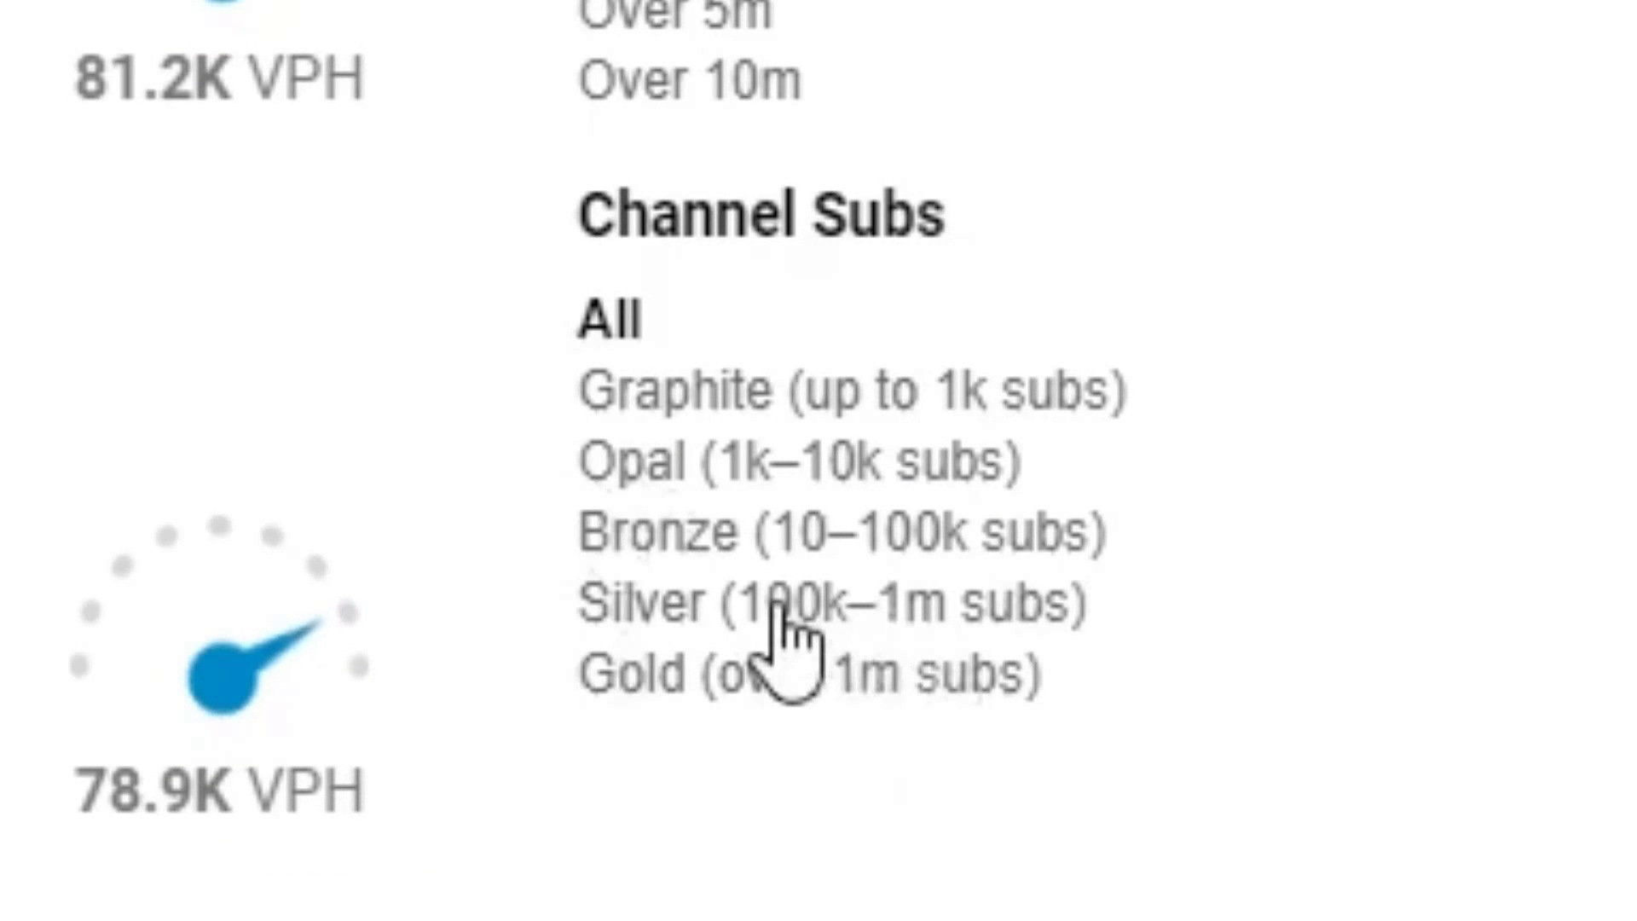
scroll(782, 639, up, 5)
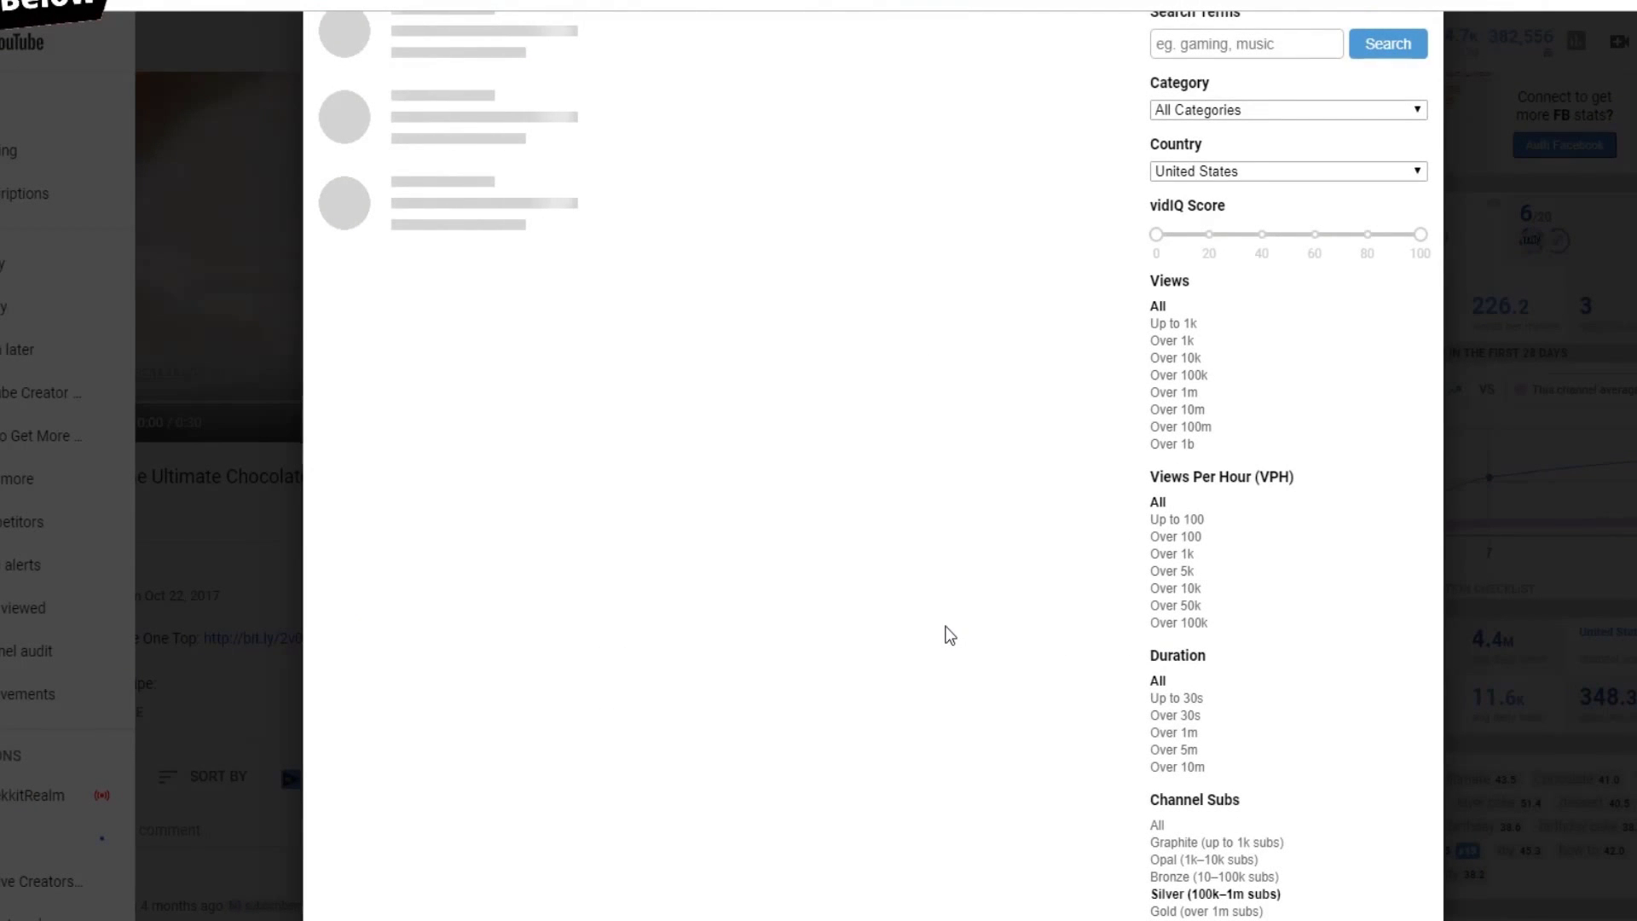
scroll(950, 635, down, 3)
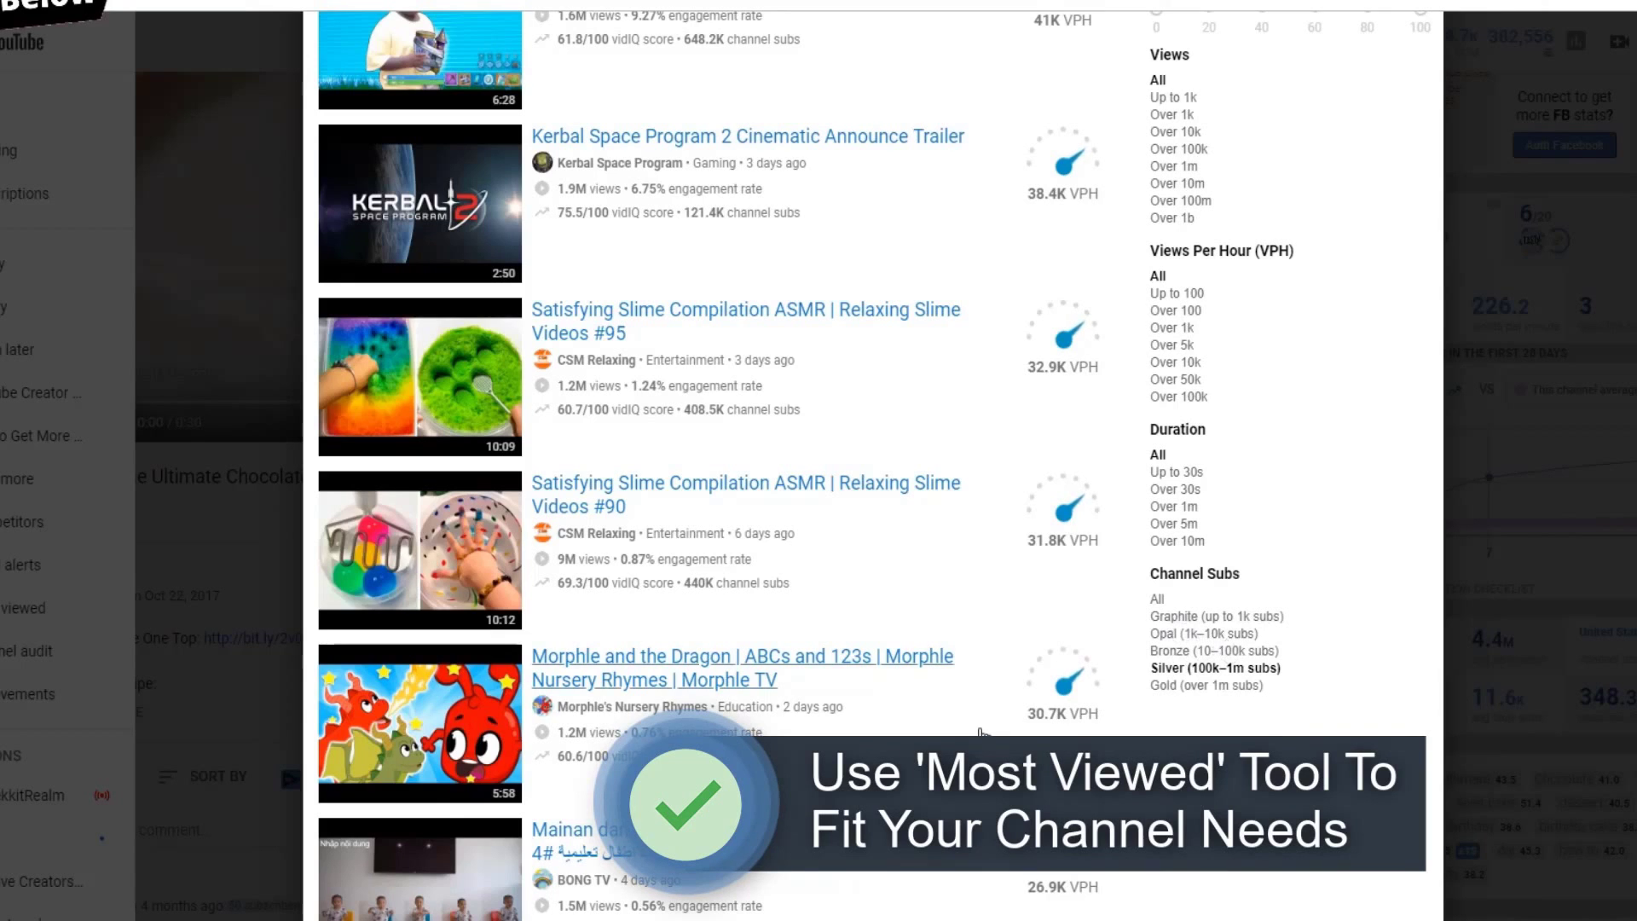
scroll(1015, 724, up, 5)
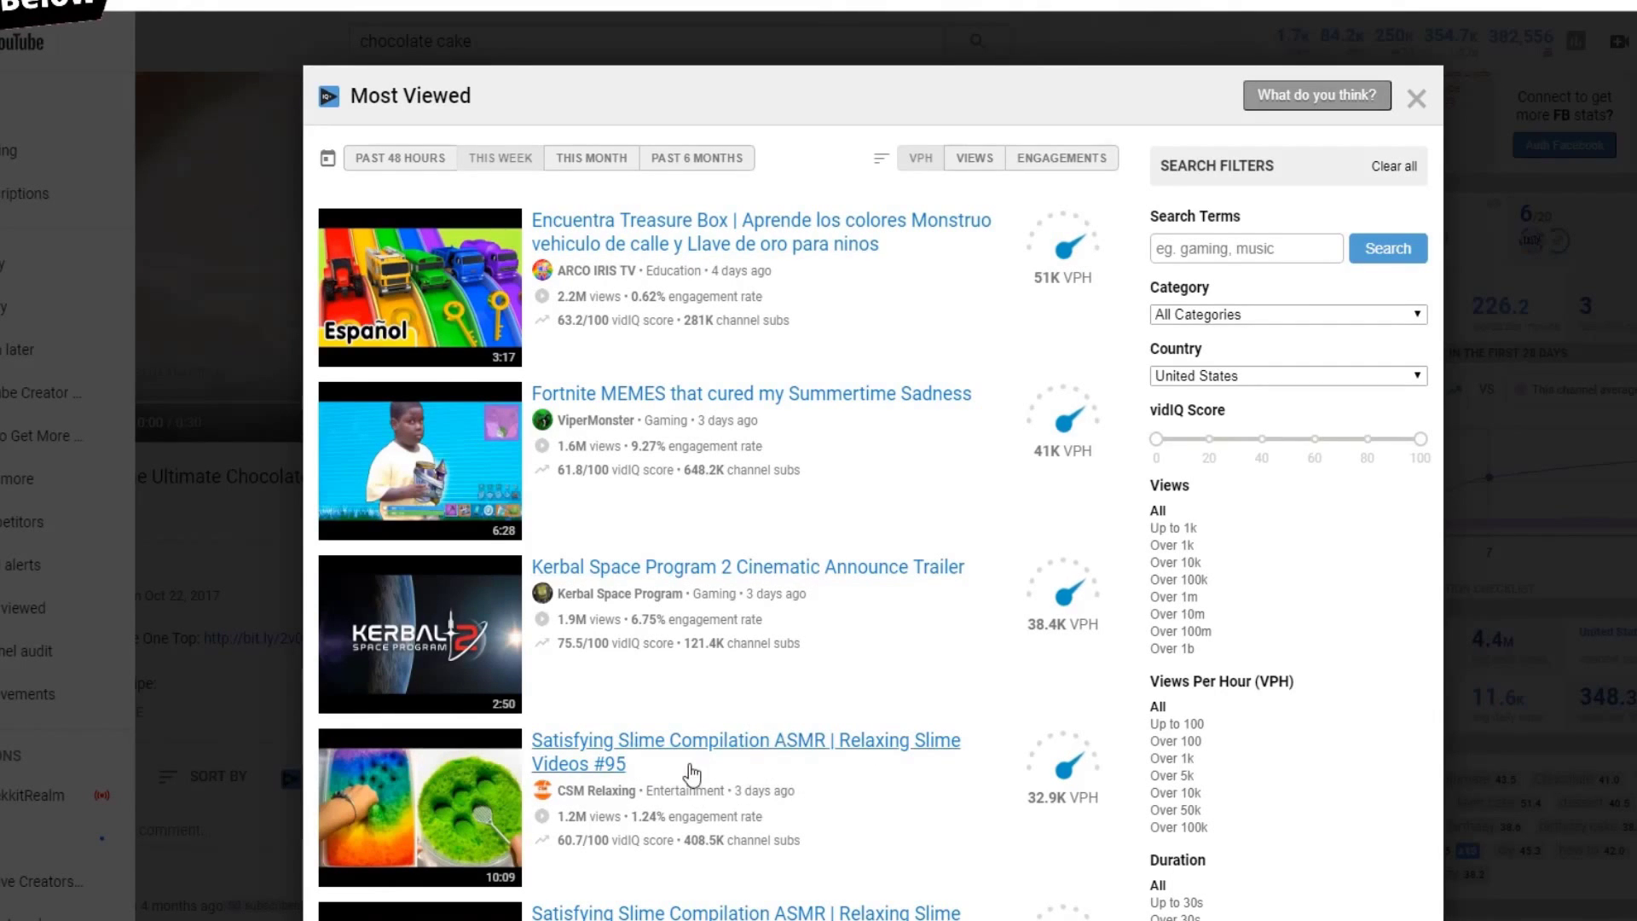
scroll(890, 788, down, 1)
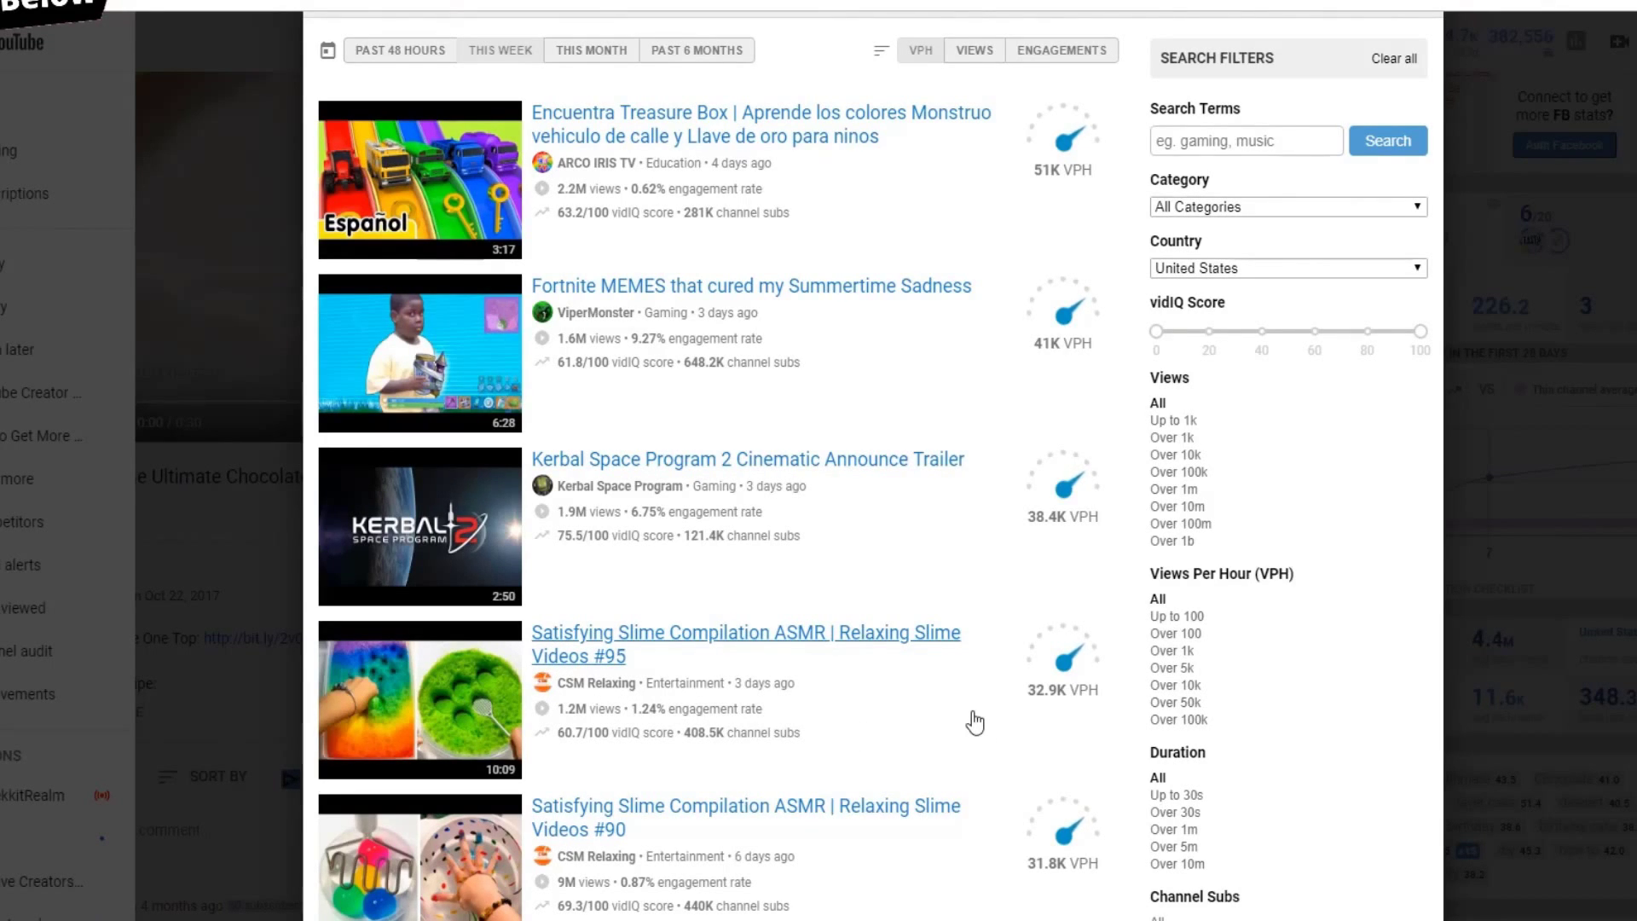
scroll(975, 722, down, 1)
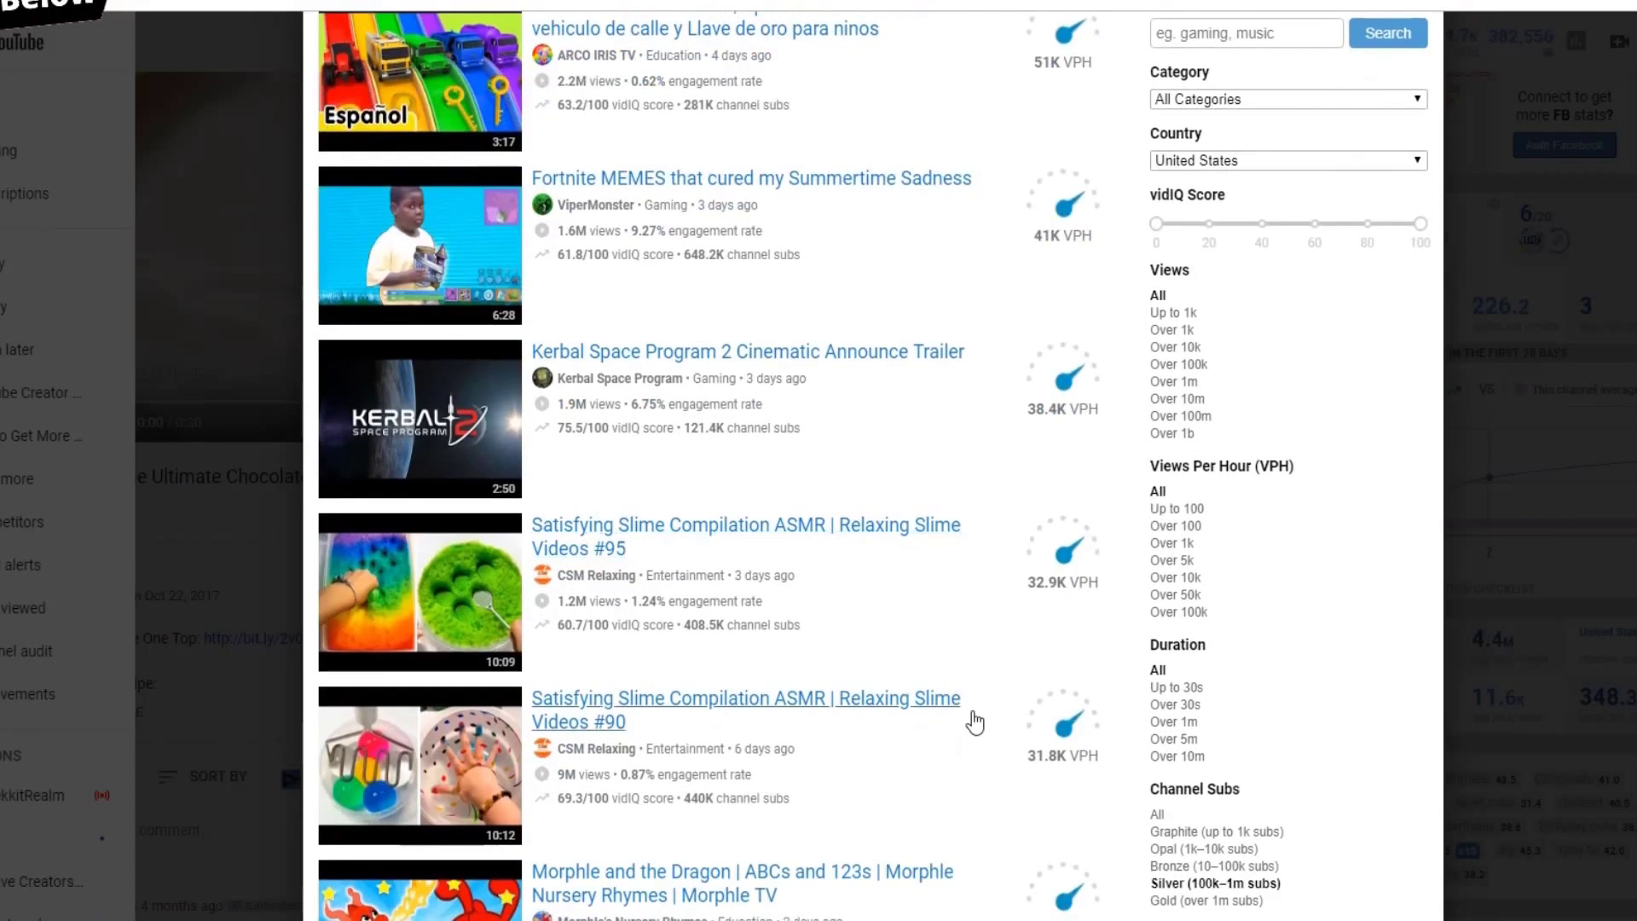
scroll(974, 723, down, 1)
scroll(975, 722, up, 3)
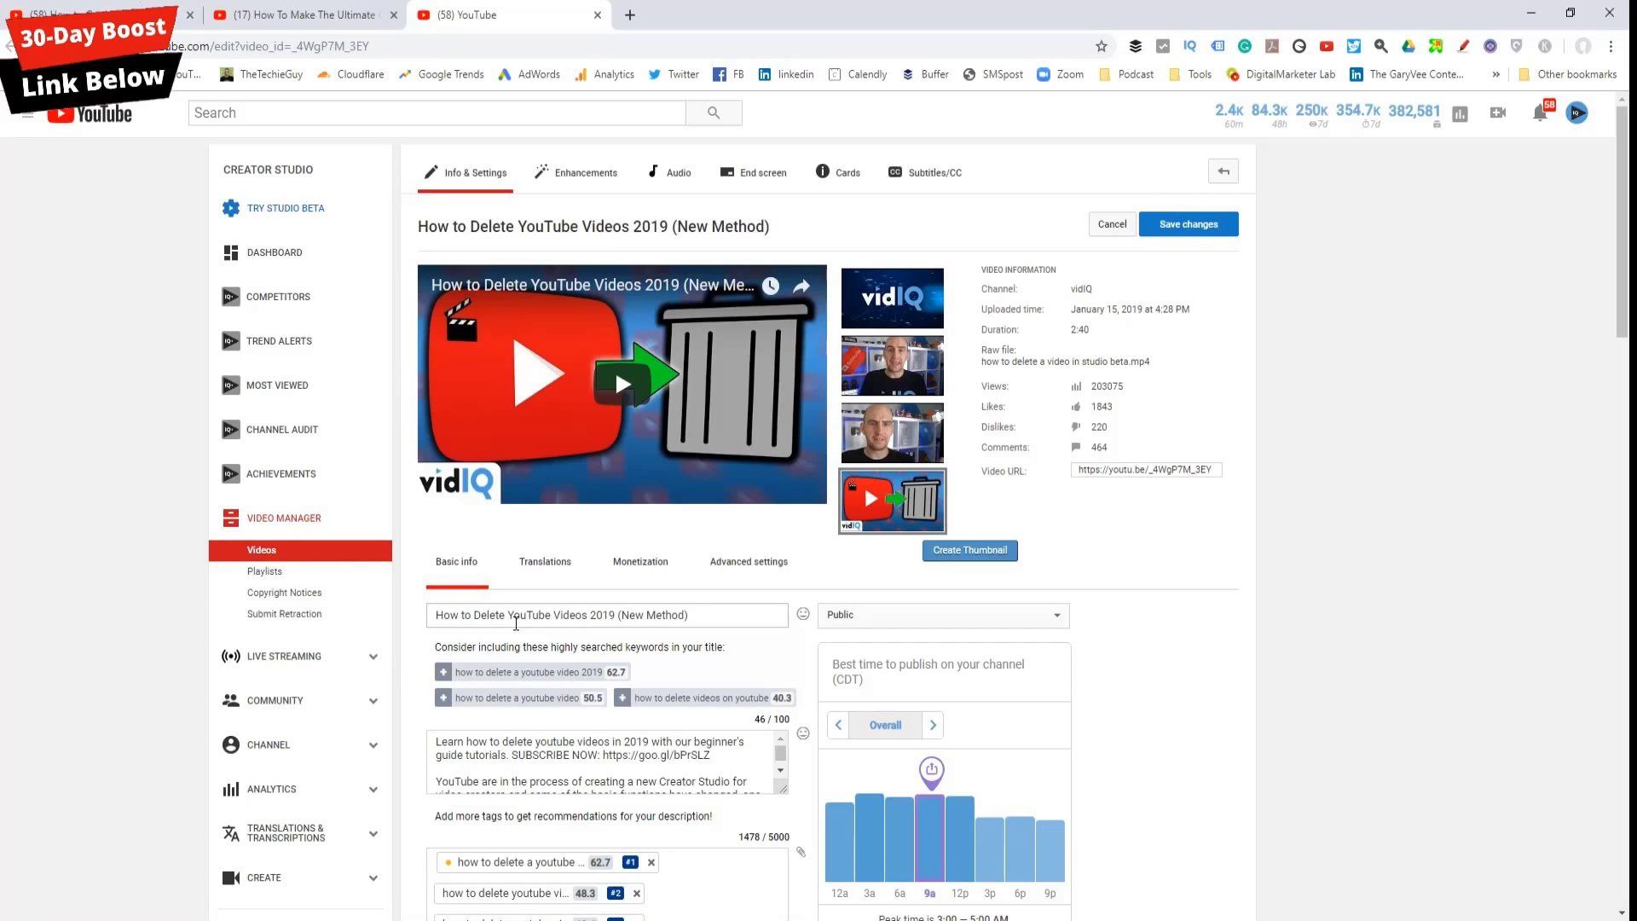
Examine the title of "How to Delete YouTube Videos 2019 (New Method)", its recommended title keywords and their scores.
drag(689, 615, 435, 612)
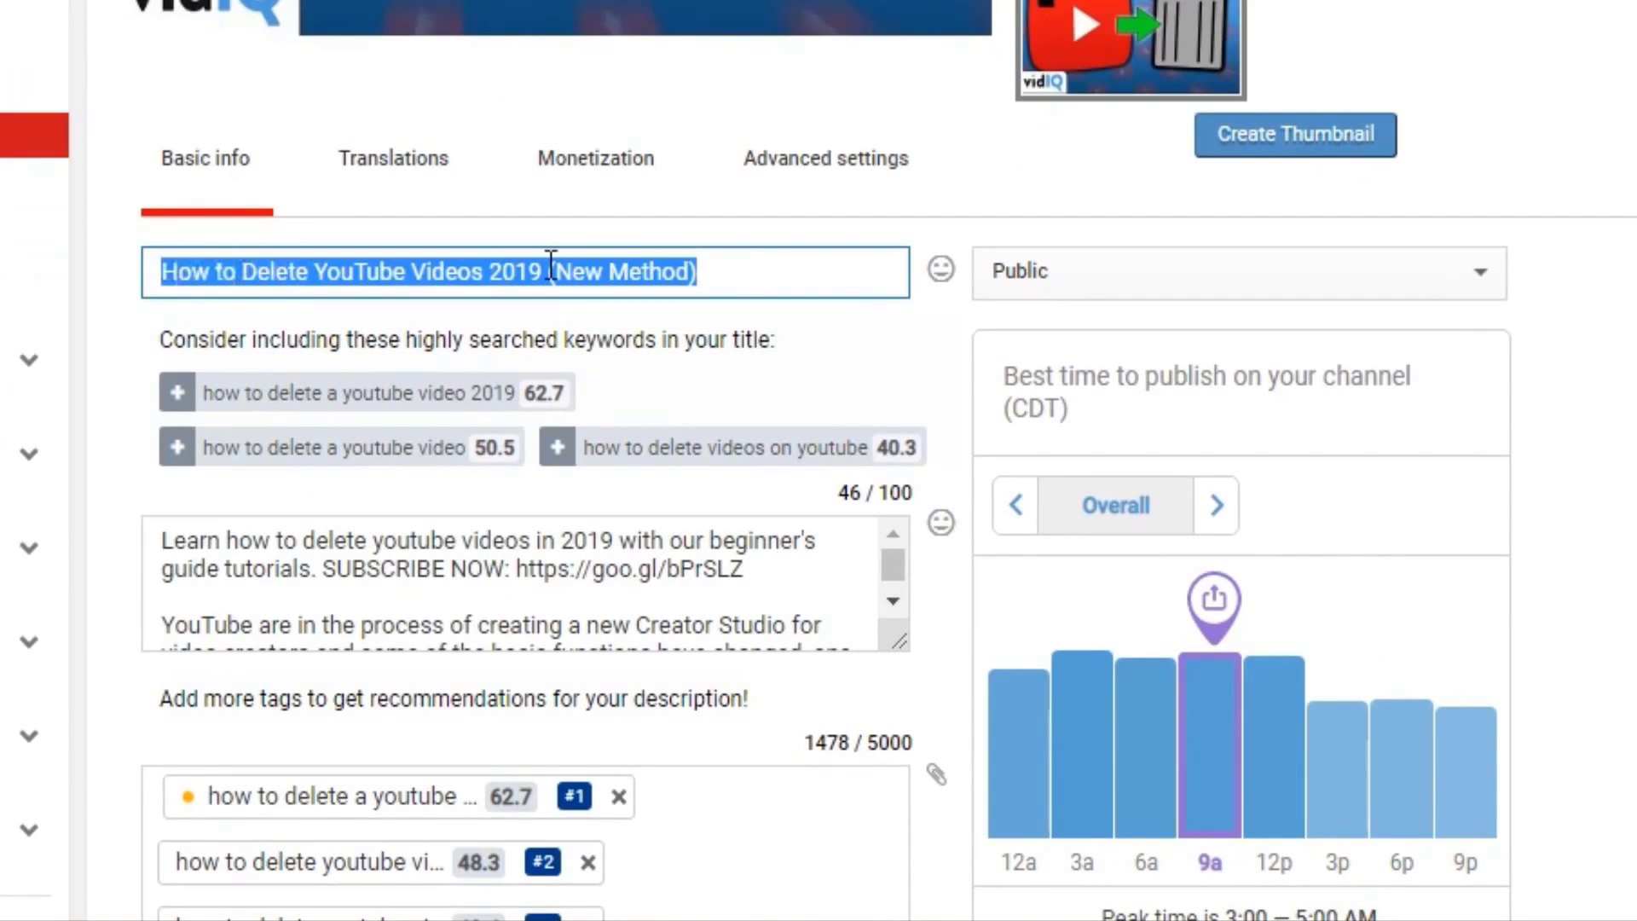
click(551, 265)
scroll(548, 258, down, 2)
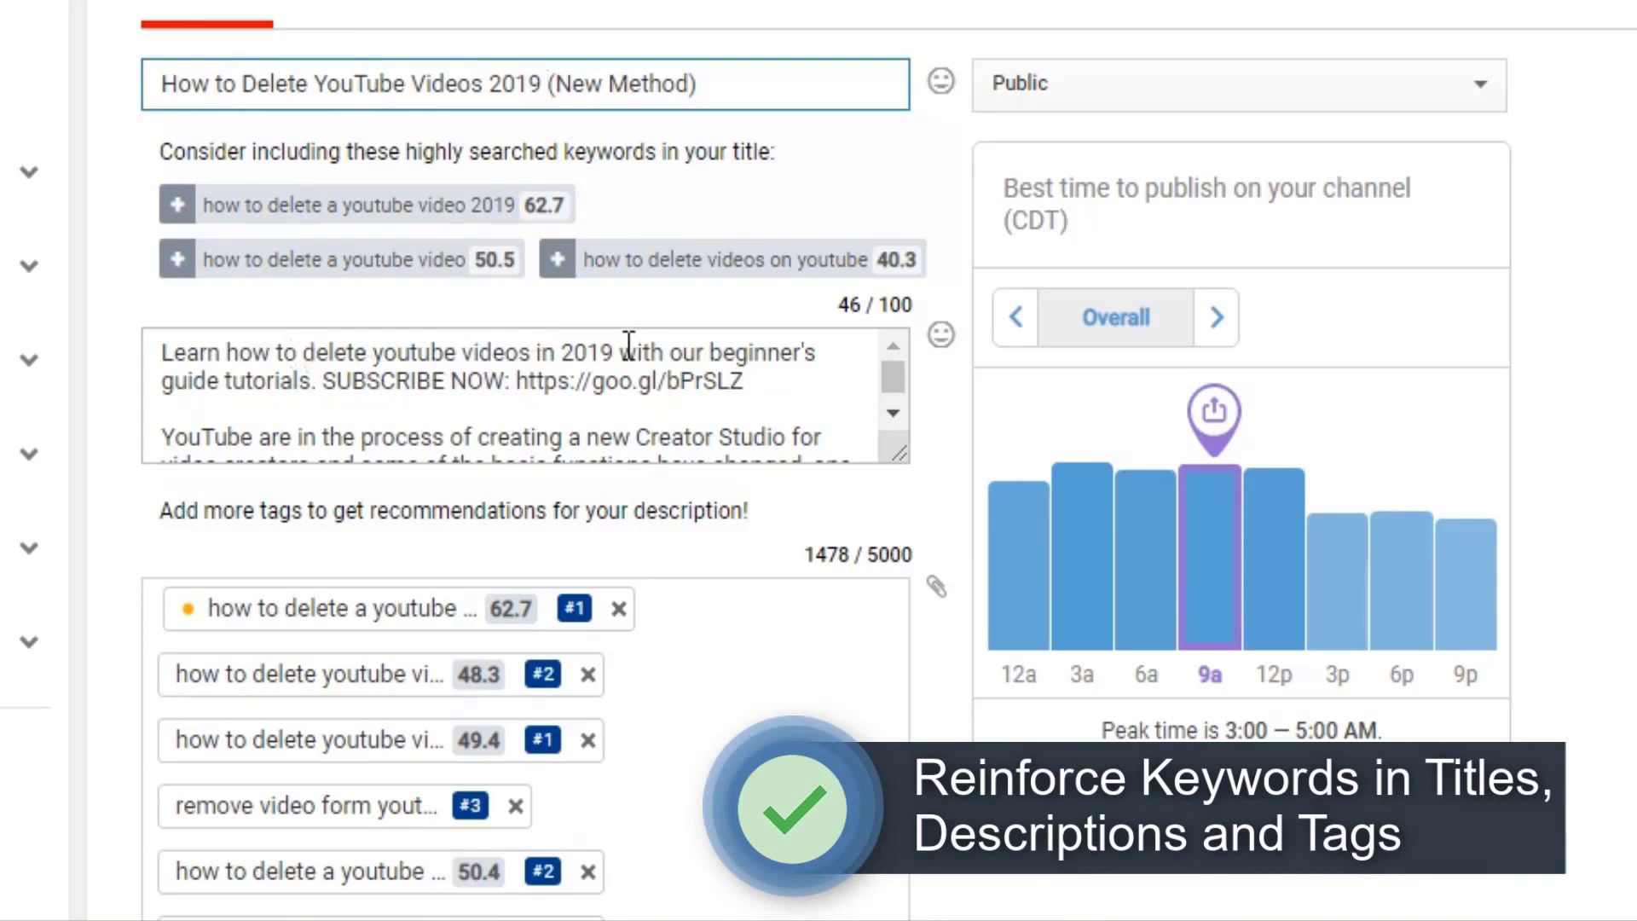
mouse_move(611, 248)
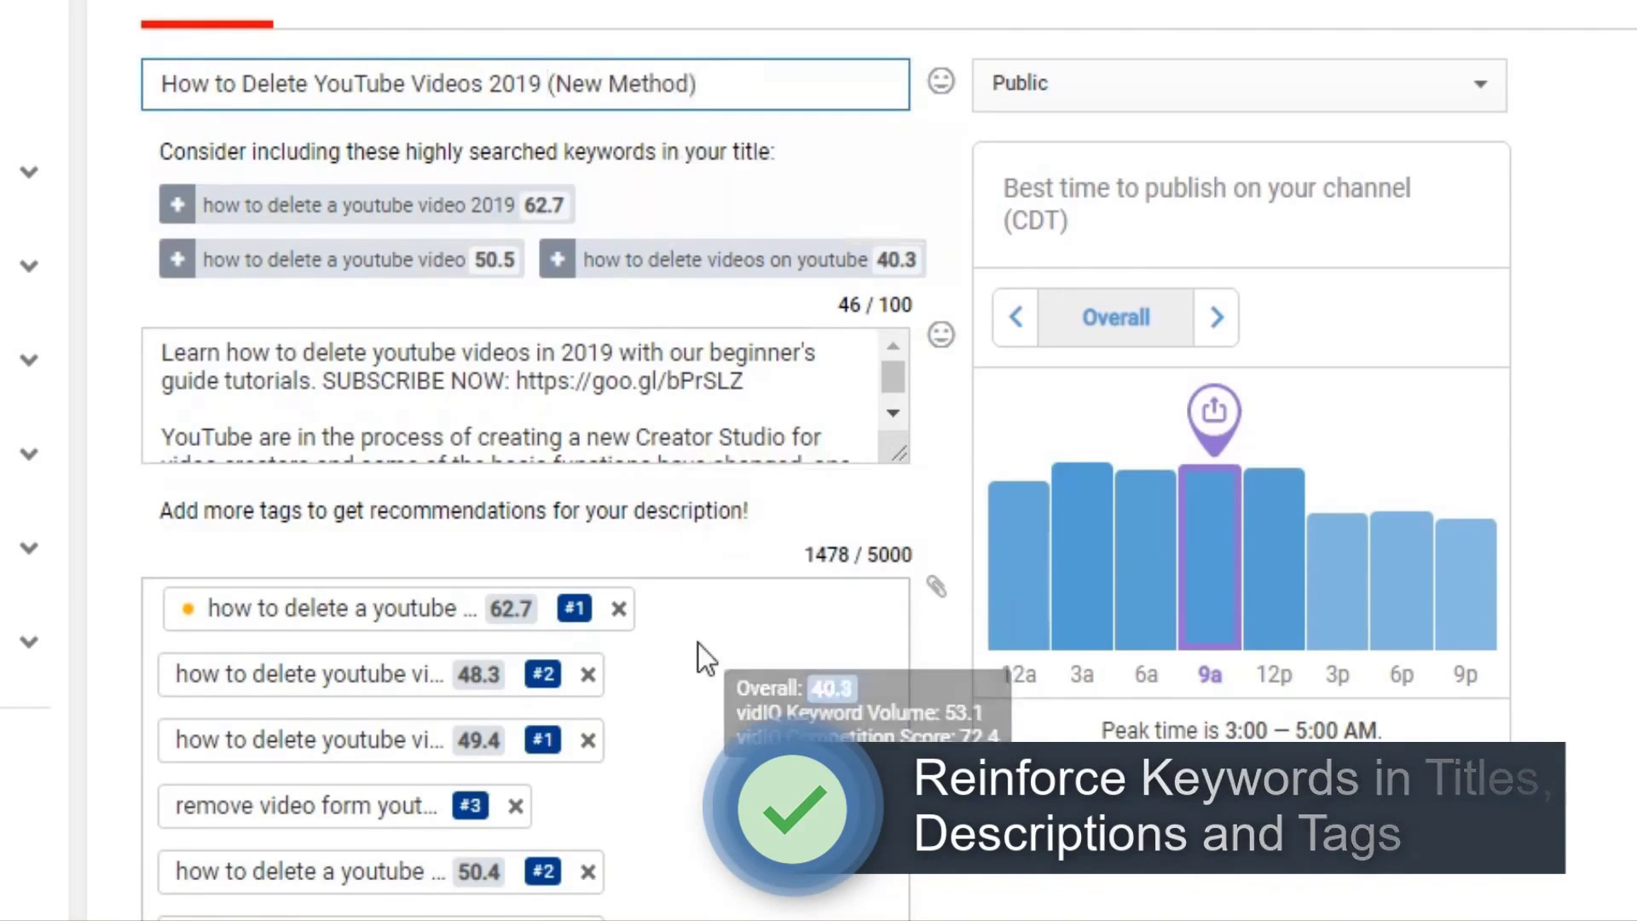
Review the video's tag scores and search rankings, and enter "mother's day" in the tags to get keyword suggestions.
scroll(677, 635, down, 4)
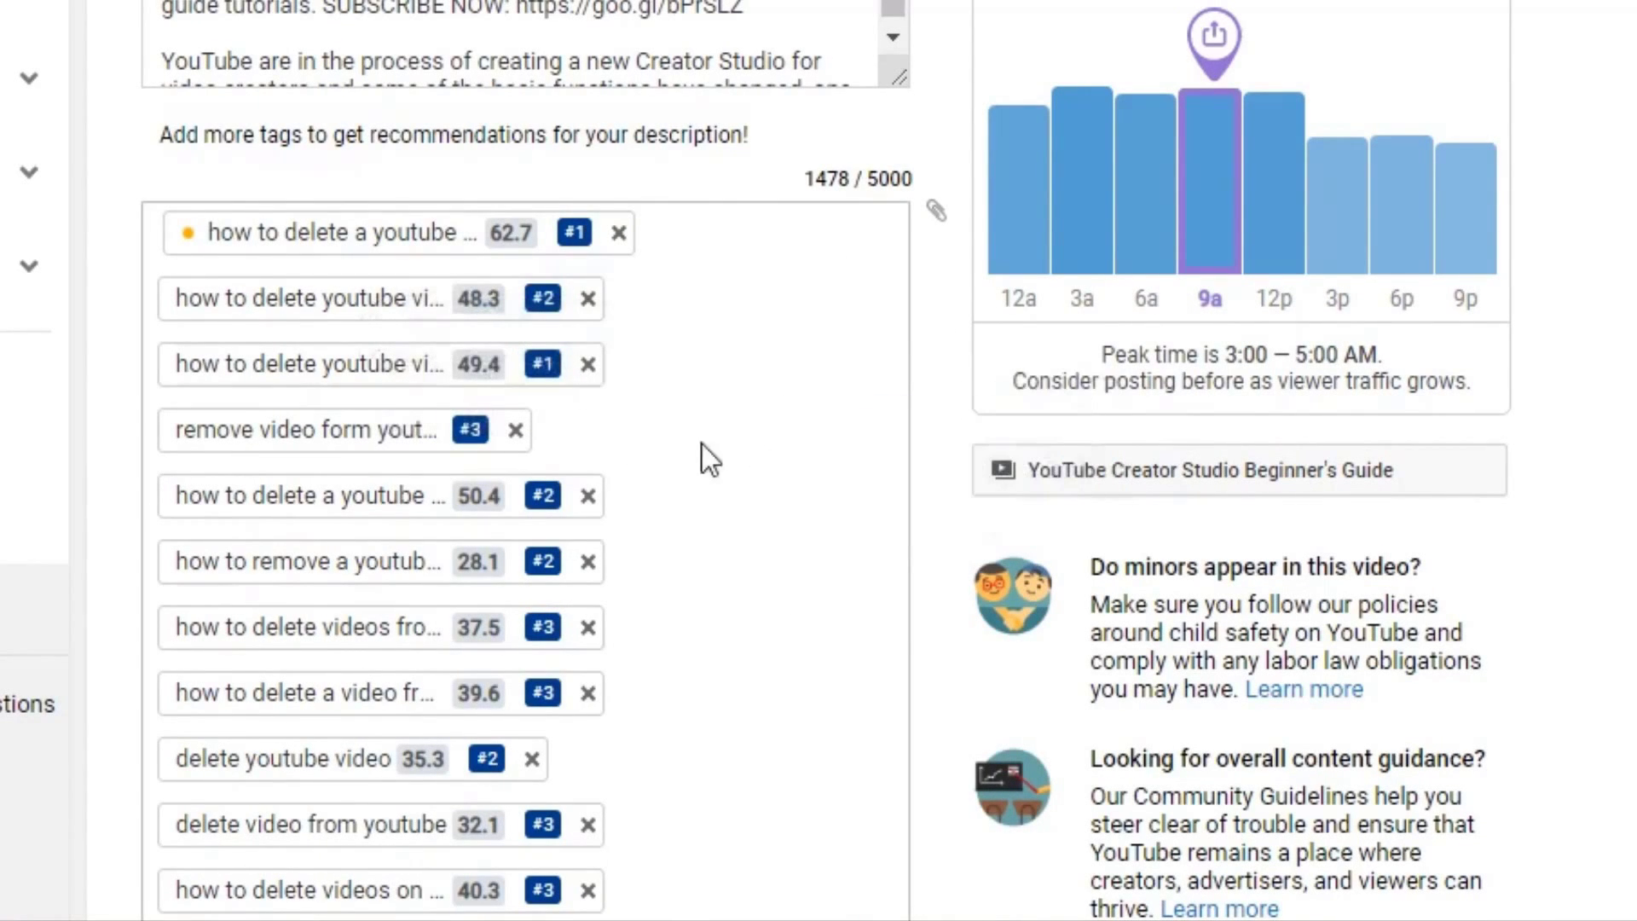
scroll(687, 464, down, 4)
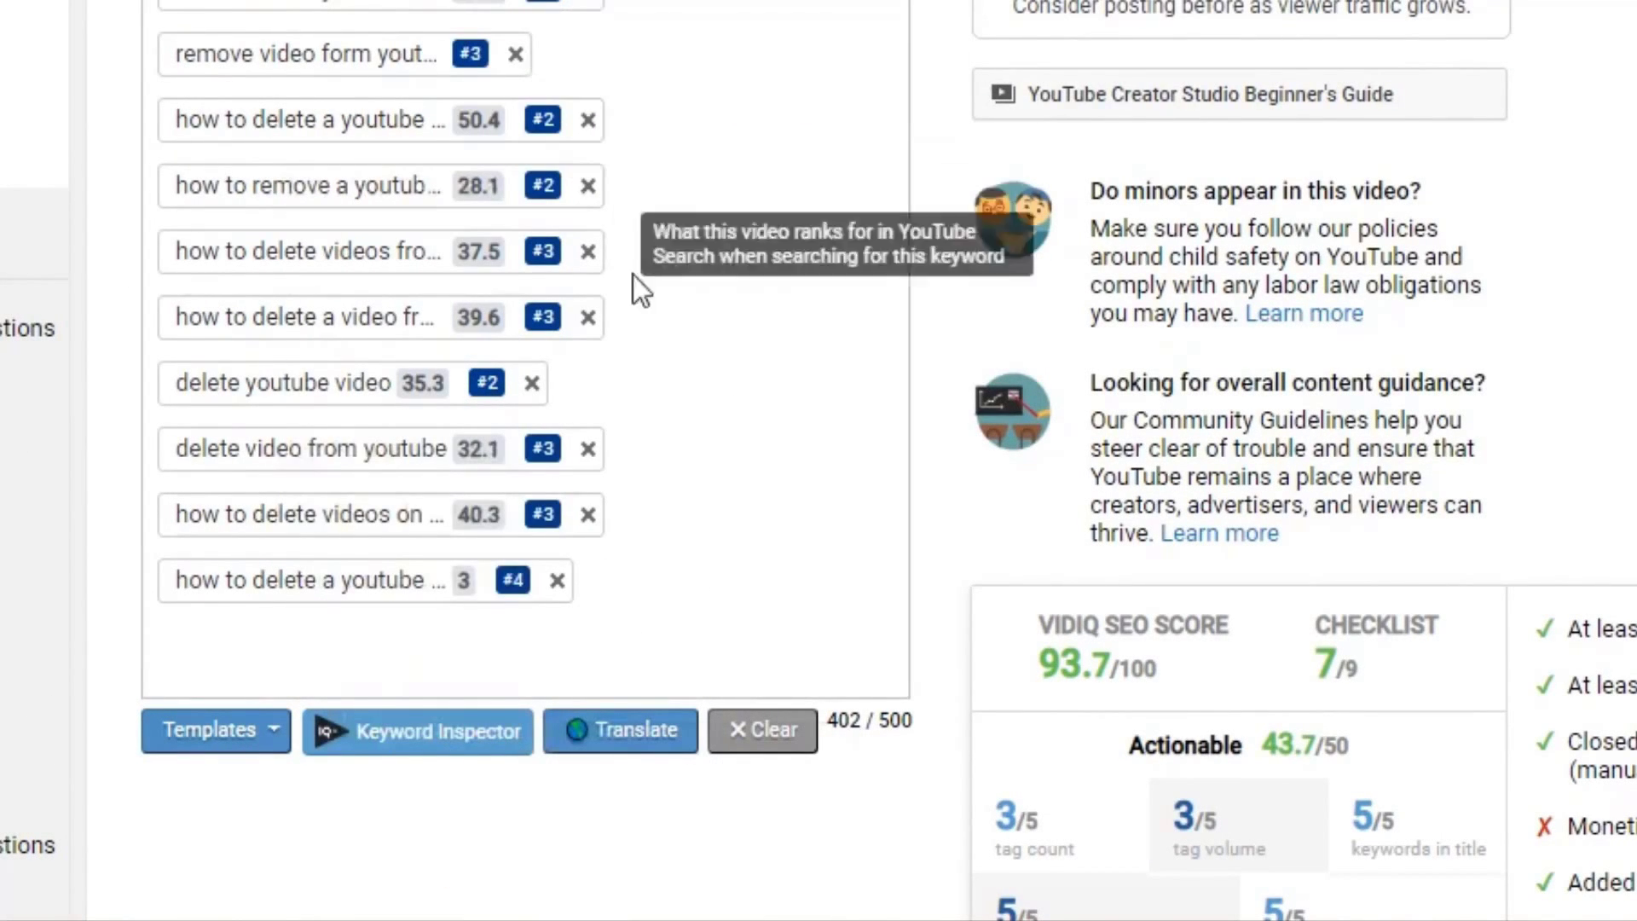
click(413, 672)
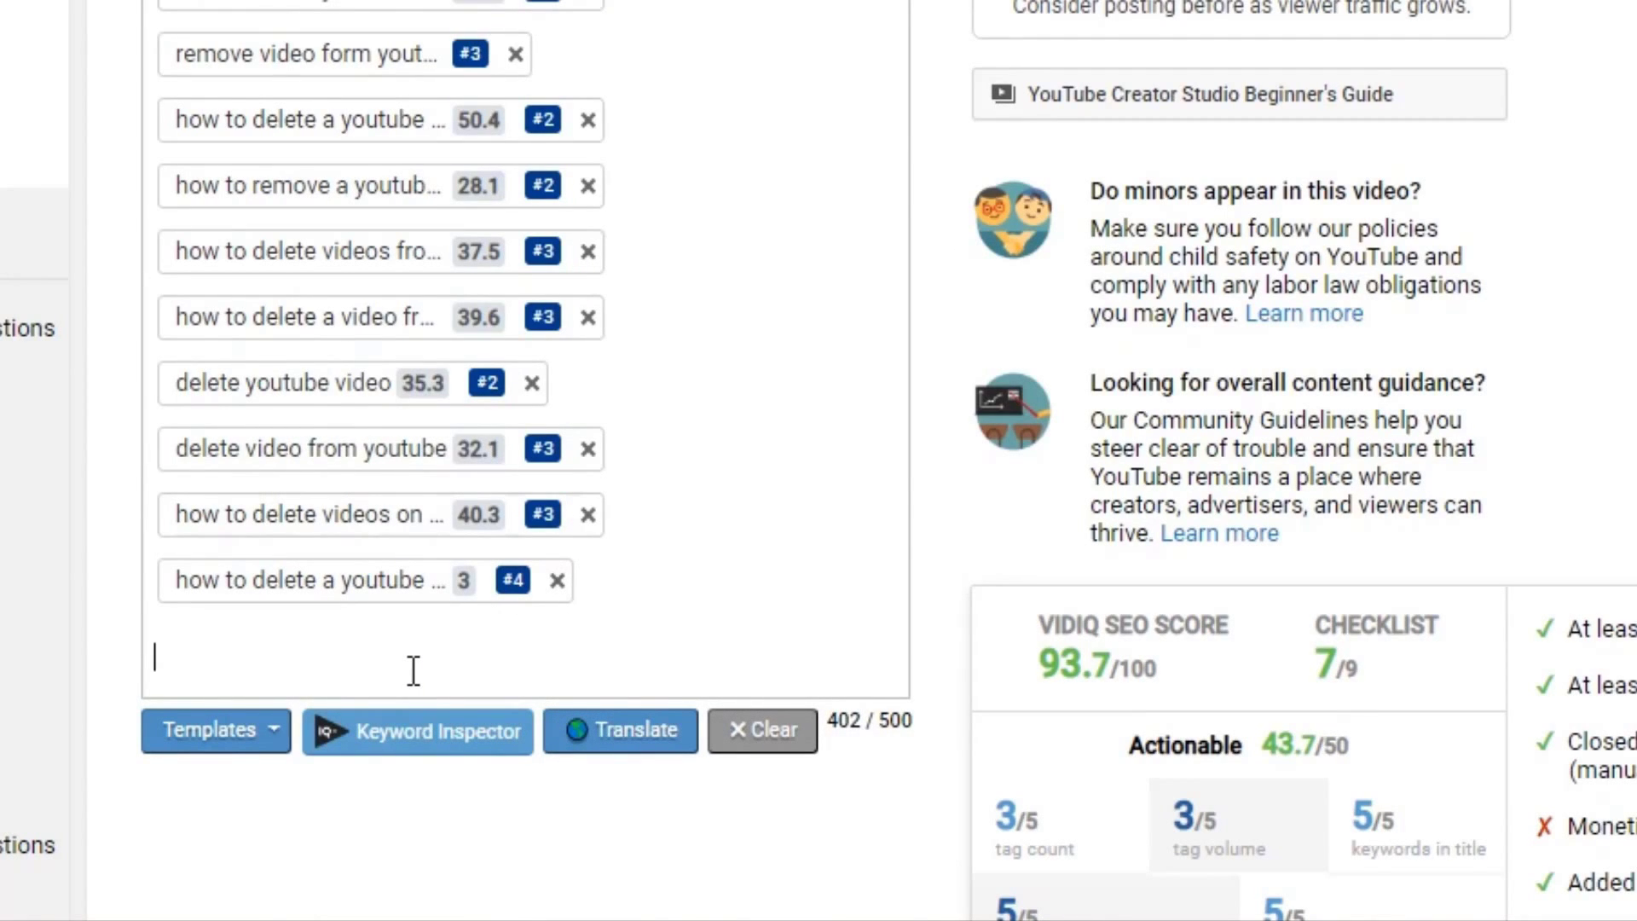
text(mother's day)
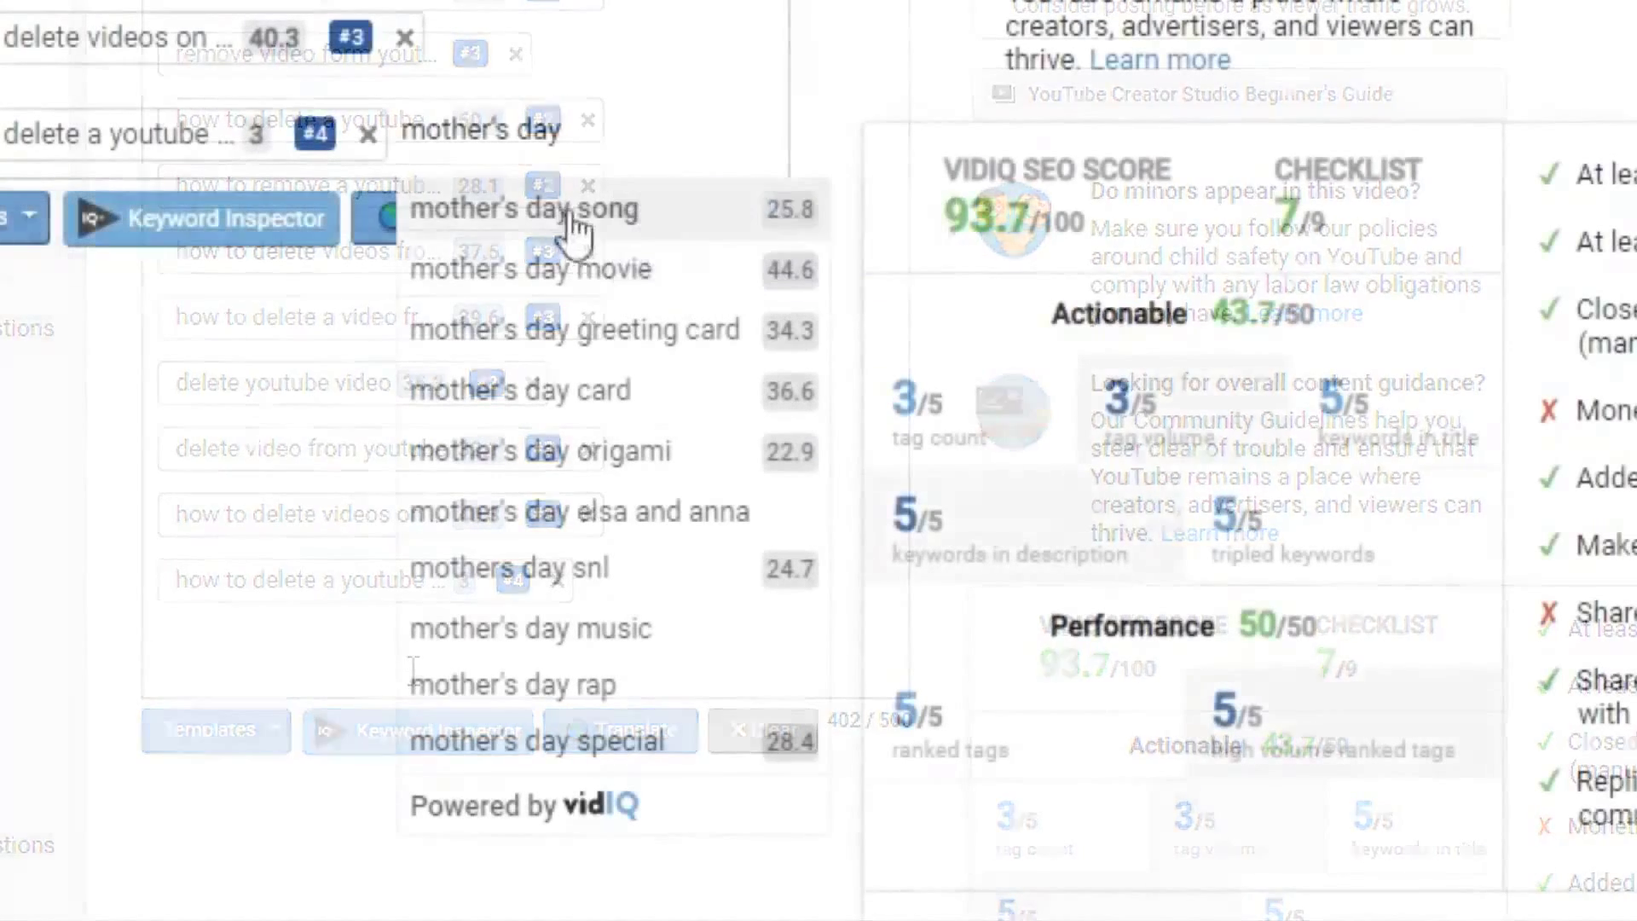
Check the overall, keyword volume and competition scores of the suggested "mother's day" keywords.
mouse_move(798, 661)
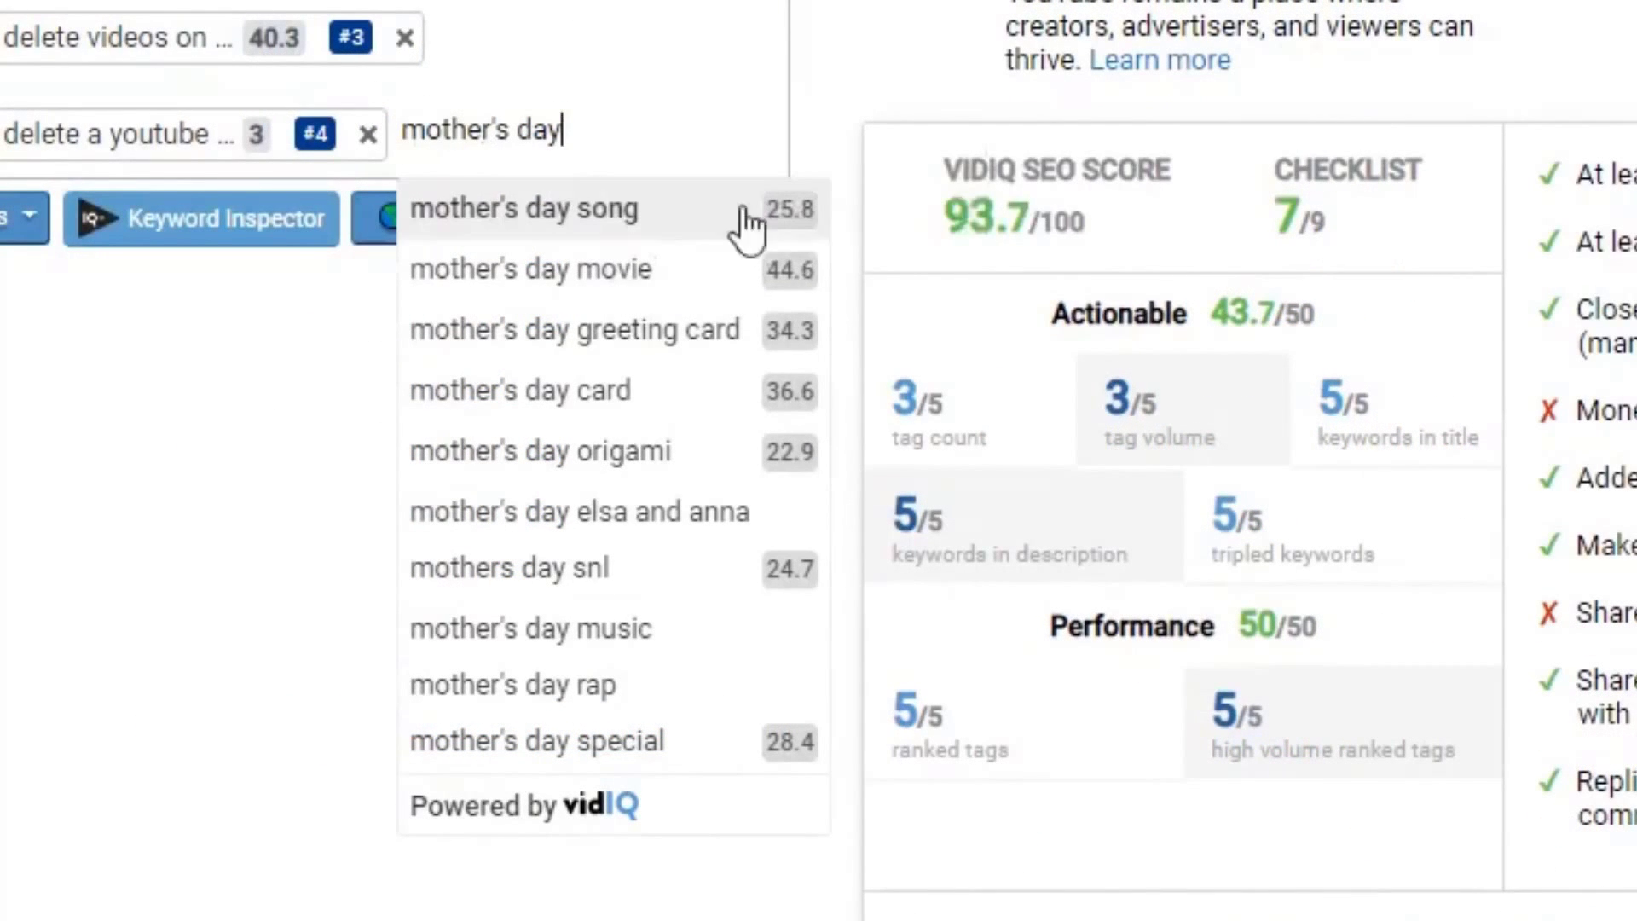
mouse_move(771, 300)
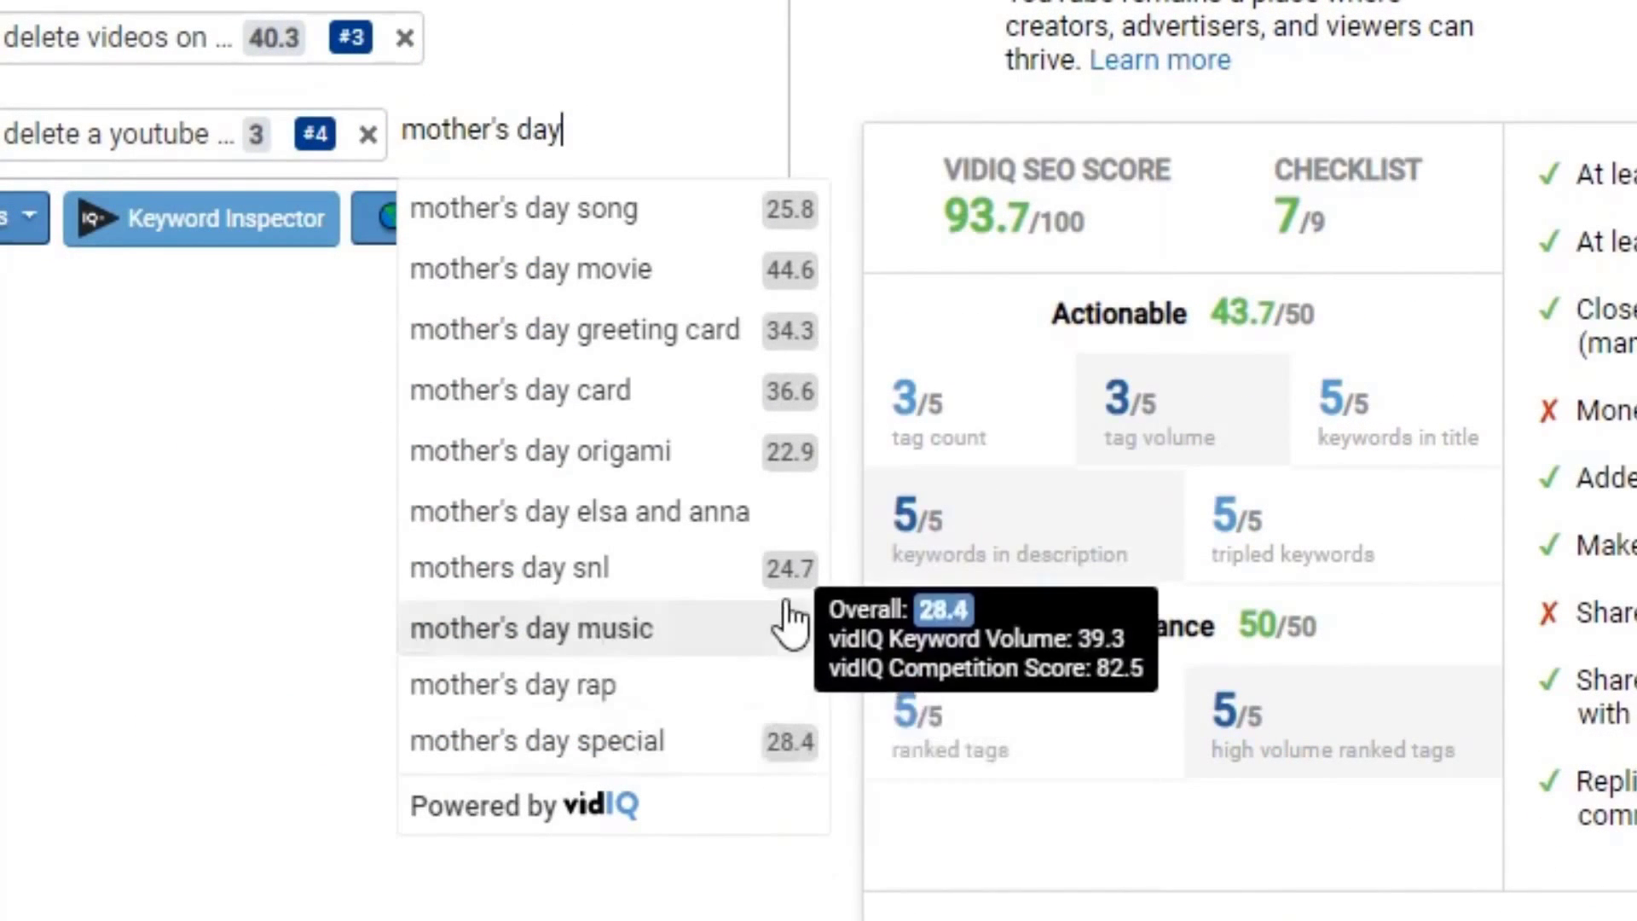
mouse_move(793, 569)
mouse_move(806, 194)
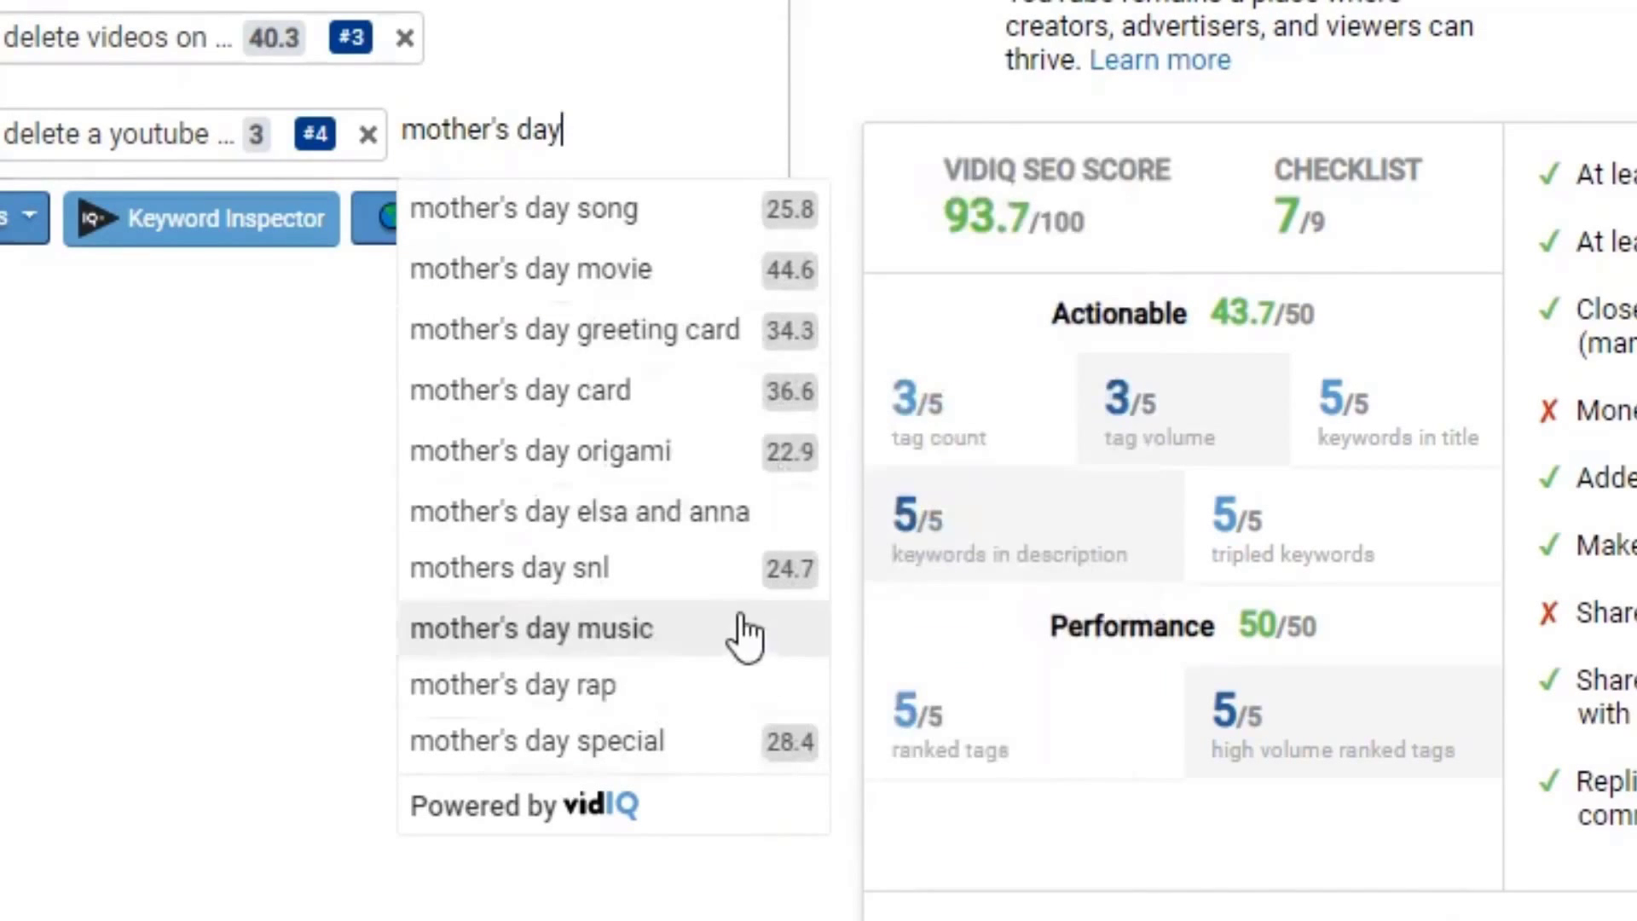
Add the "mother's day" tag and inspect its interest over the last 30 days and all time in Keyword Inspector.
key(Return)
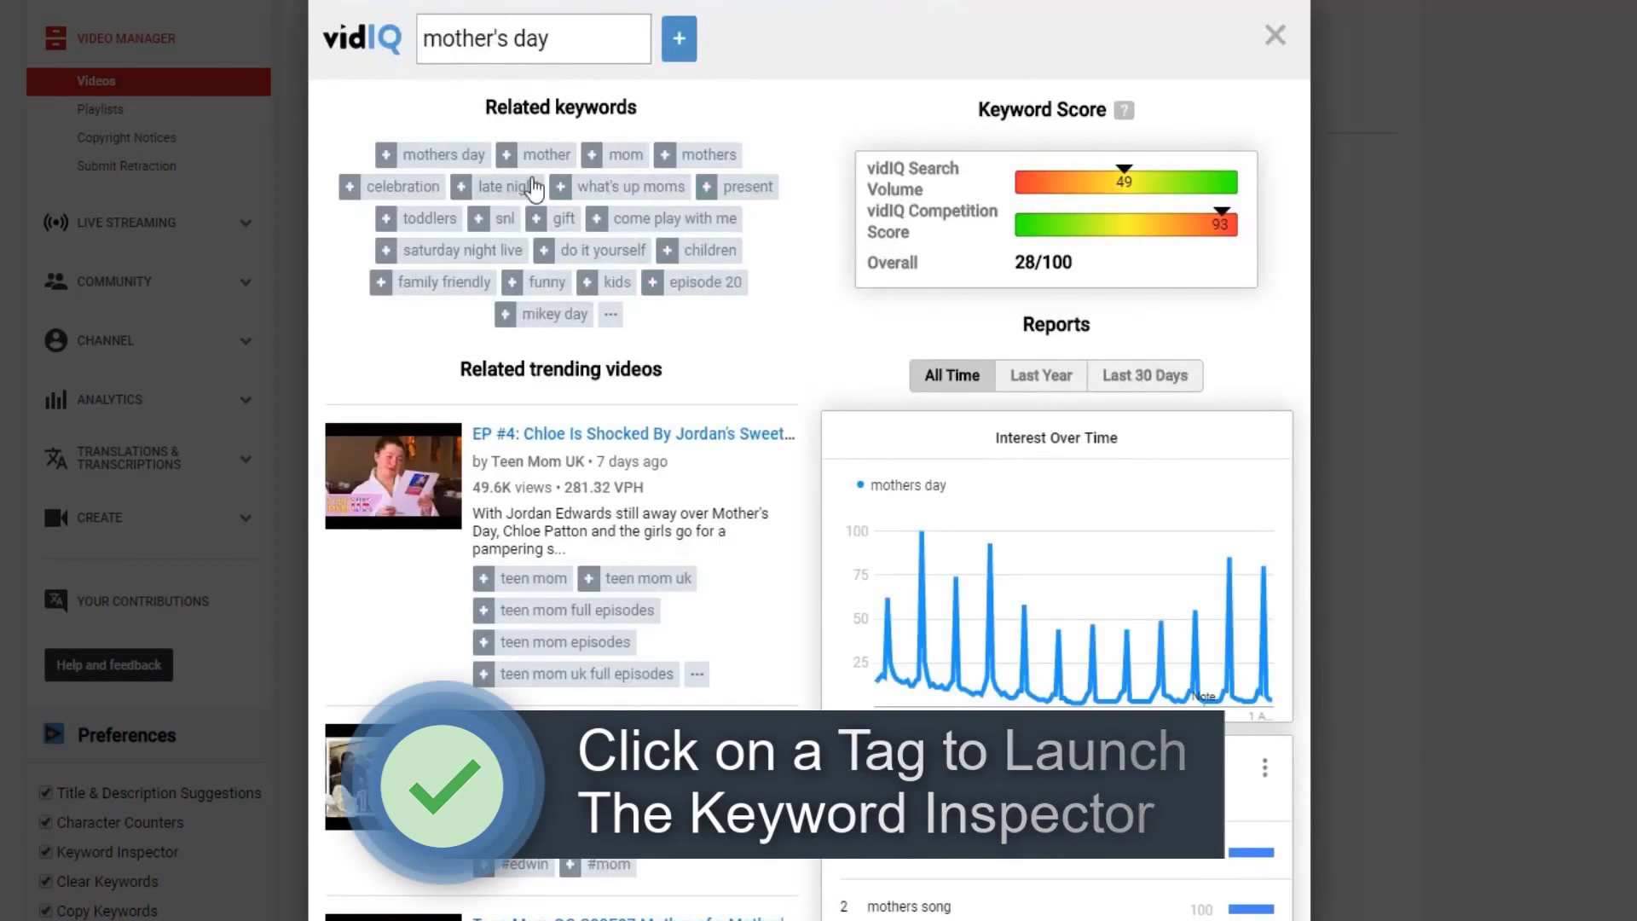
click(1134, 382)
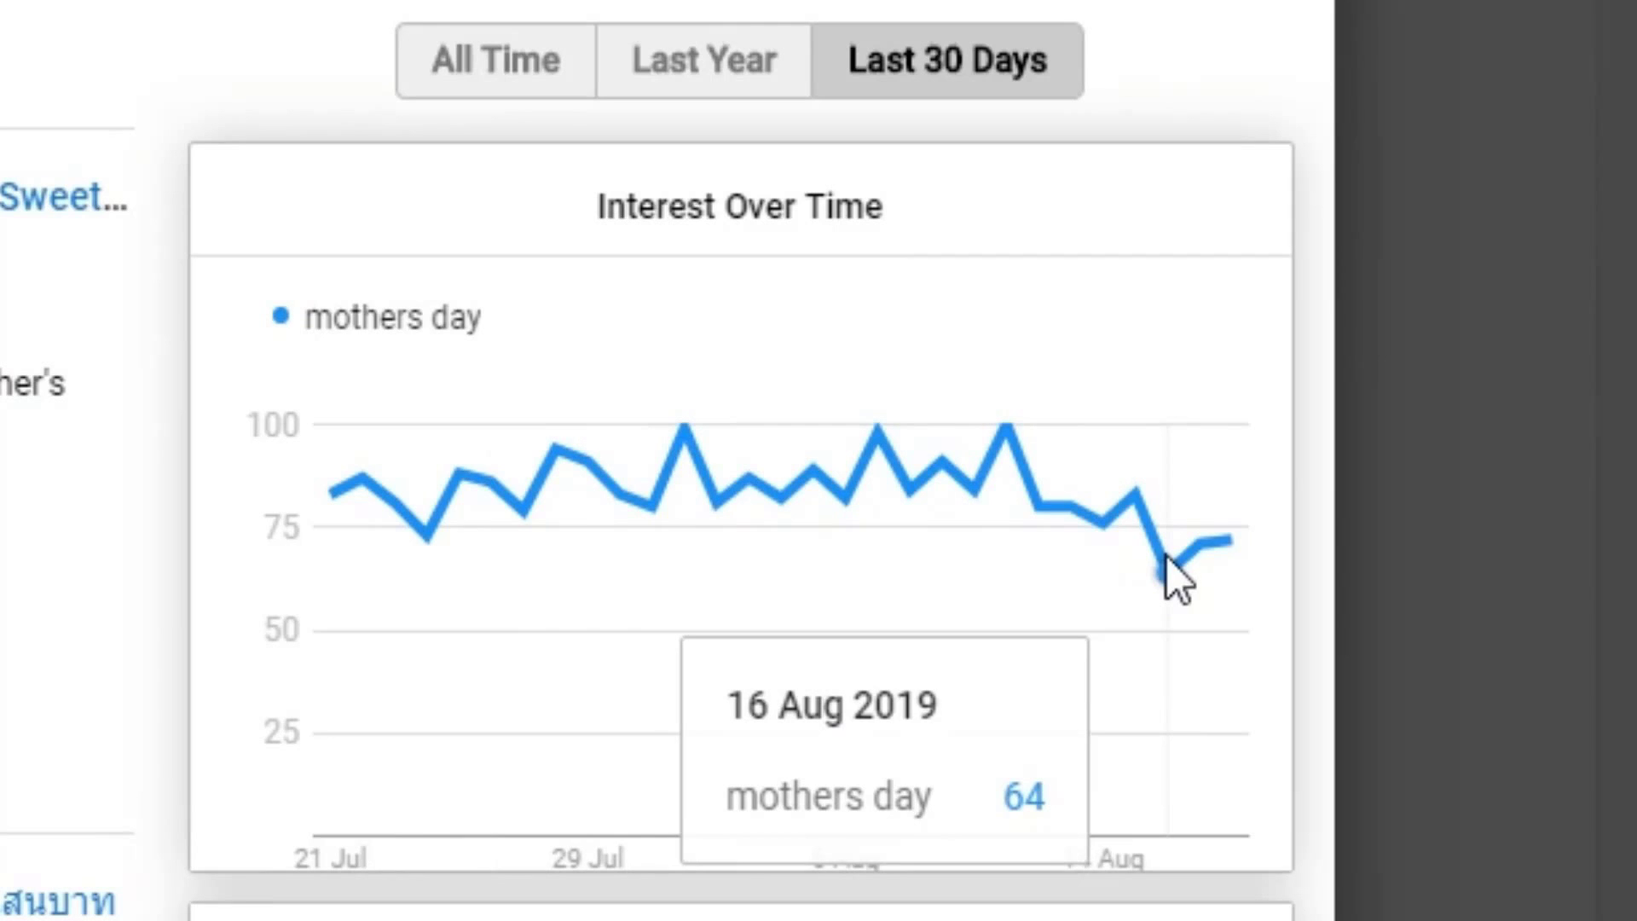
click(483, 82)
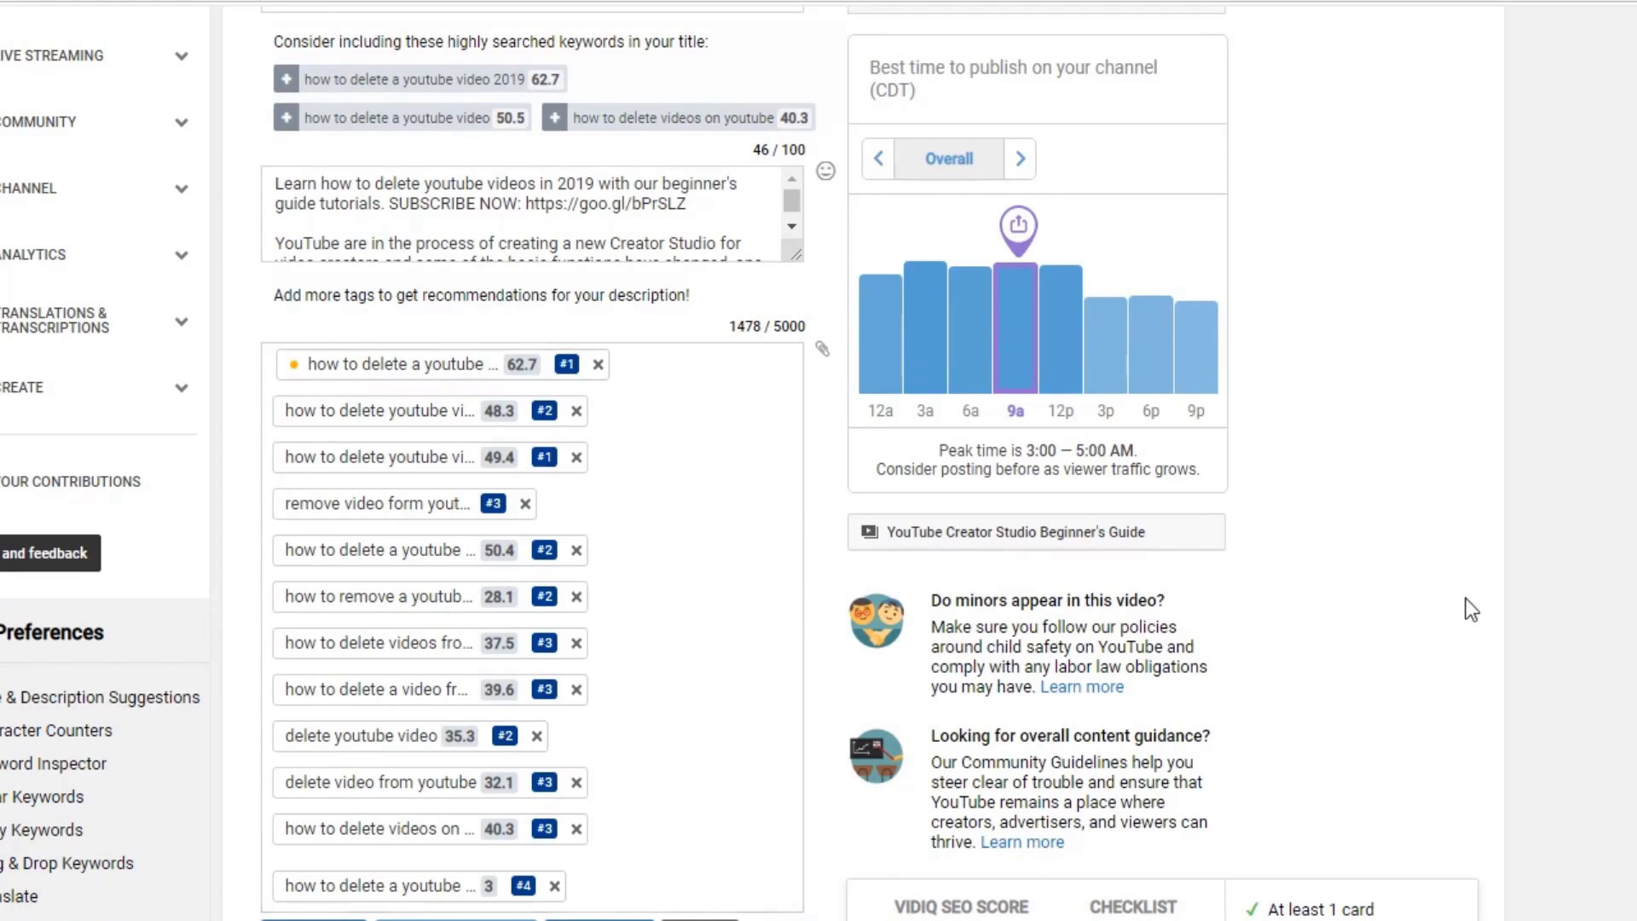
Review the video's SEO score and checklist, along with the recommended tags and videos to gain views from.
scroll(1467, 606, down, 5)
scroll(1471, 608, down, 2)
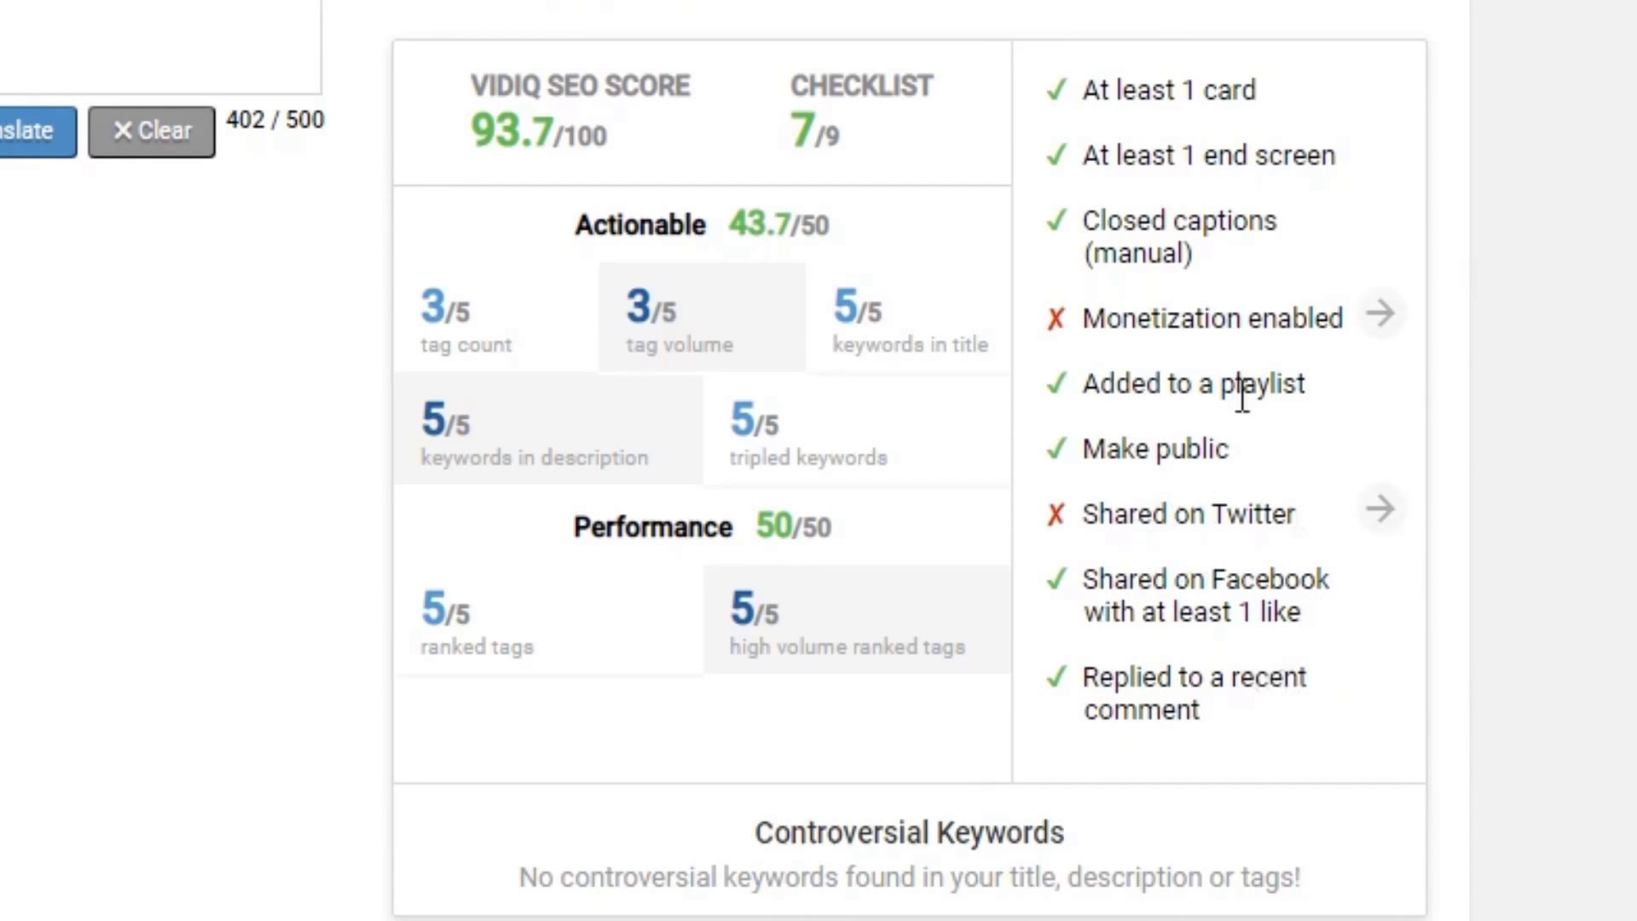
scroll(1356, 453, down, 5)
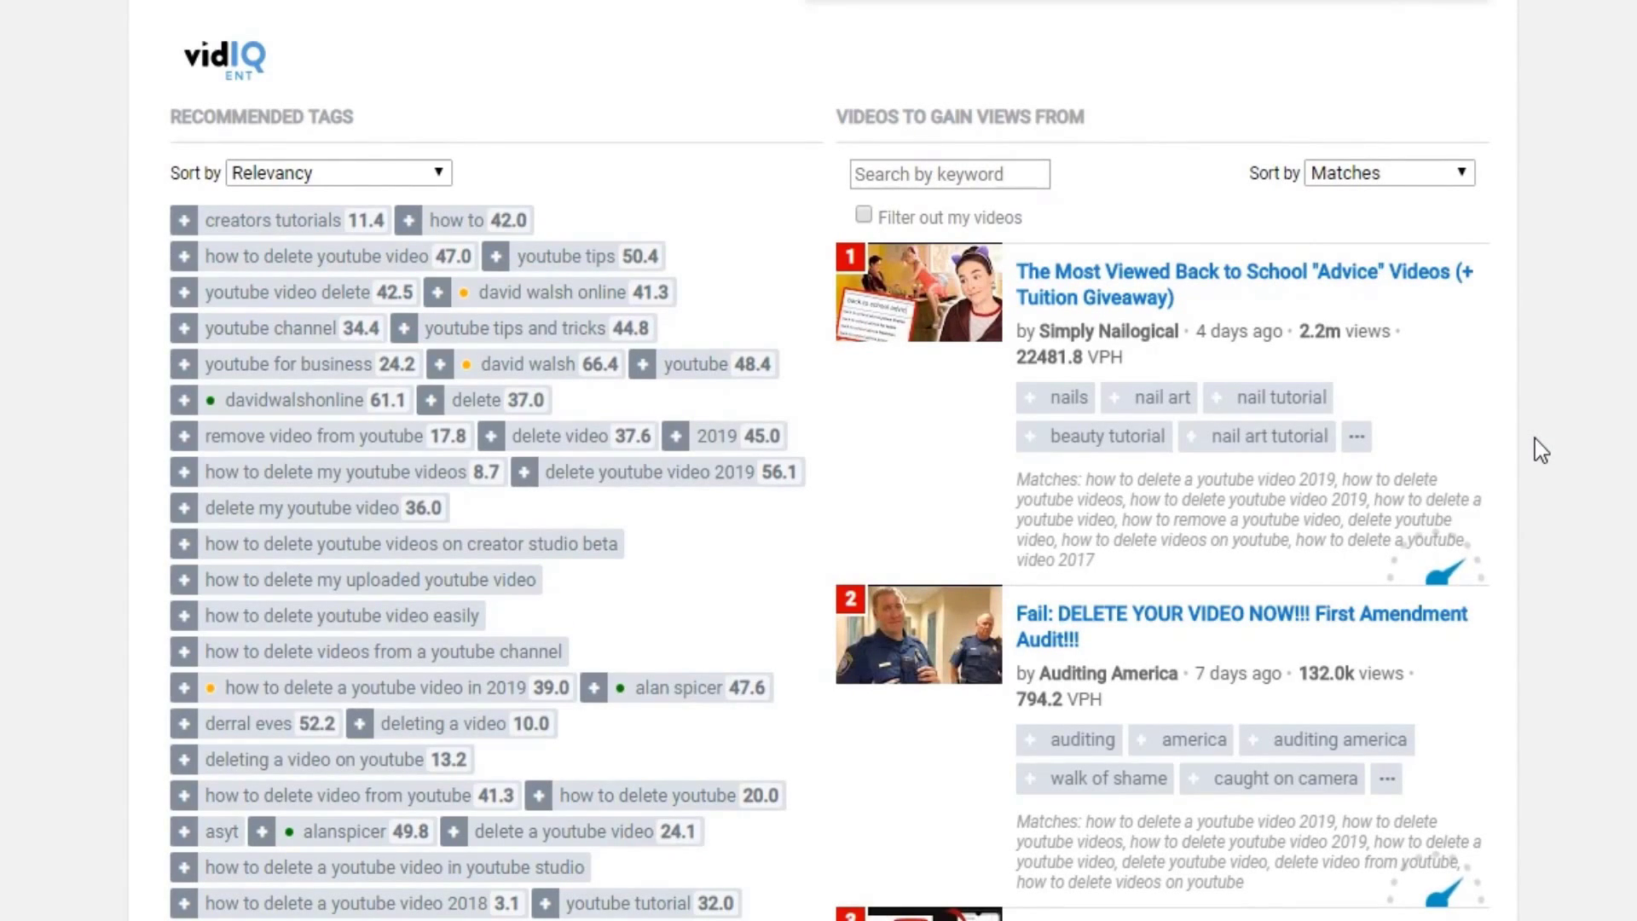
scroll(1535, 439, up, 10)
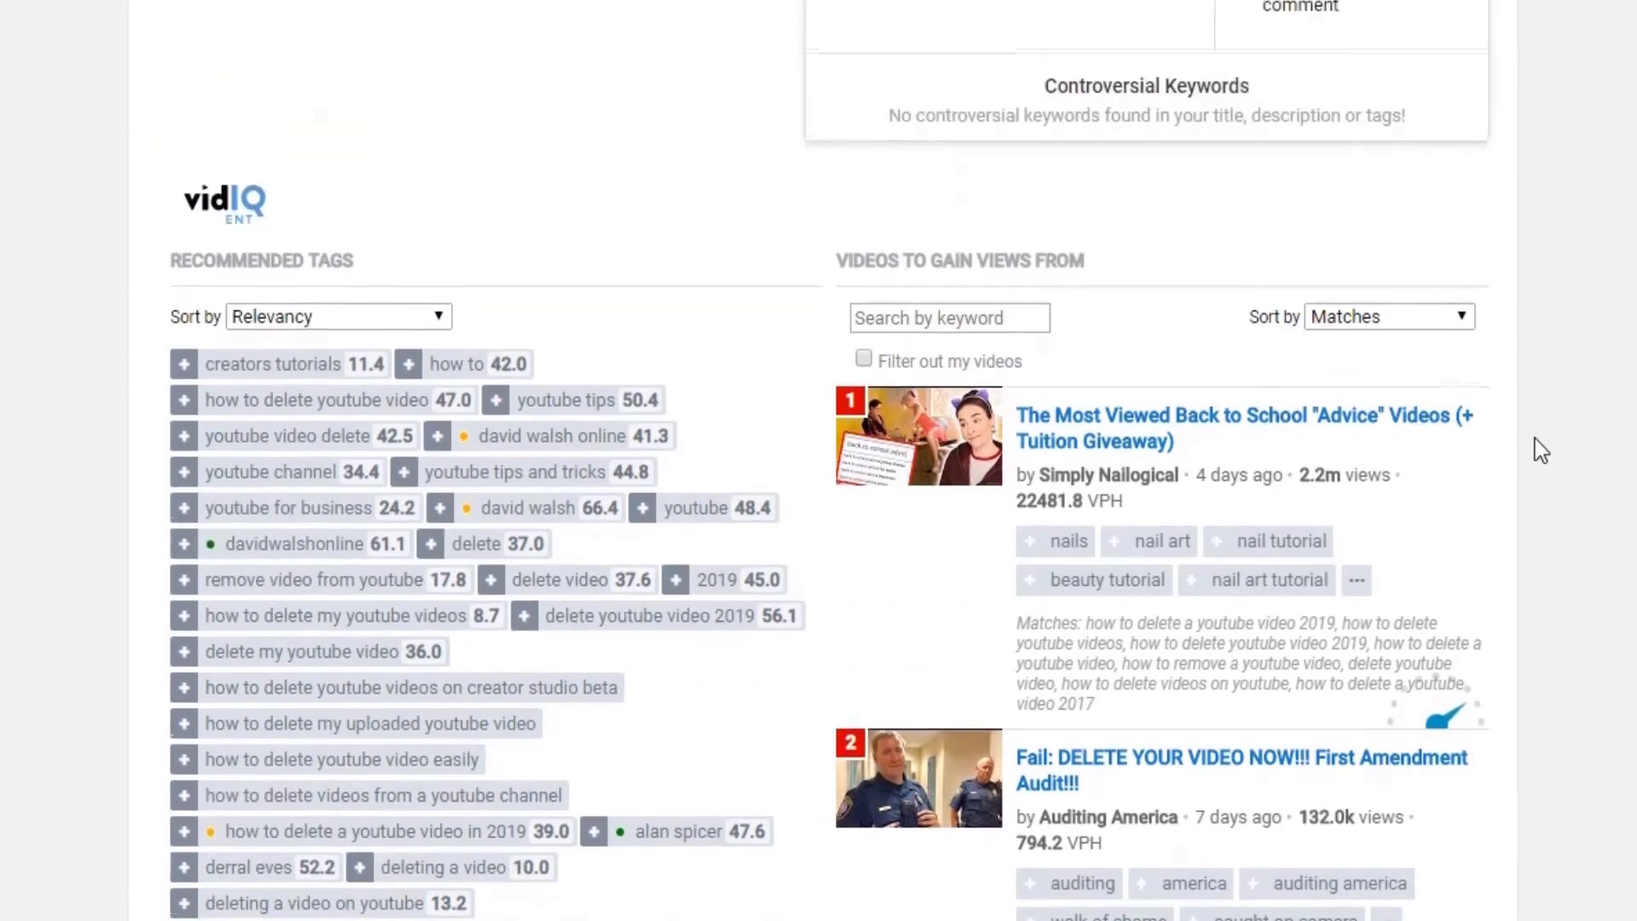
scroll(1535, 439, down, 5)
scroll(1535, 438, down, 2)
scroll(1525, 439, down, 1)
scroll(1525, 439, down, 10)
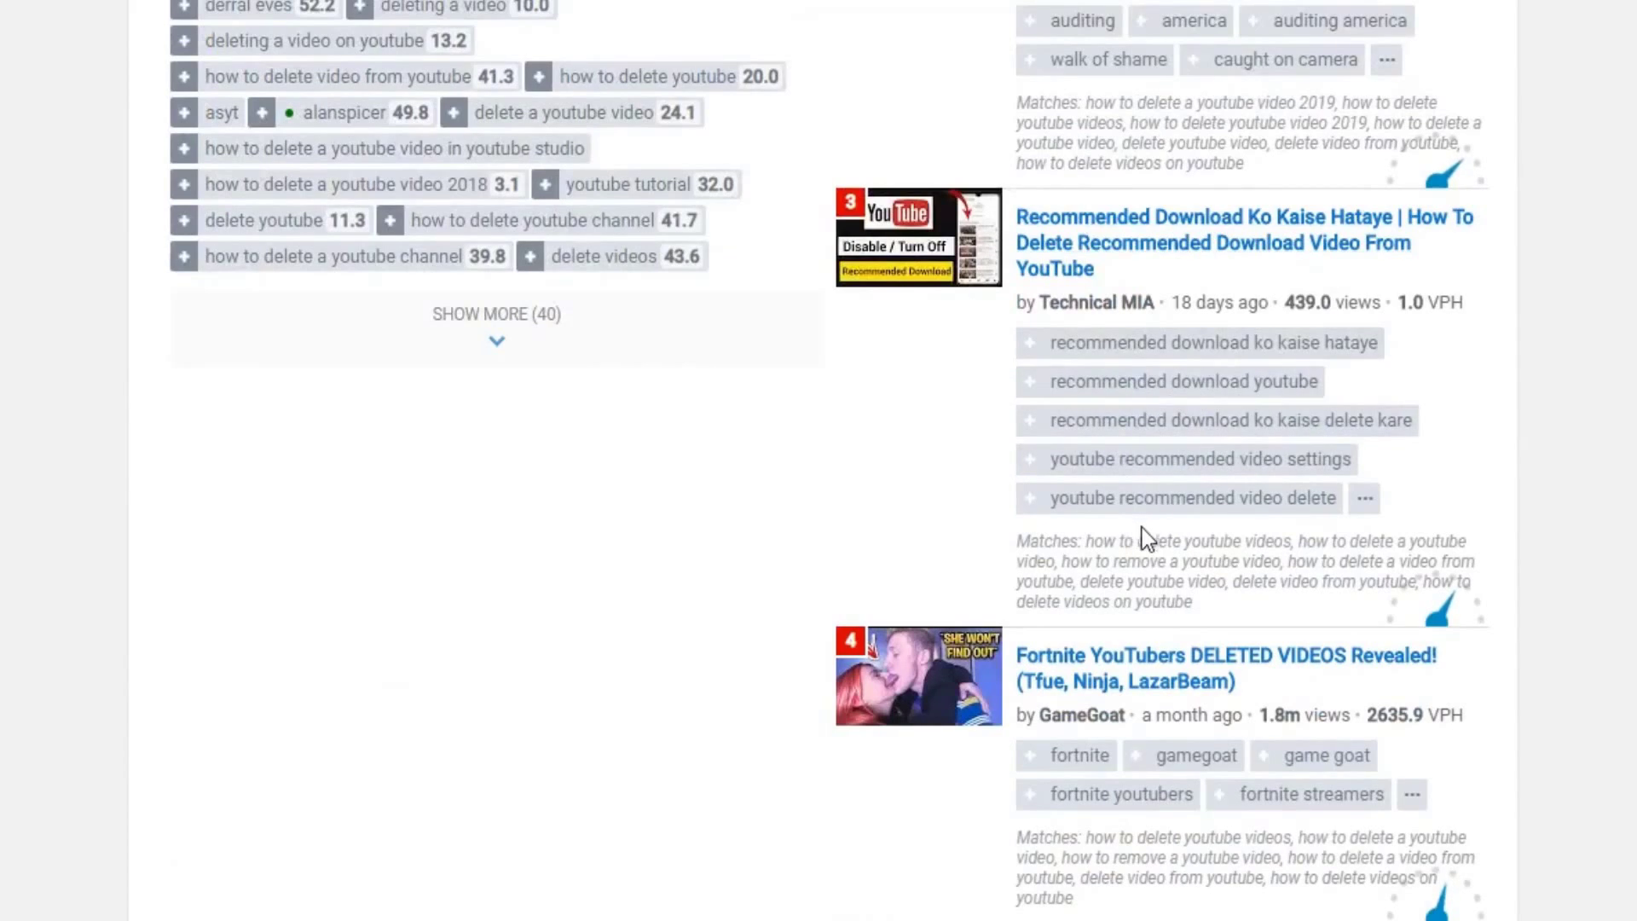
Review the best time to publish on the channel, comparing the overall chart with each weekday and ending on Tuesdays.
scroll(1143, 541, up, 15)
scroll(704, 150, up, 5)
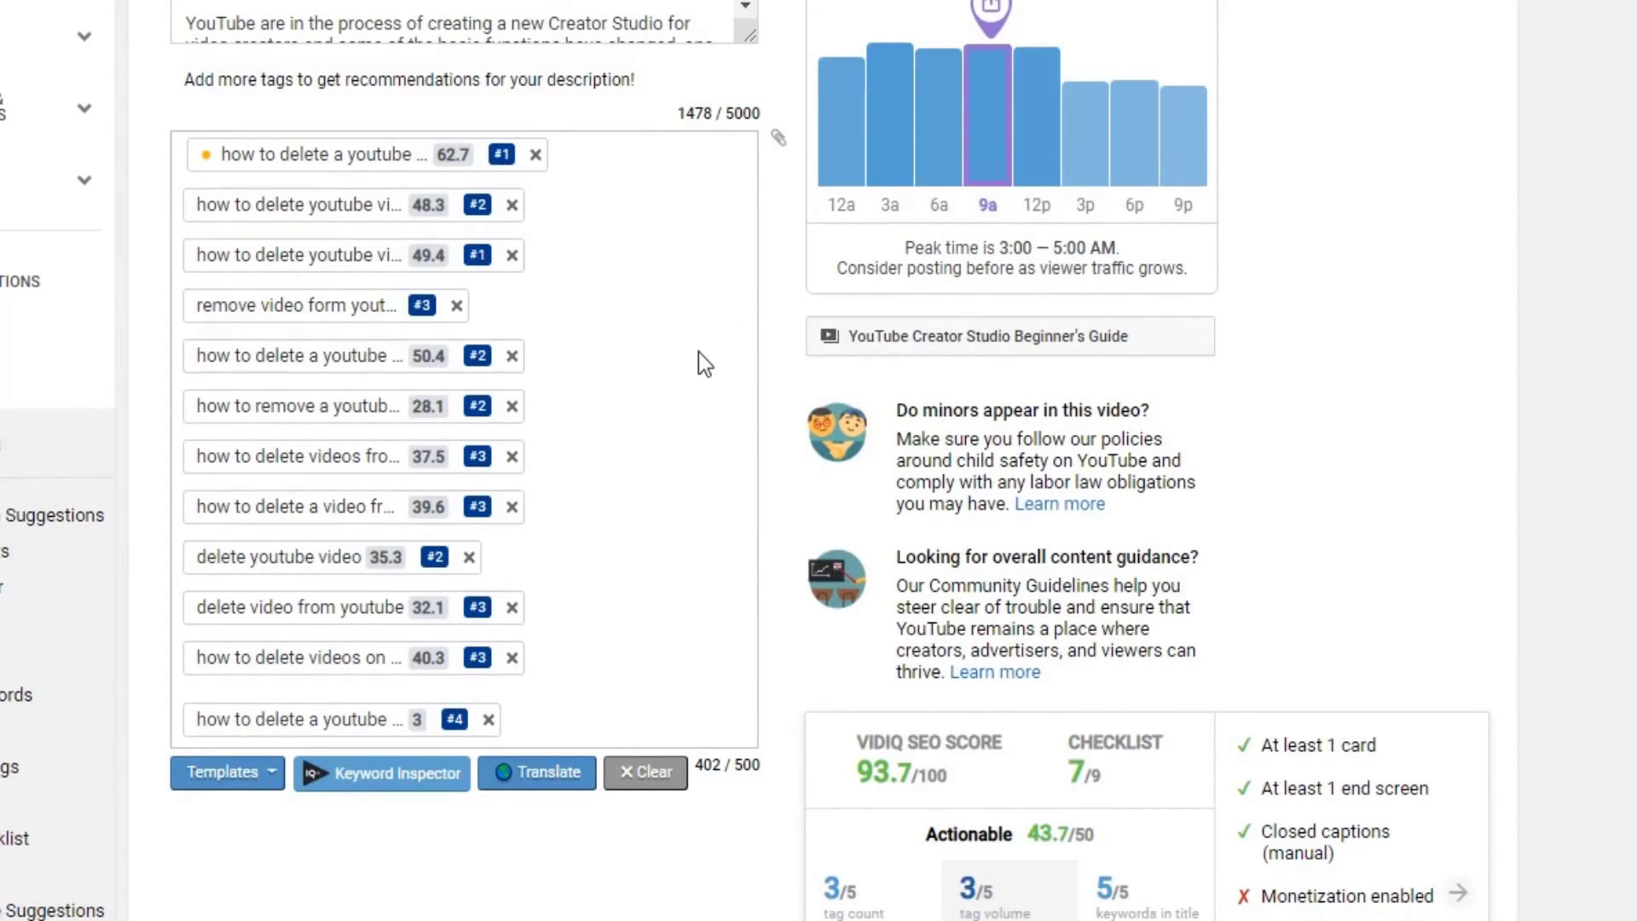
scroll(1264, 425, up, 3)
scroll(1267, 430, up, 2)
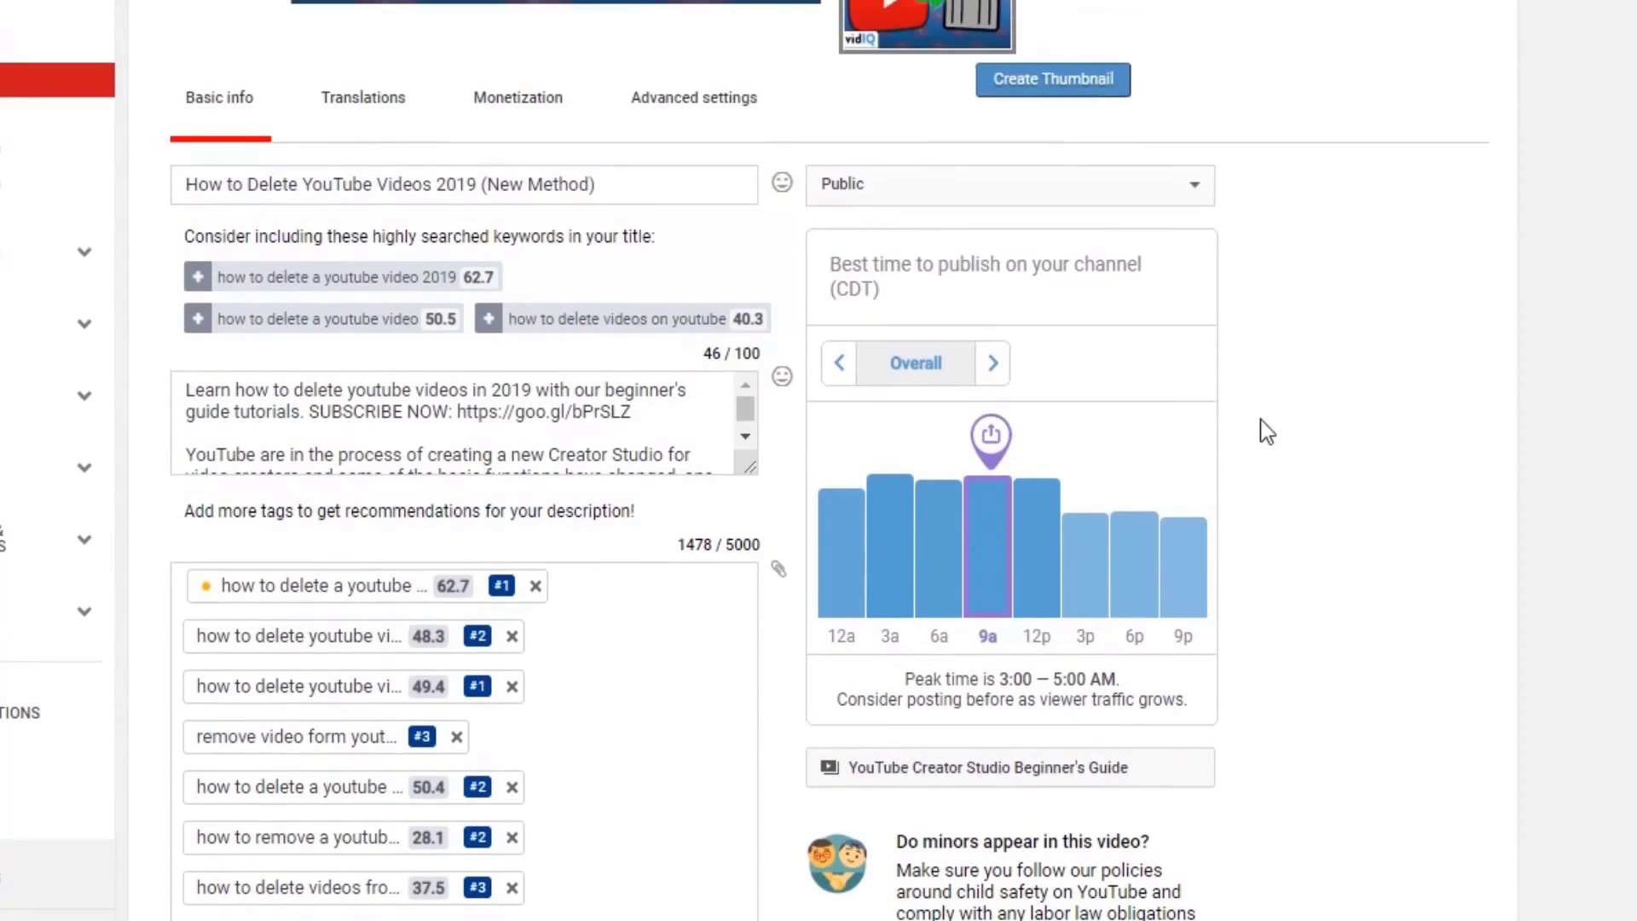
scroll(1266, 431, down, 2)
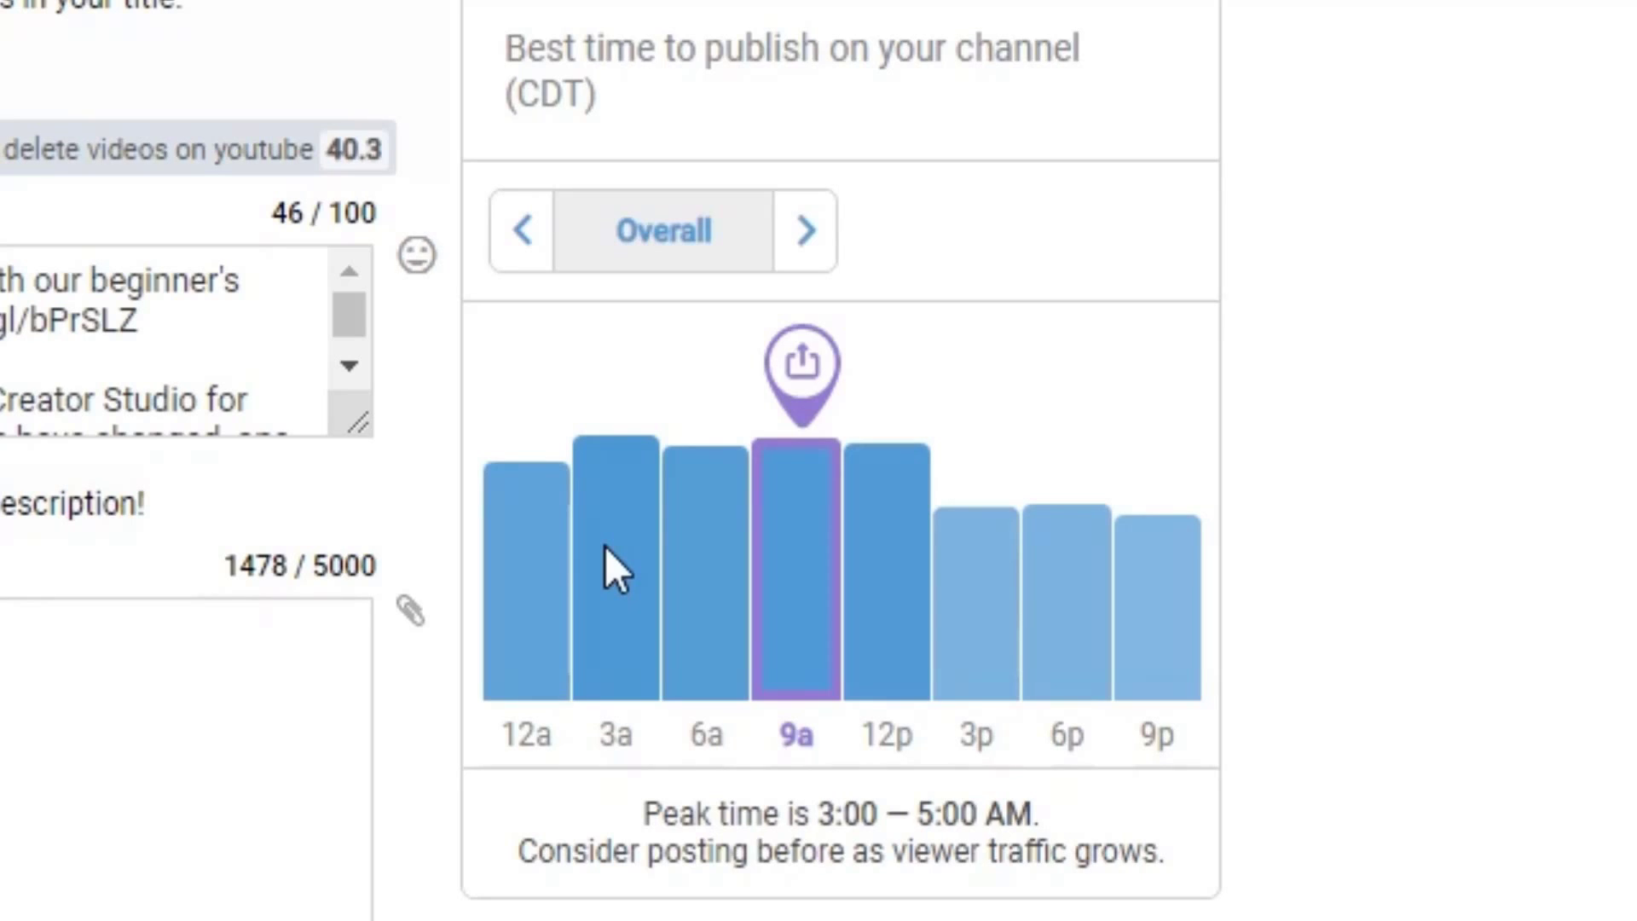
click(803, 234)
click(803, 234)
click(803, 235)
click(803, 234)
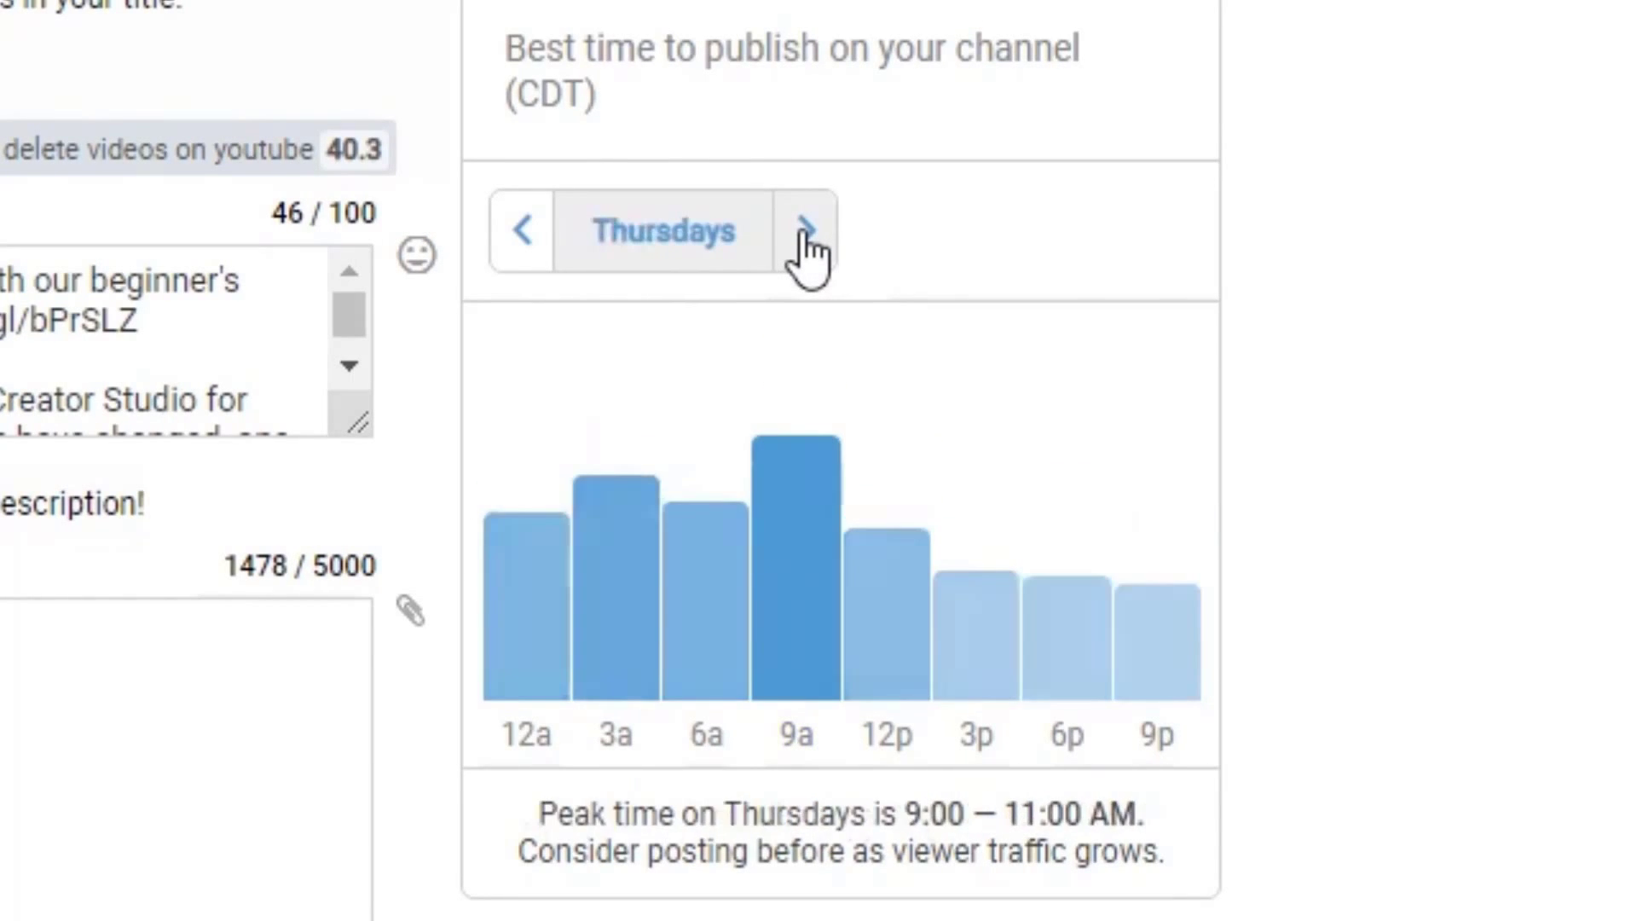
click(803, 234)
click(803, 233)
click(803, 234)
click(803, 234)
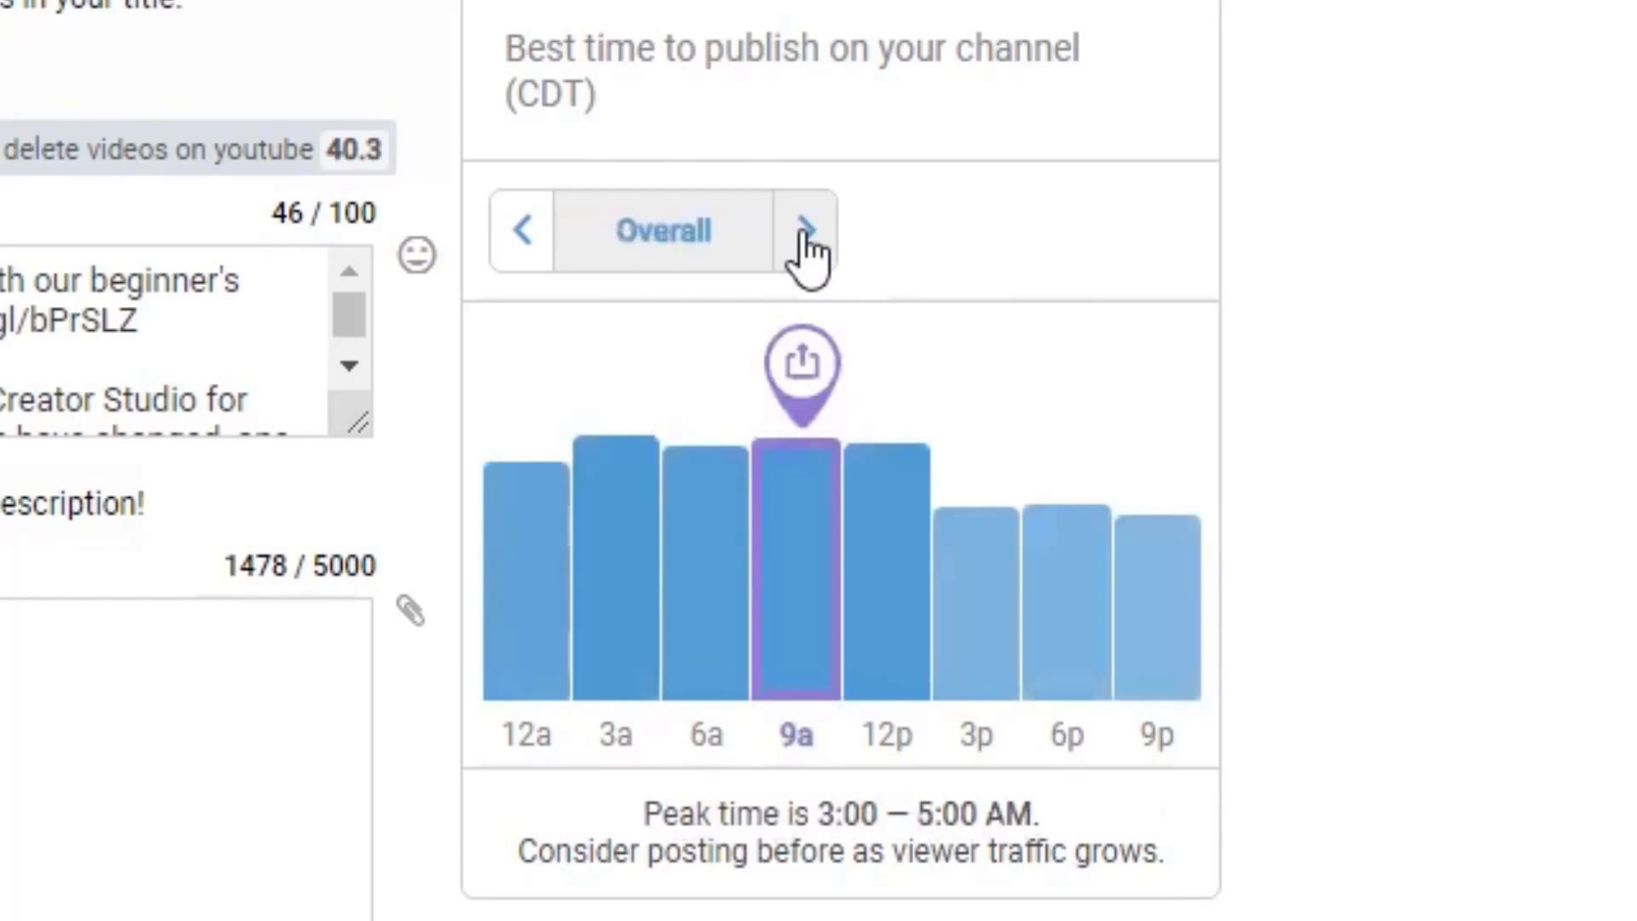
click(803, 233)
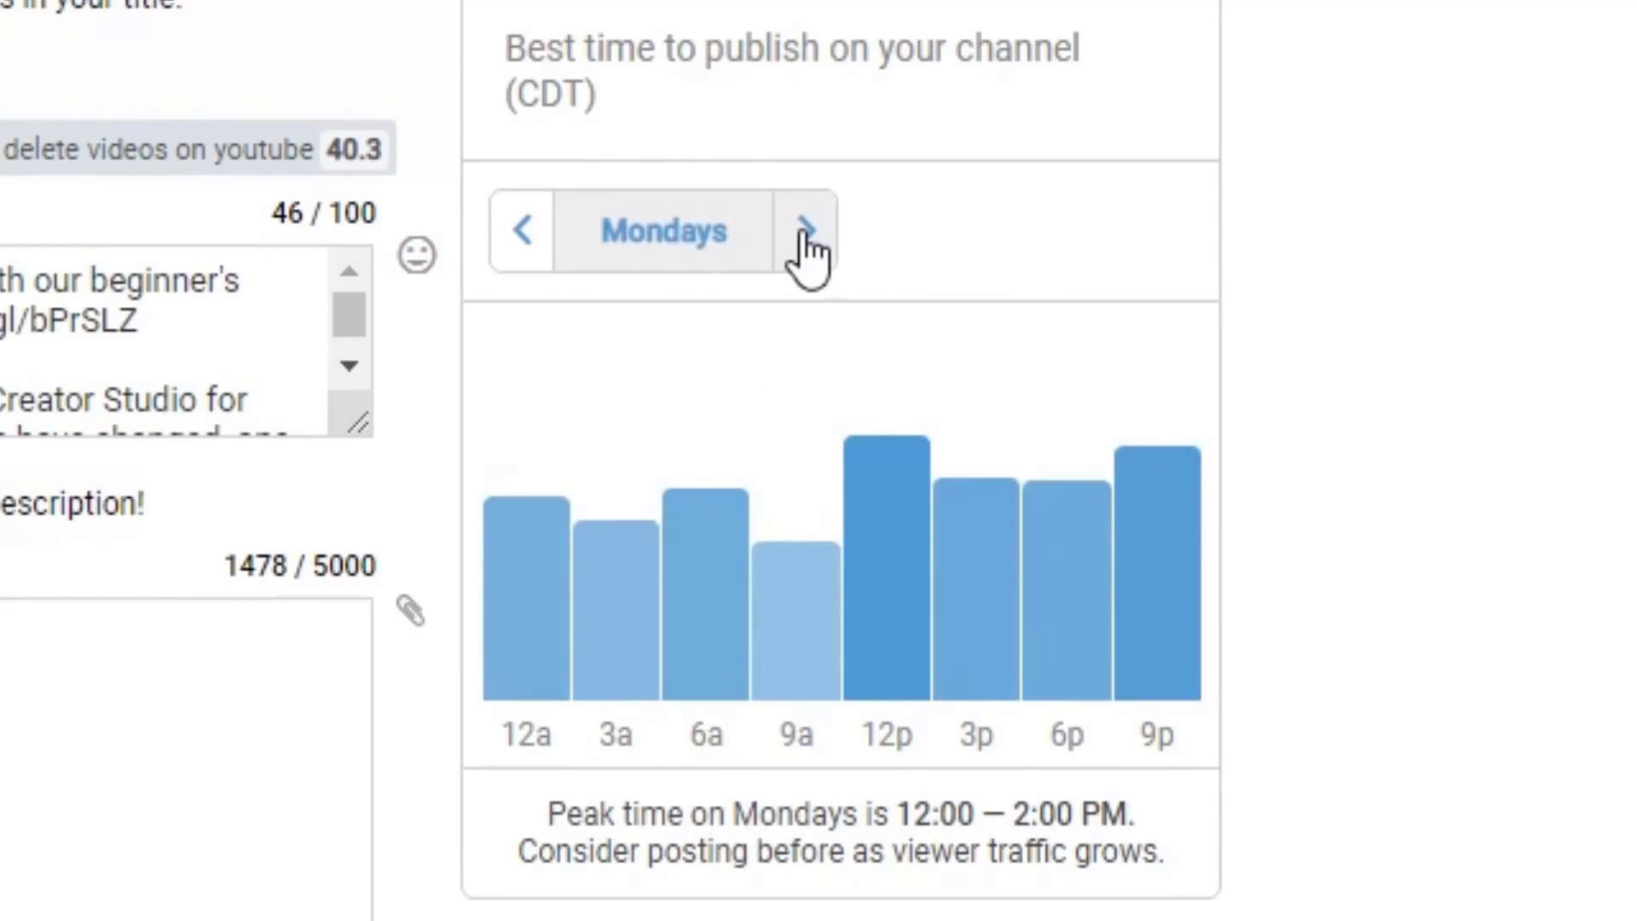
click(803, 234)
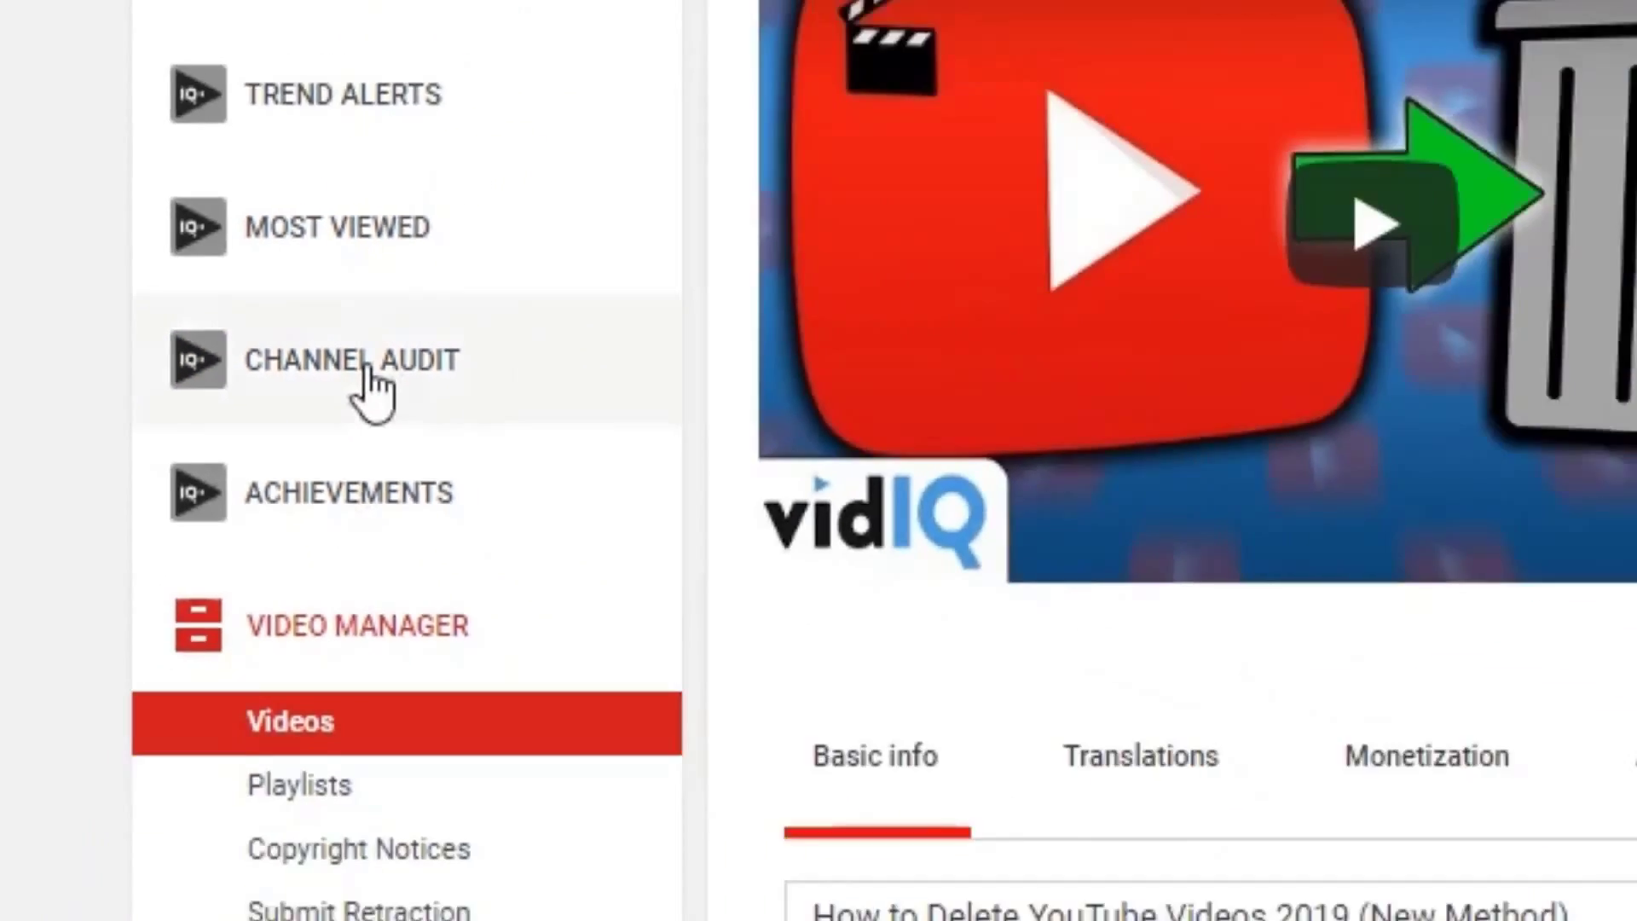
Open the Channel Audit and review the Content to Double Down On for the 30-day time frame.
click(450, 389)
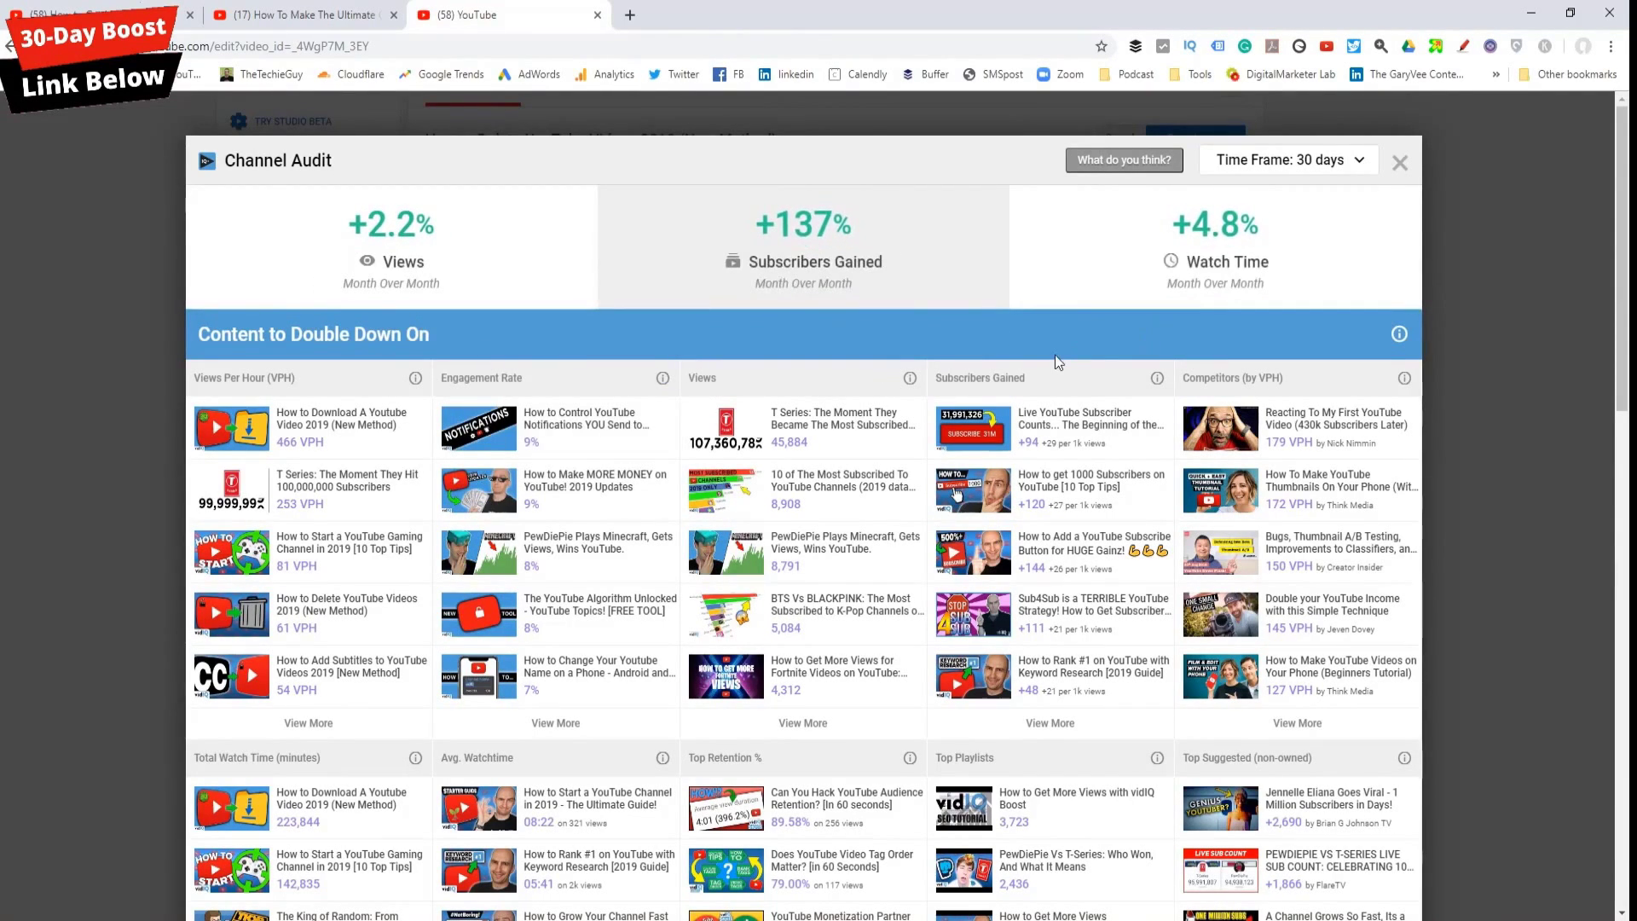
drag(290, 334, 439, 332)
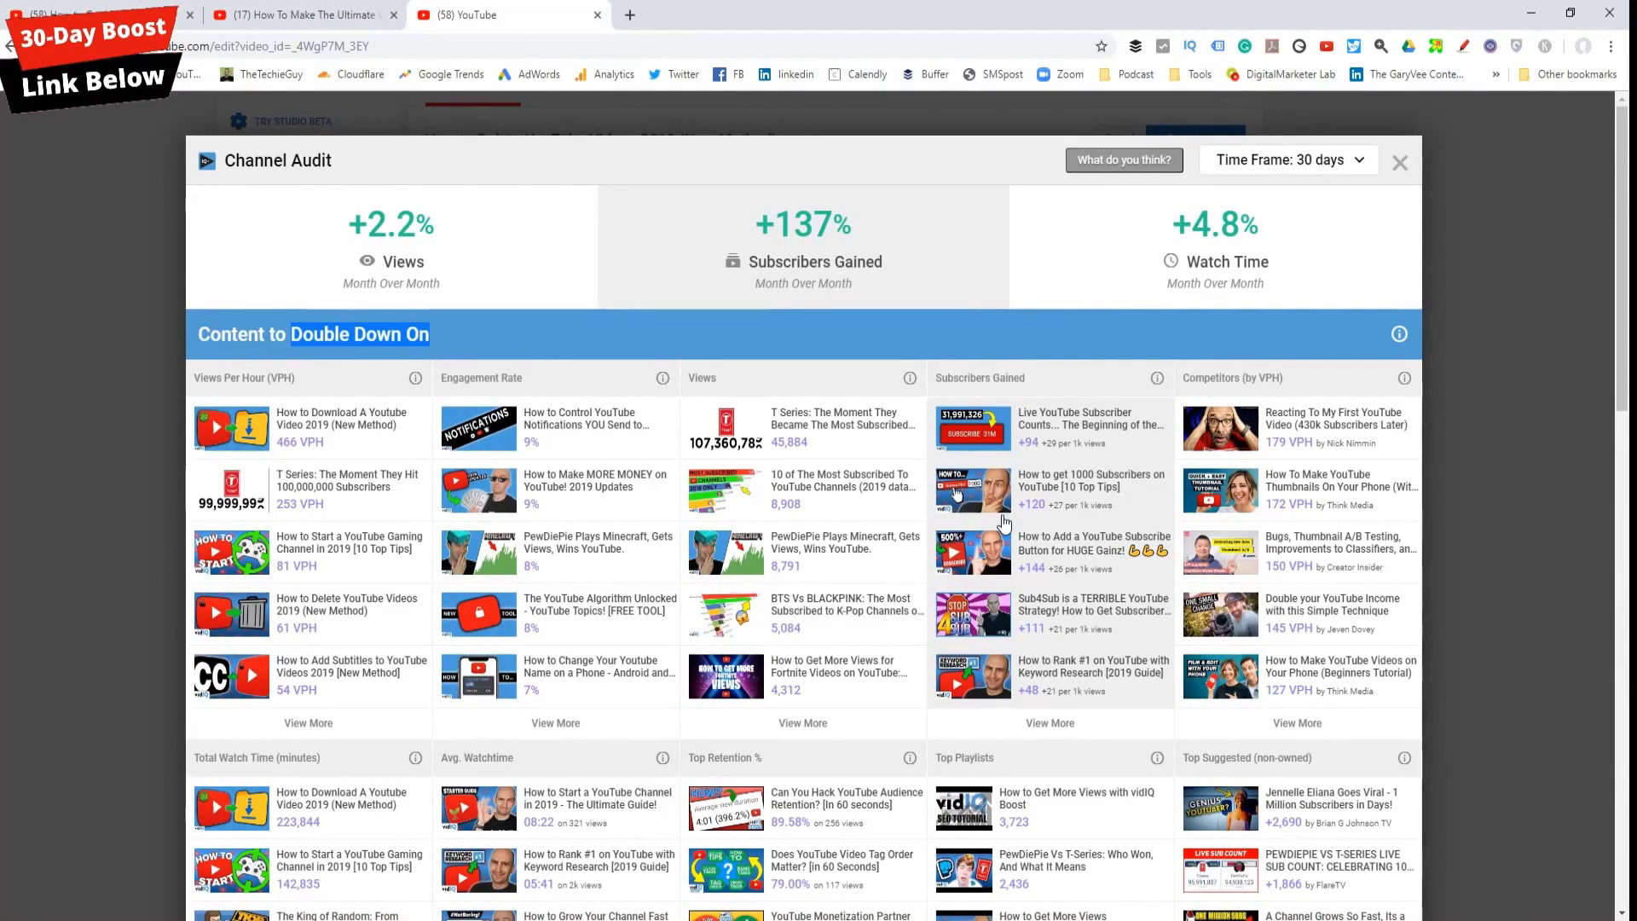
scroll(265, 594, down, 2)
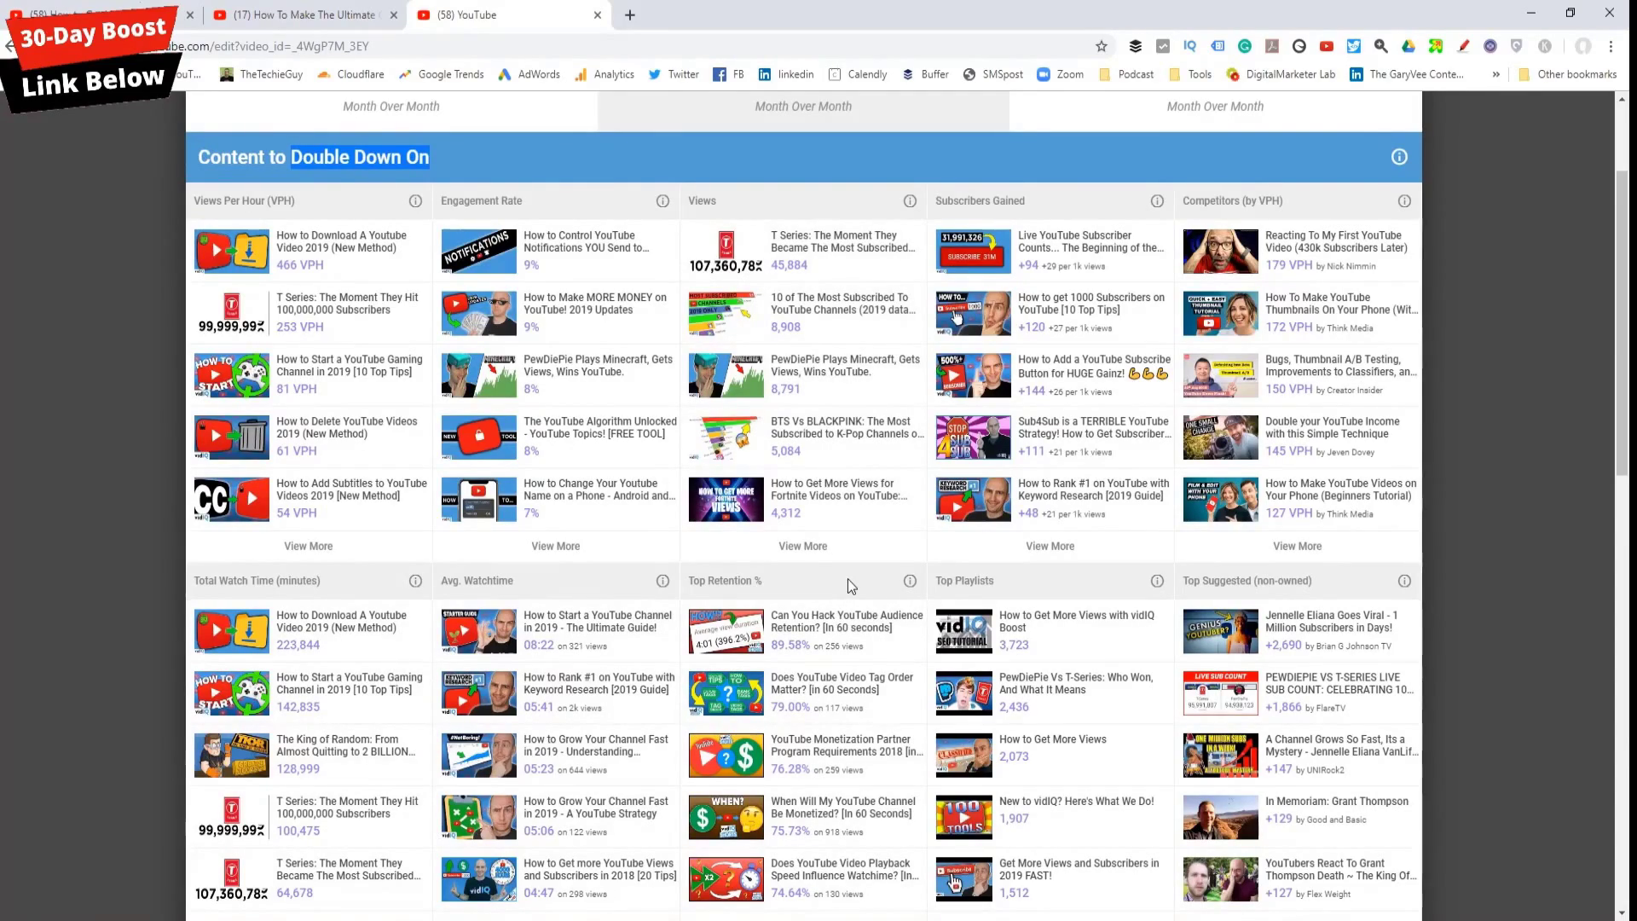
scroll(848, 585, down, 3)
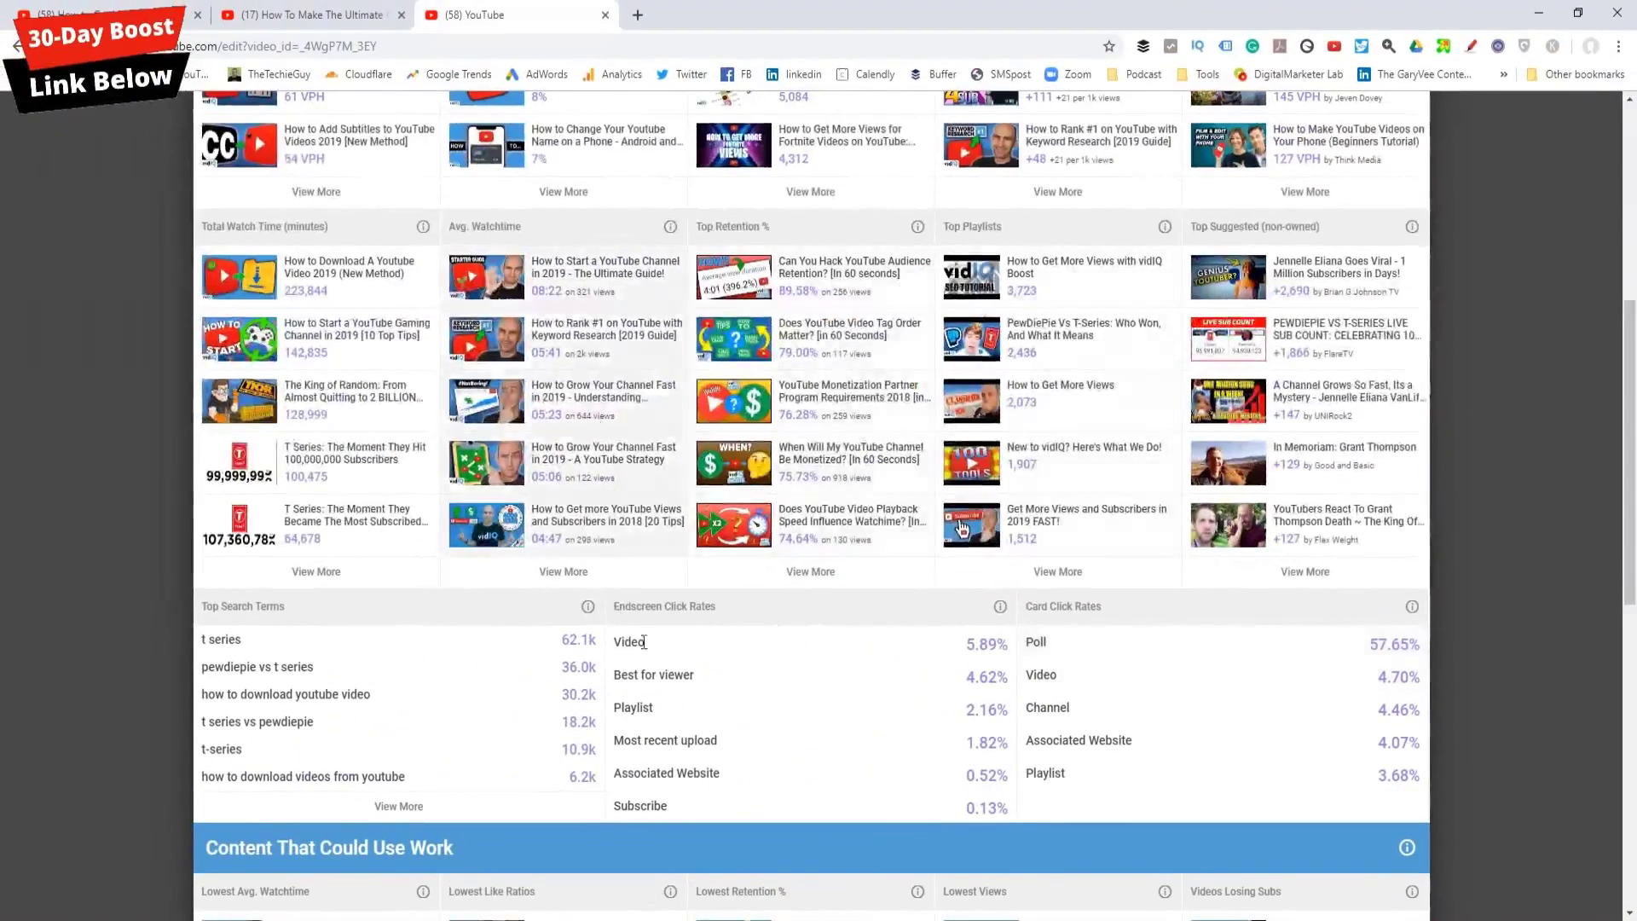
scroll(1066, 339, up, 3)
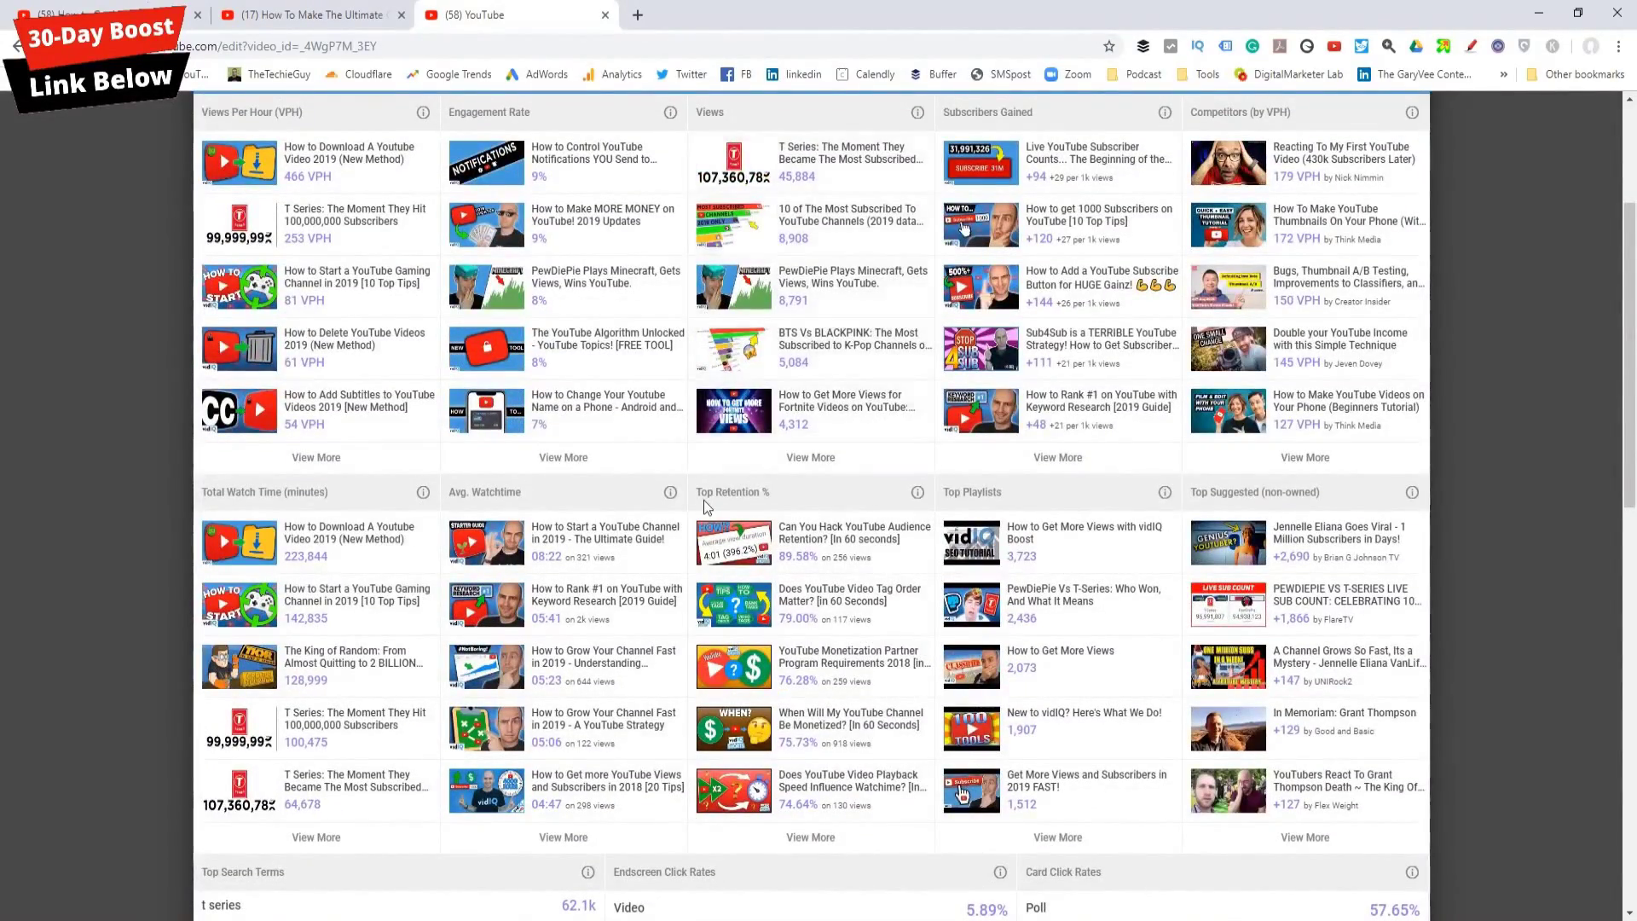
Examine Content That Could Use Work in the audit and compare it with the best-performing videos, search terms and click rates.
scroll(704, 500, down, 7)
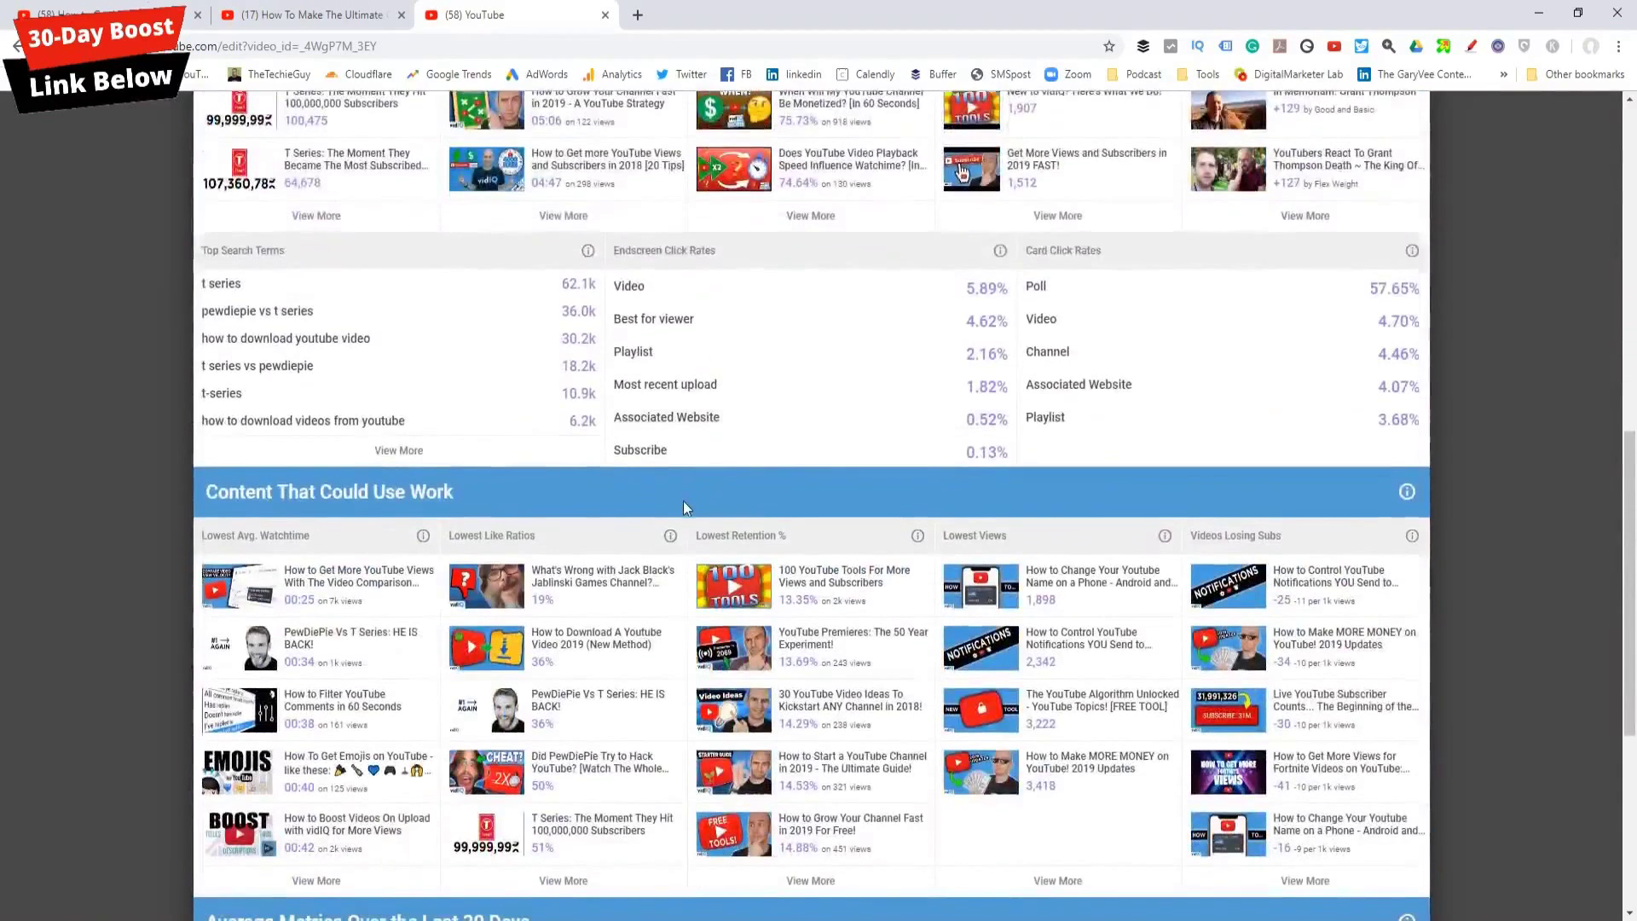
scroll(683, 500, down, 1)
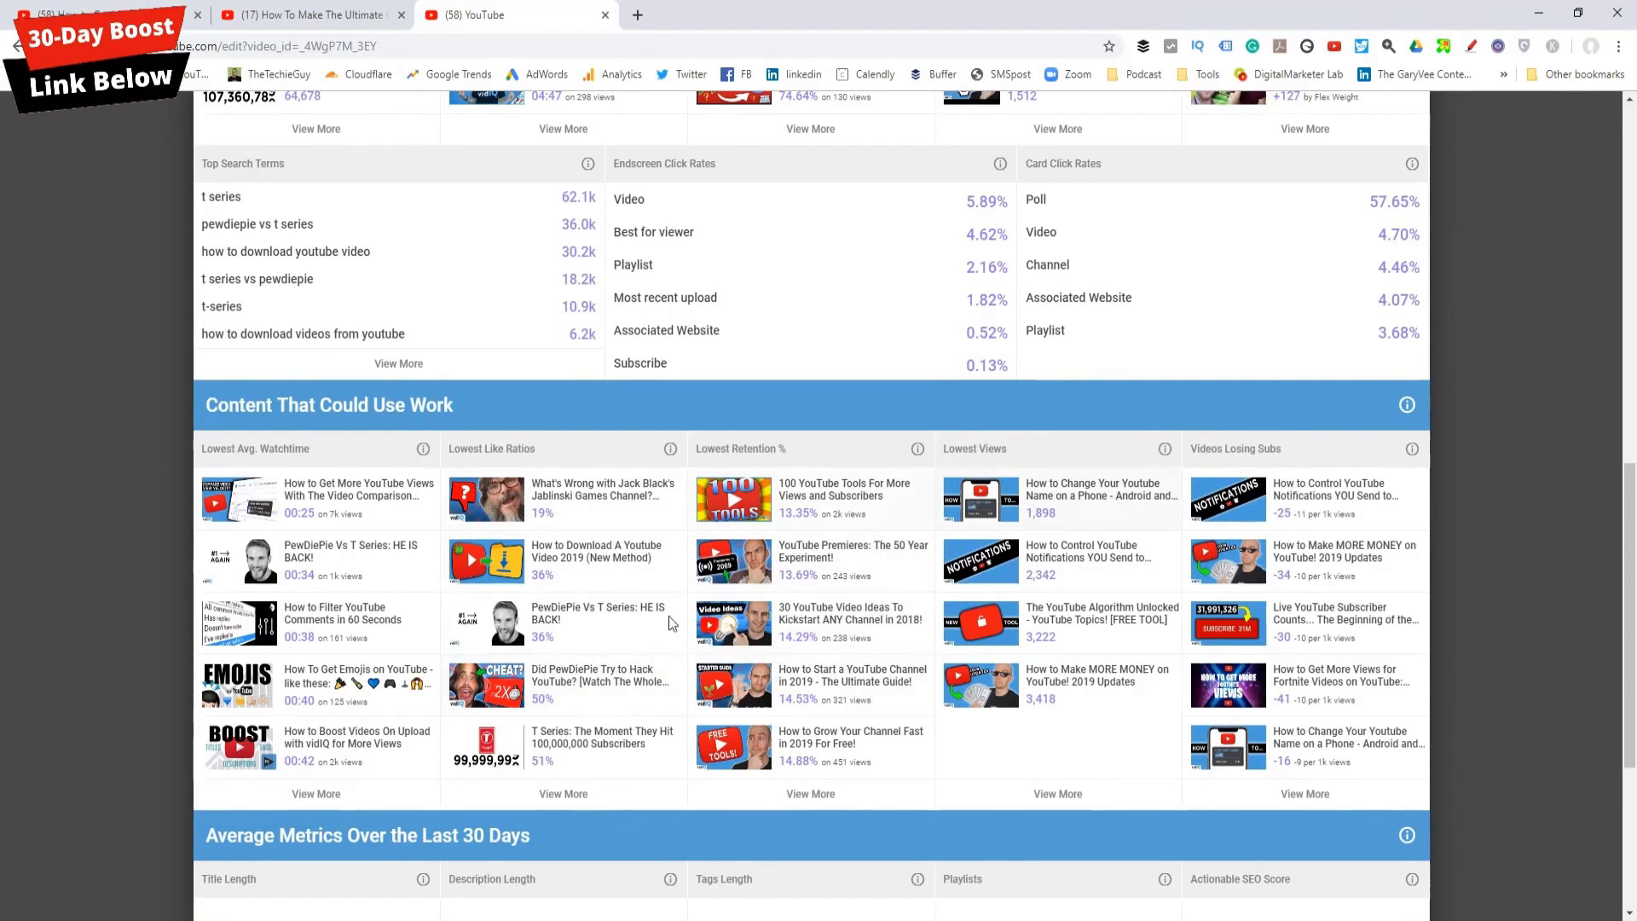
scroll(680, 667, up, 6)
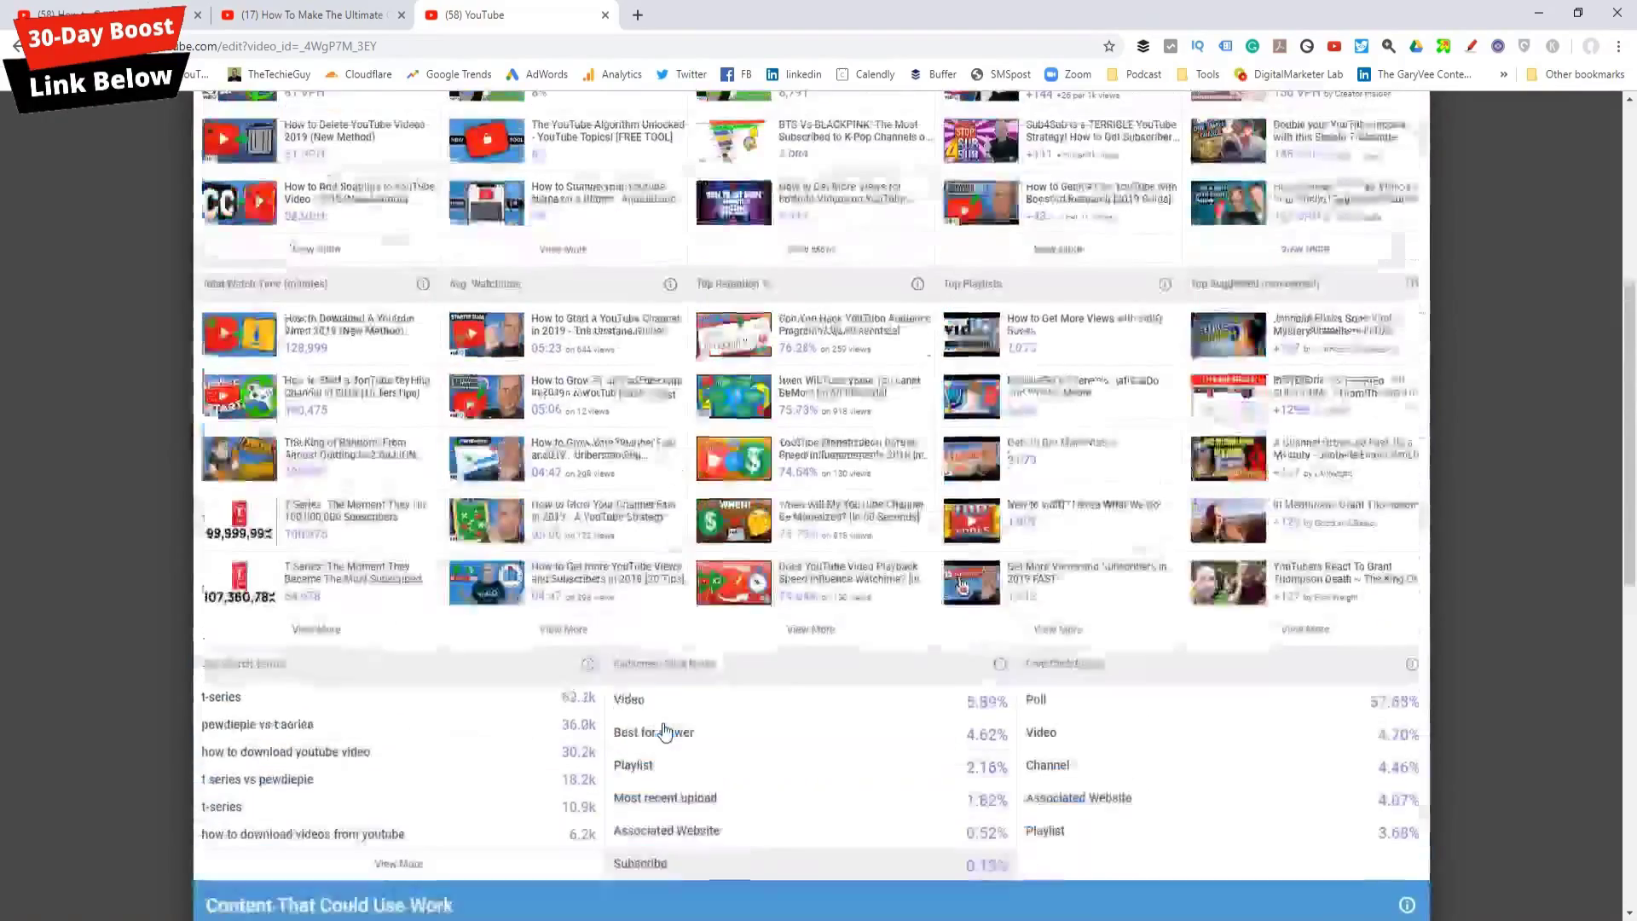
scroll(687, 492, down, 1)
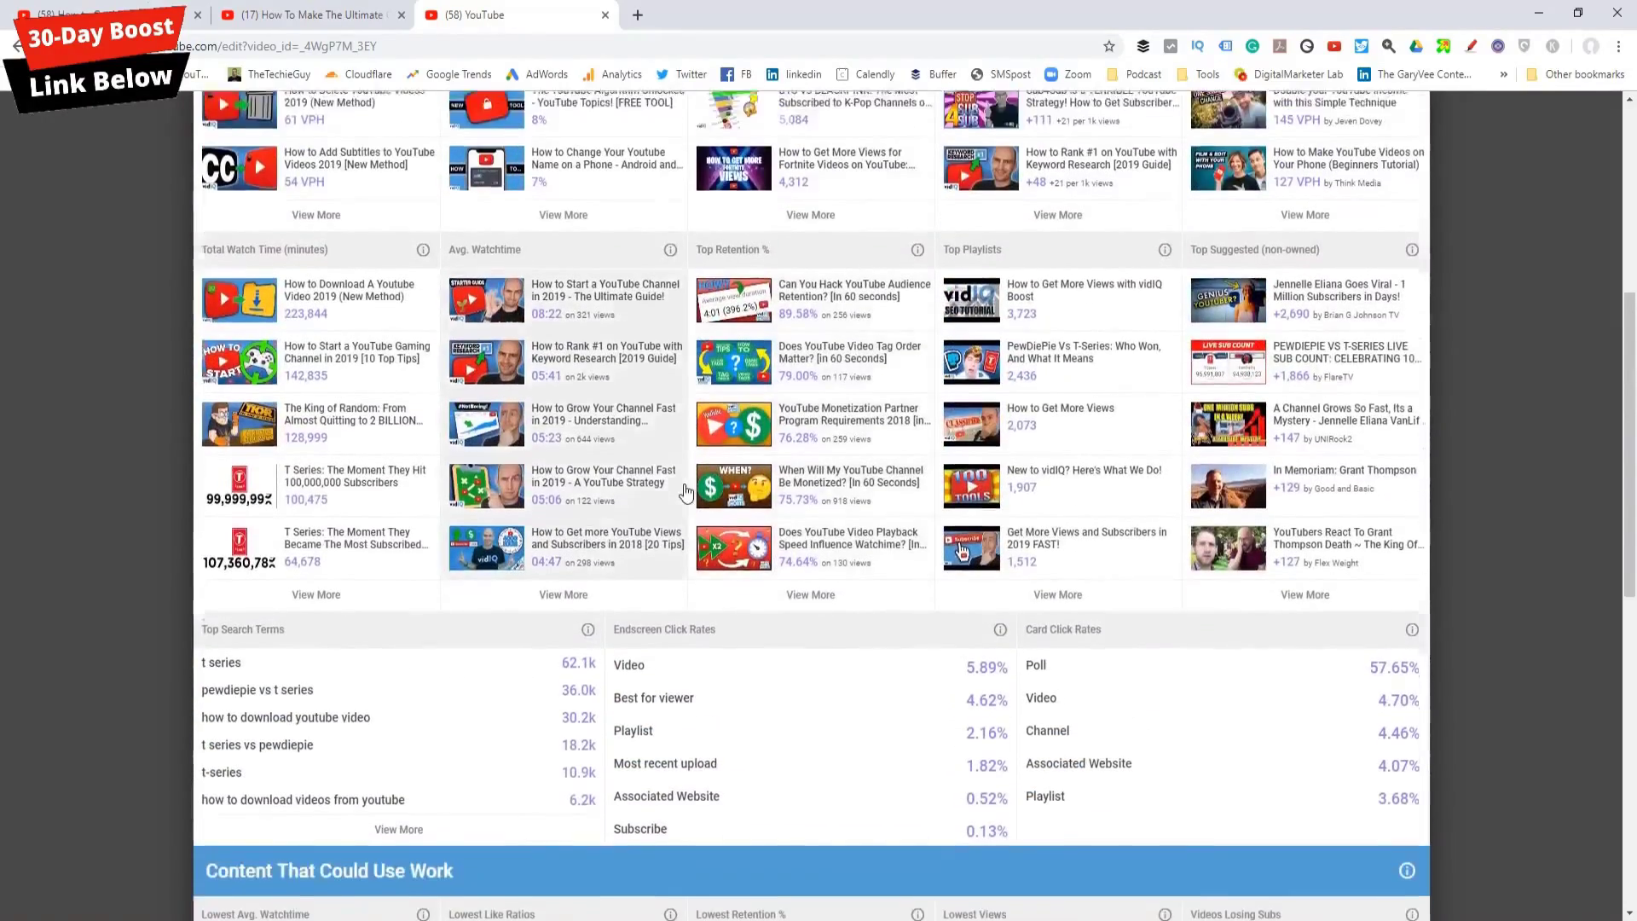
scroll(687, 492, down, 2)
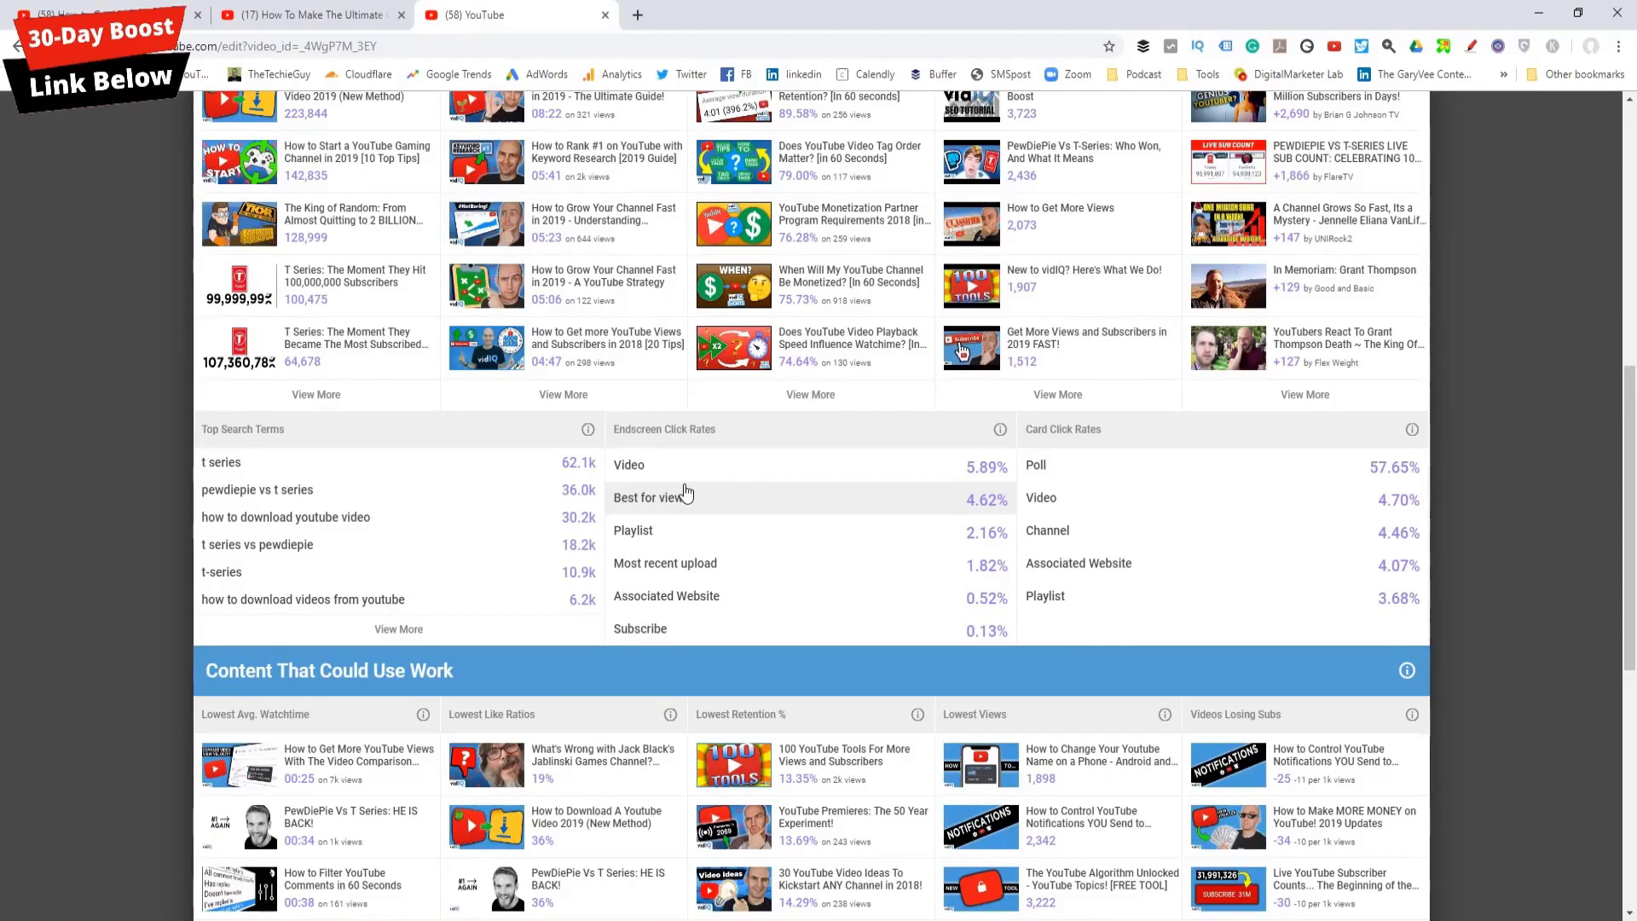
scroll(673, 512, down, 1)
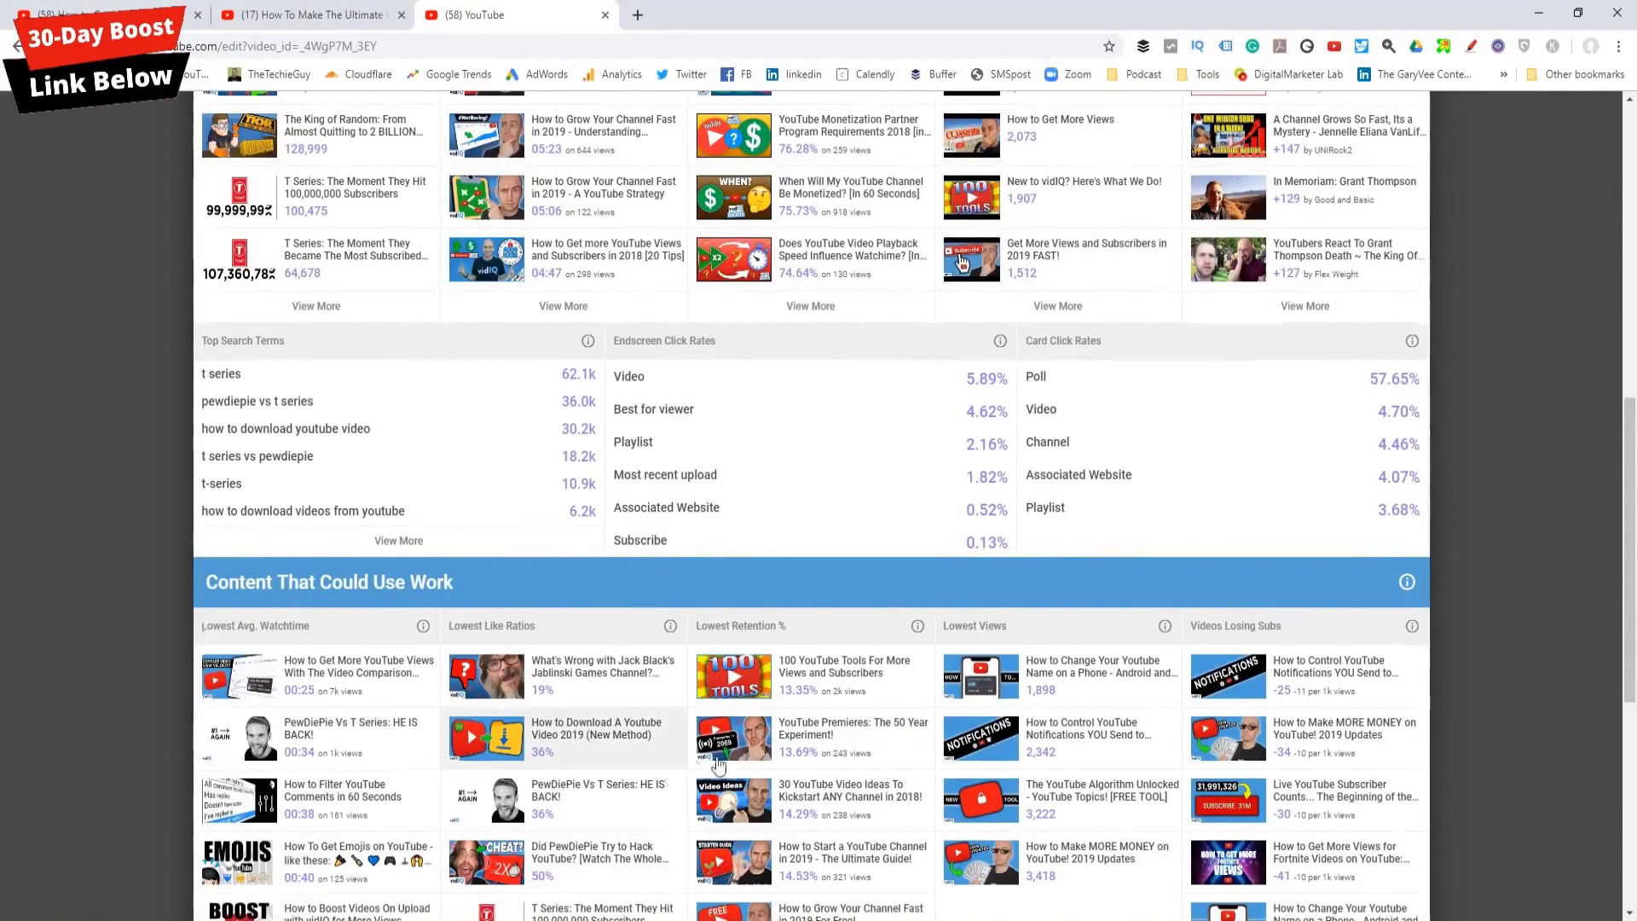
scroll(746, 751, up, 6)
scroll(754, 756, up, 1)
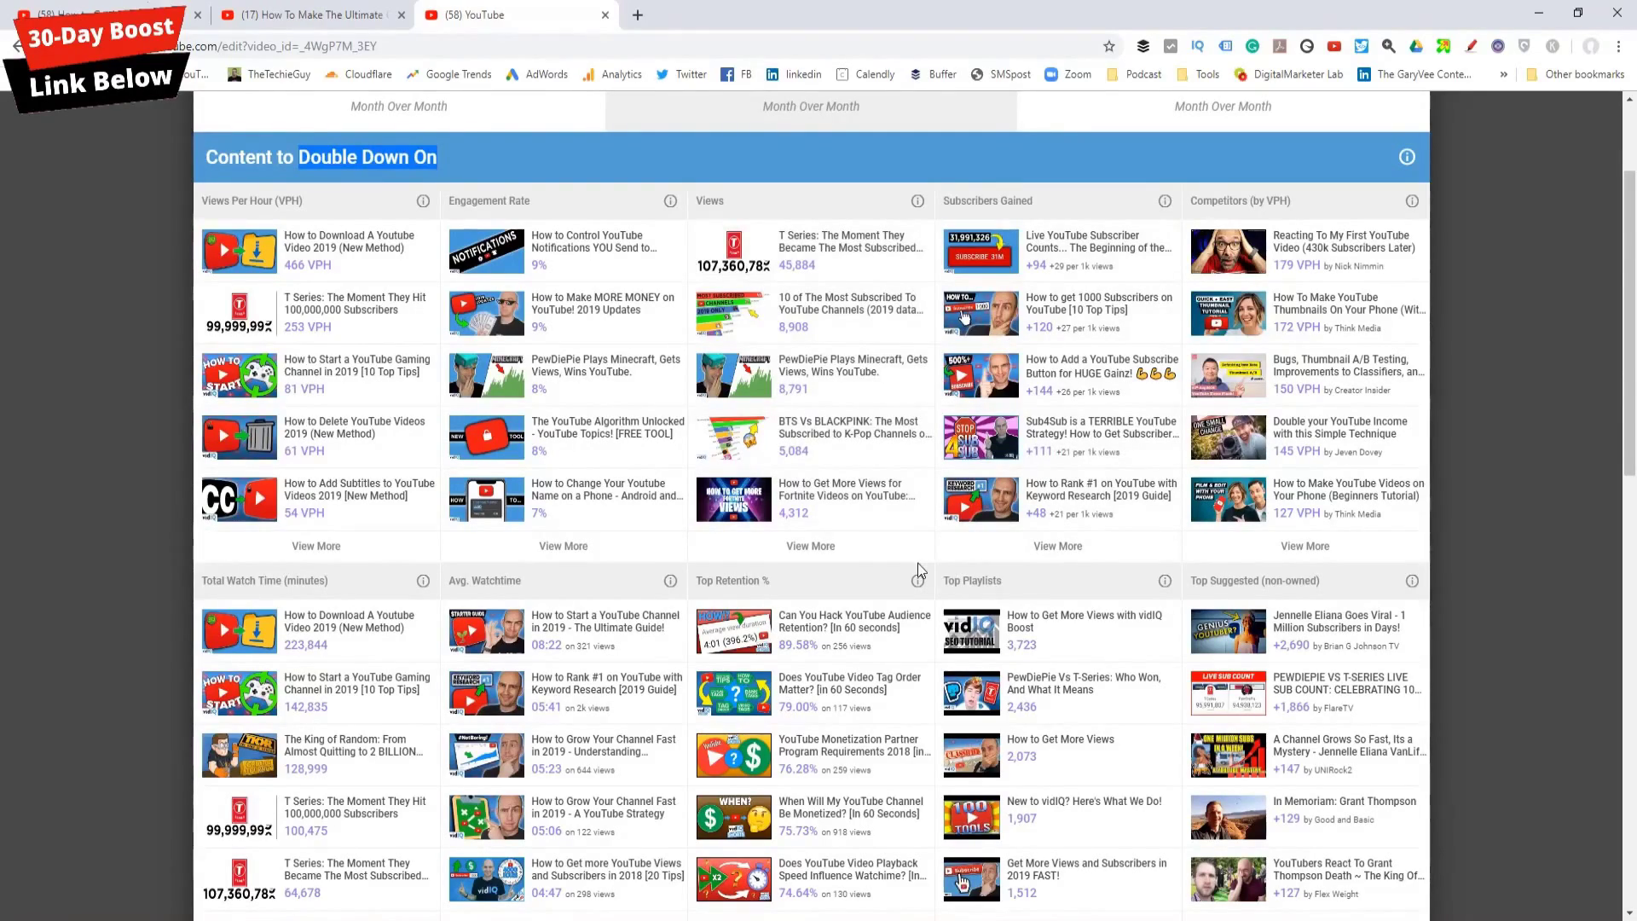
scroll(919, 569, down, 7)
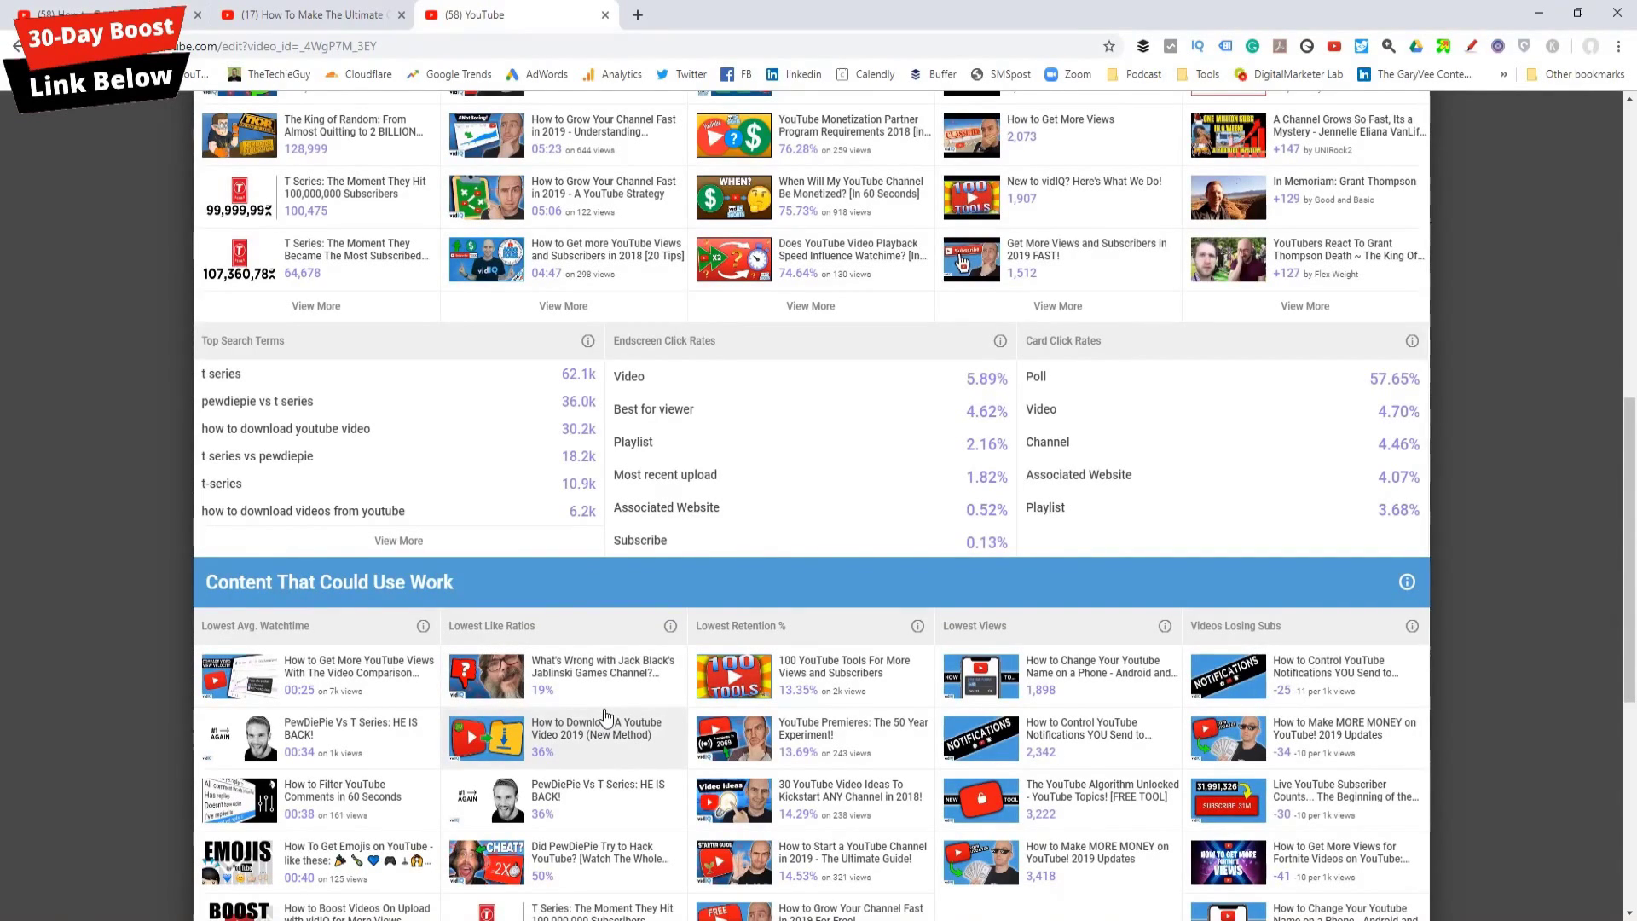
Review the audit's Average Metrics Over the Last 30 Days and Items to Improve Upon, and close the Channel Audit.
scroll(614, 712, down, 6)
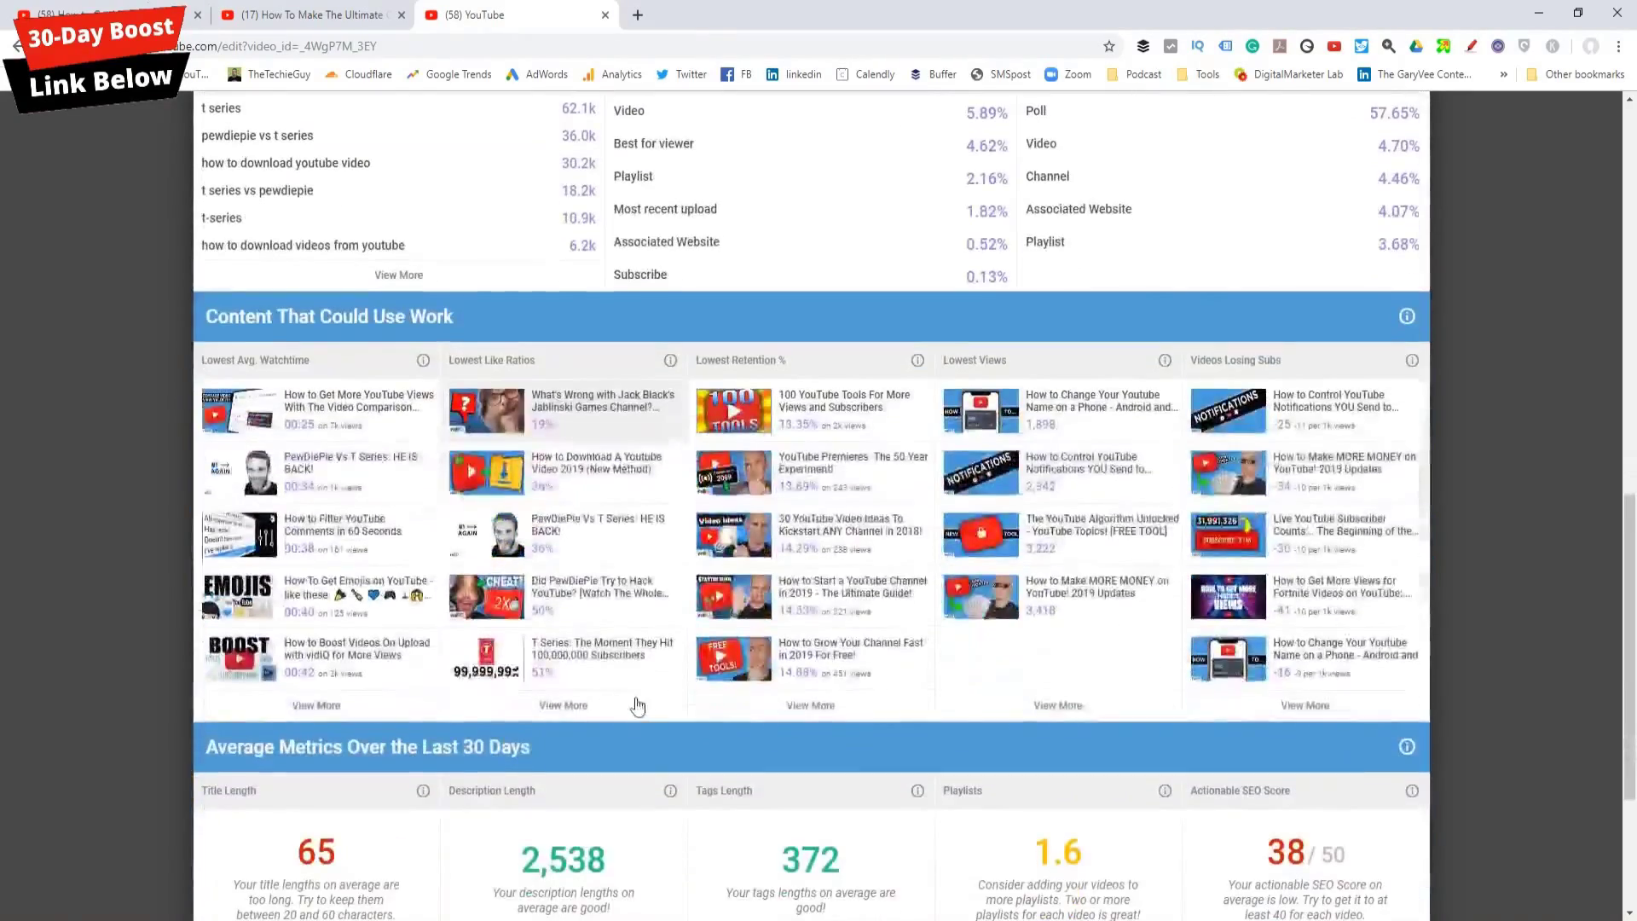
scroll(637, 704, down, 1)
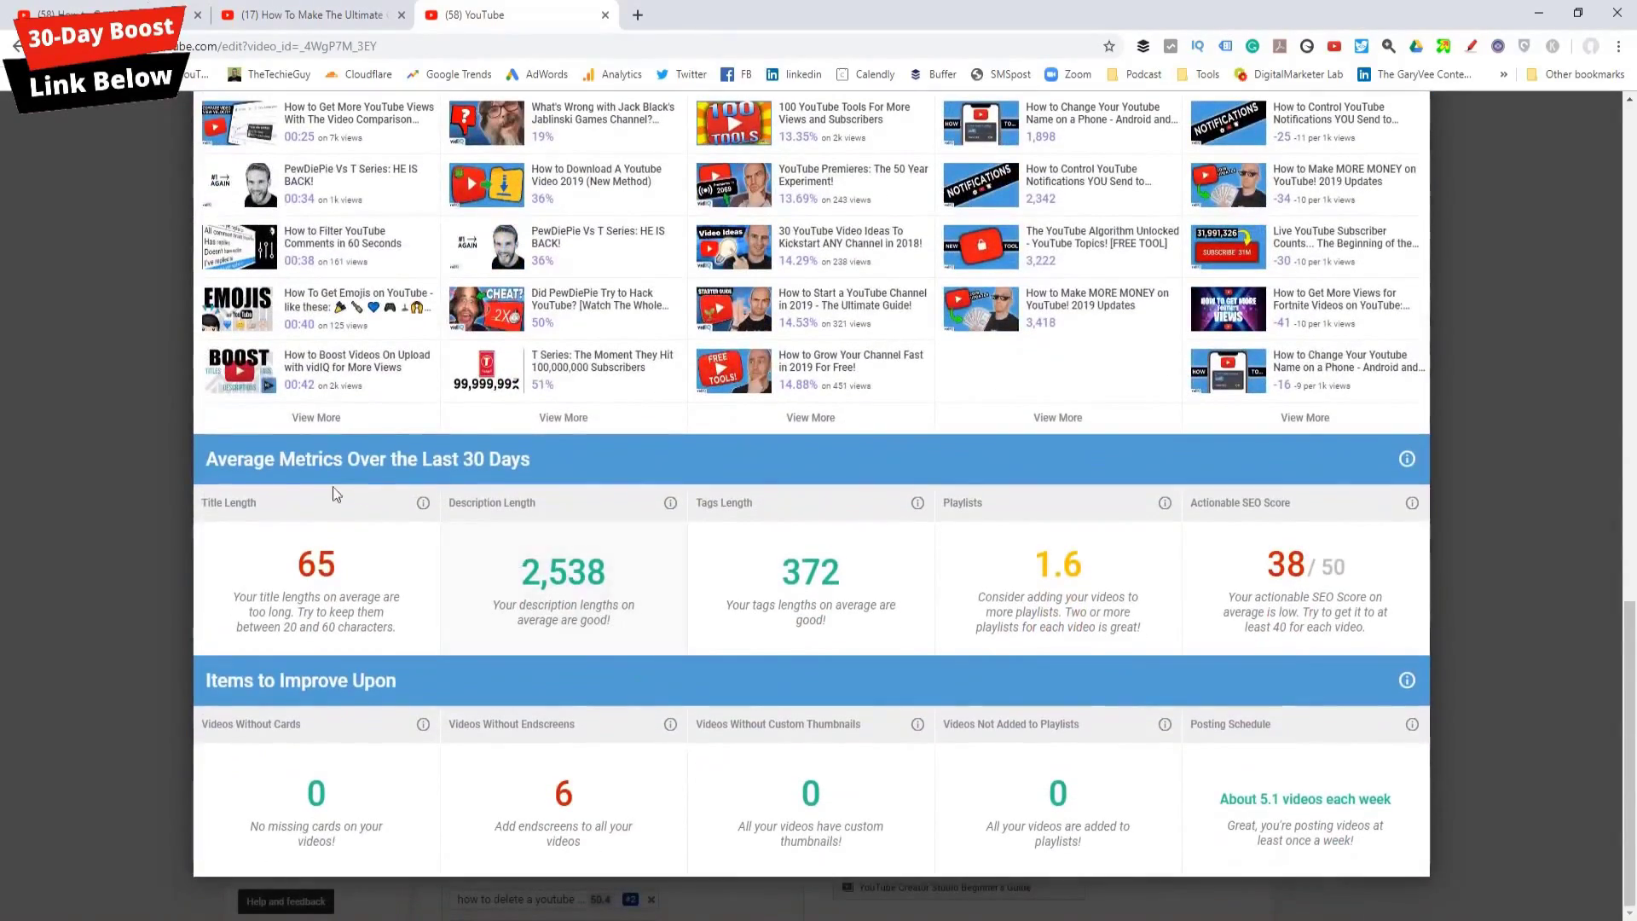
mouse_move(423, 502)
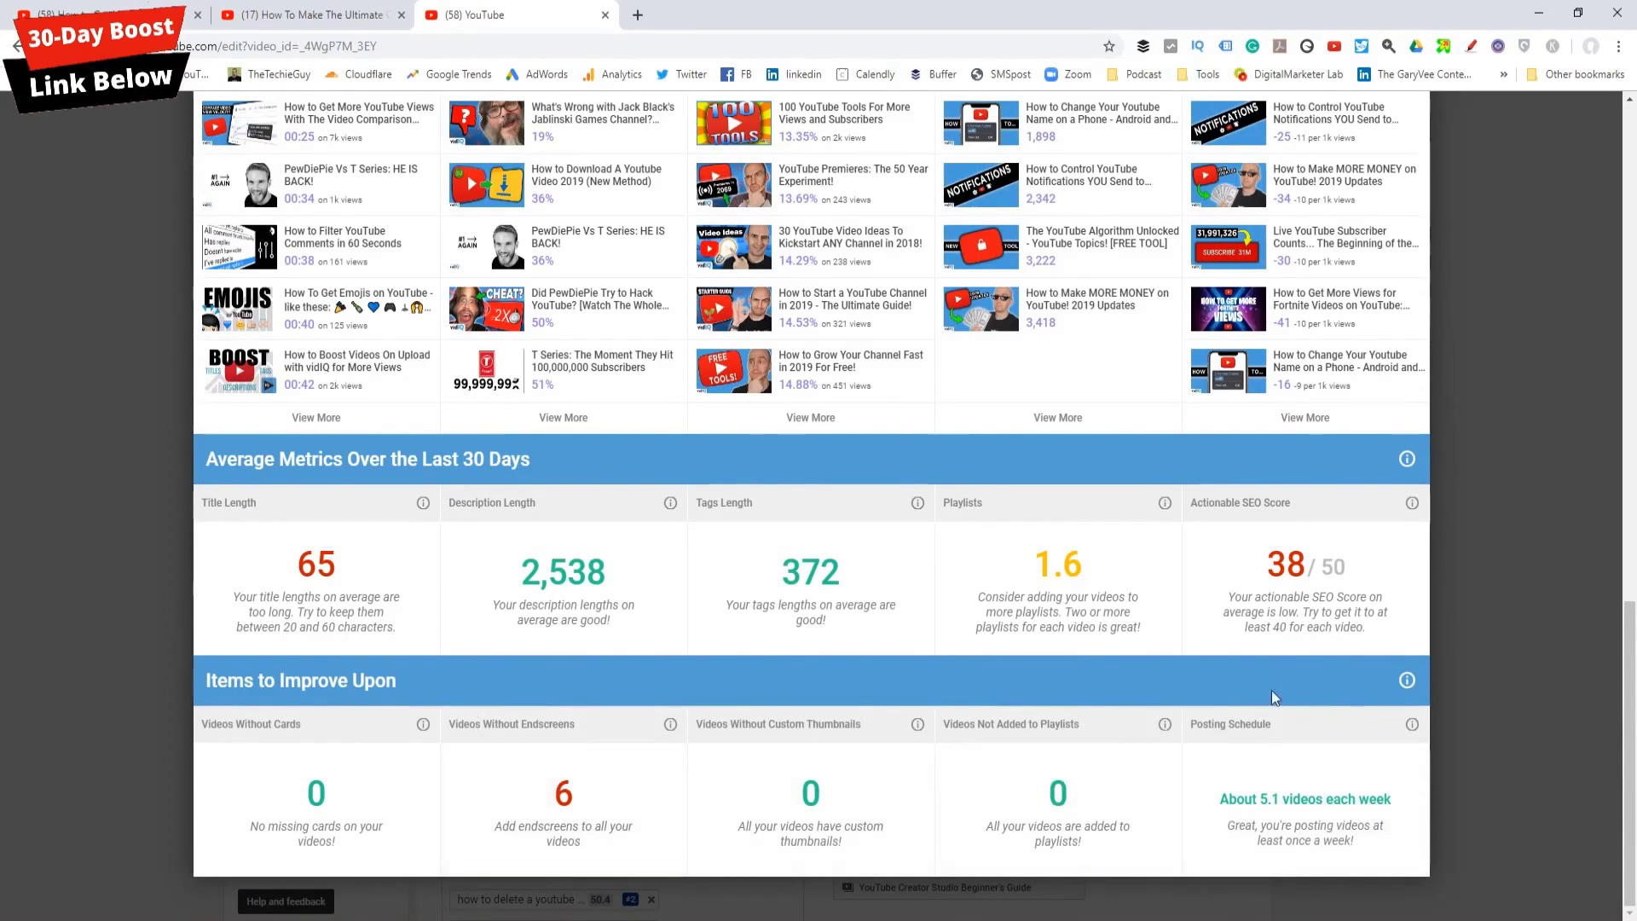
mouse_move(550, 811)
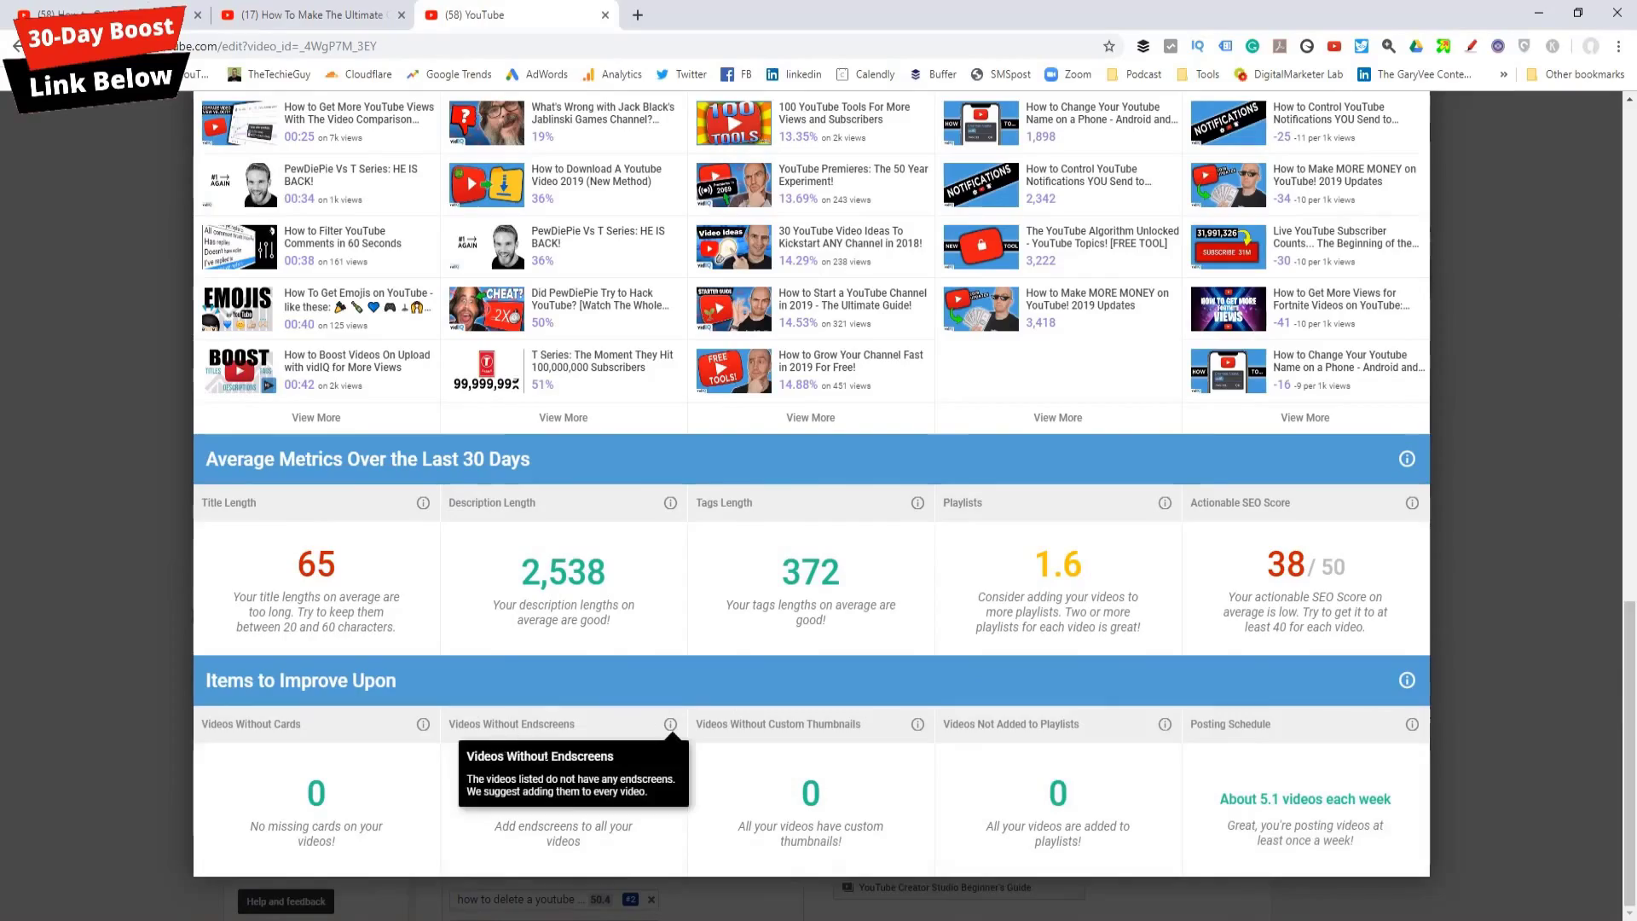
scroll(826, 565, up, 8)
scroll(825, 564, up, 7)
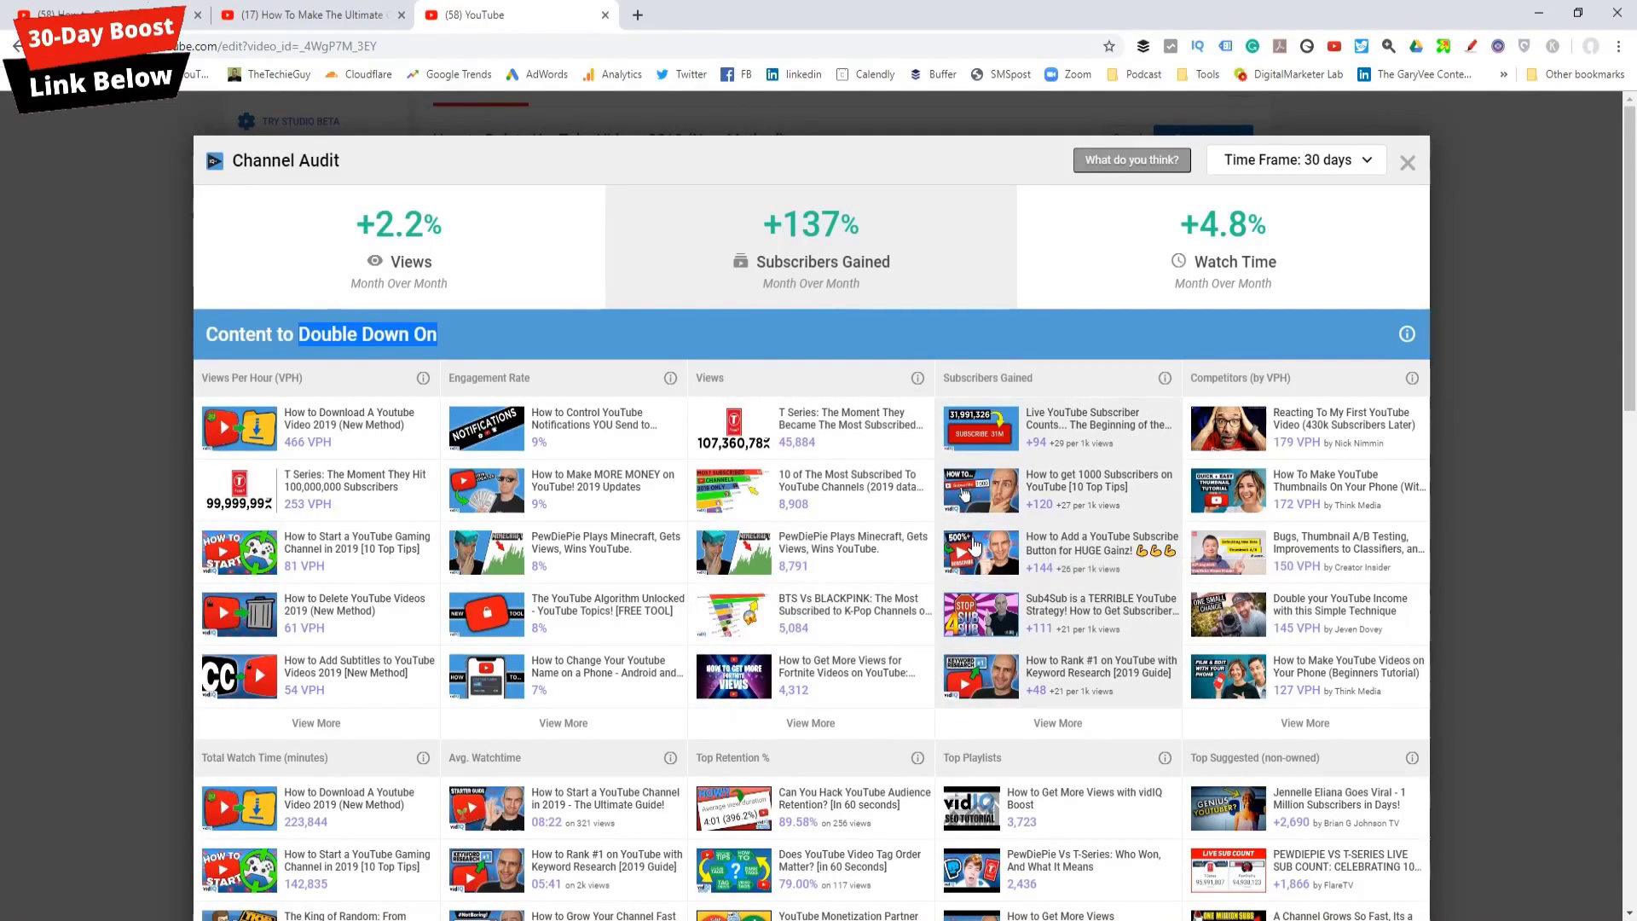
click(1408, 161)
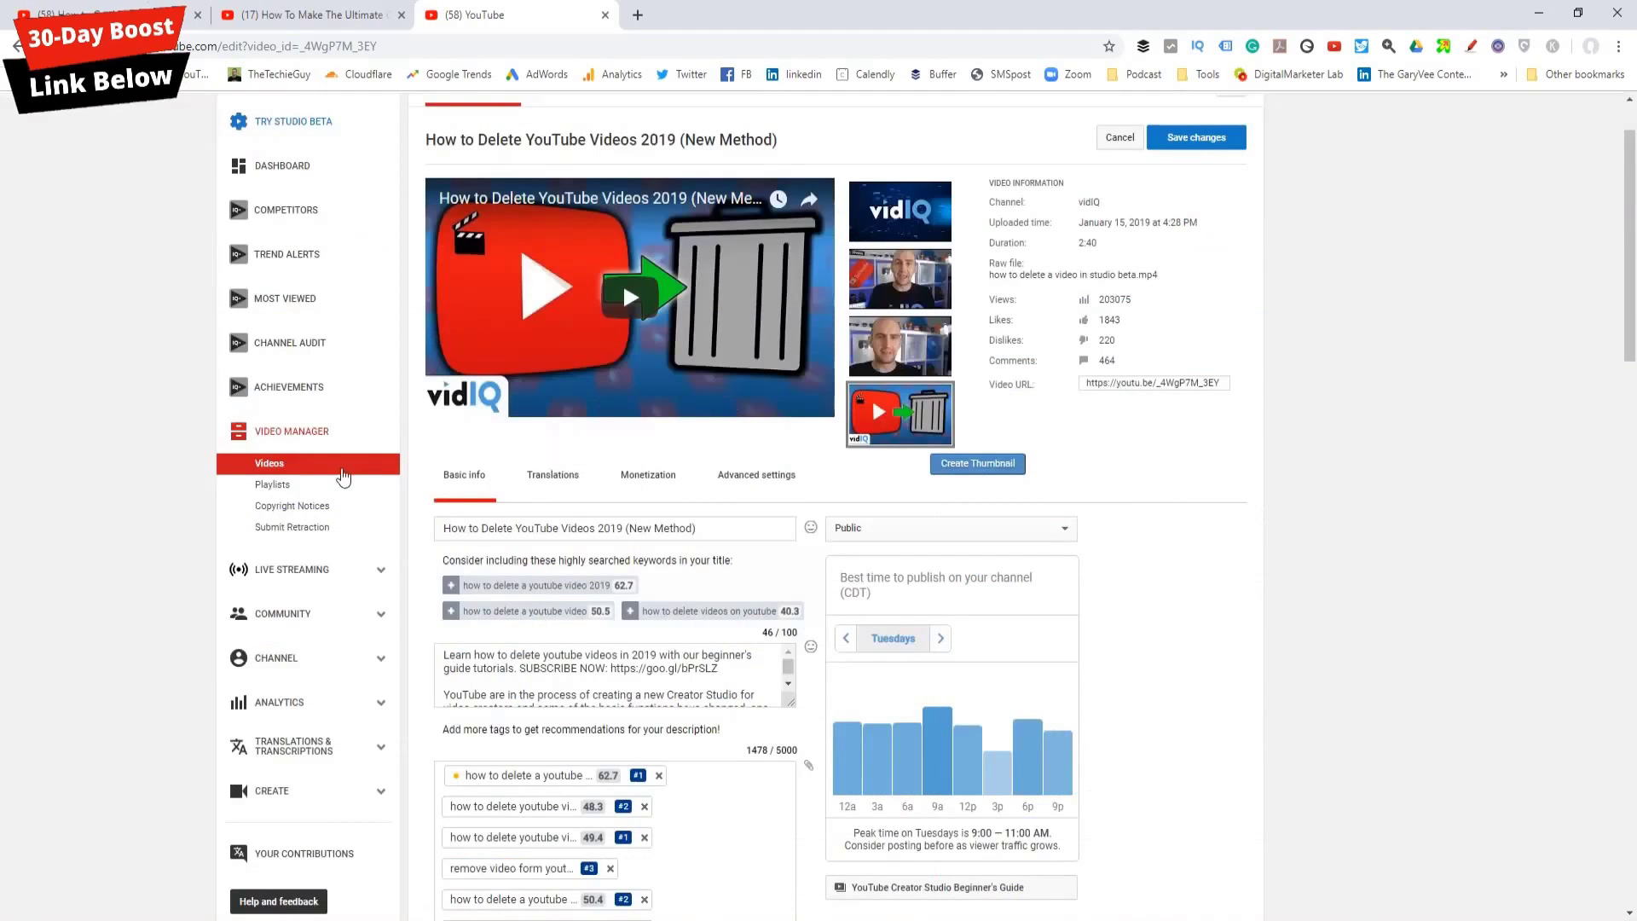
Open Achievements, view the 350K subscribers certificate page, and return to review the key achievements and top performing months.
click(308, 393)
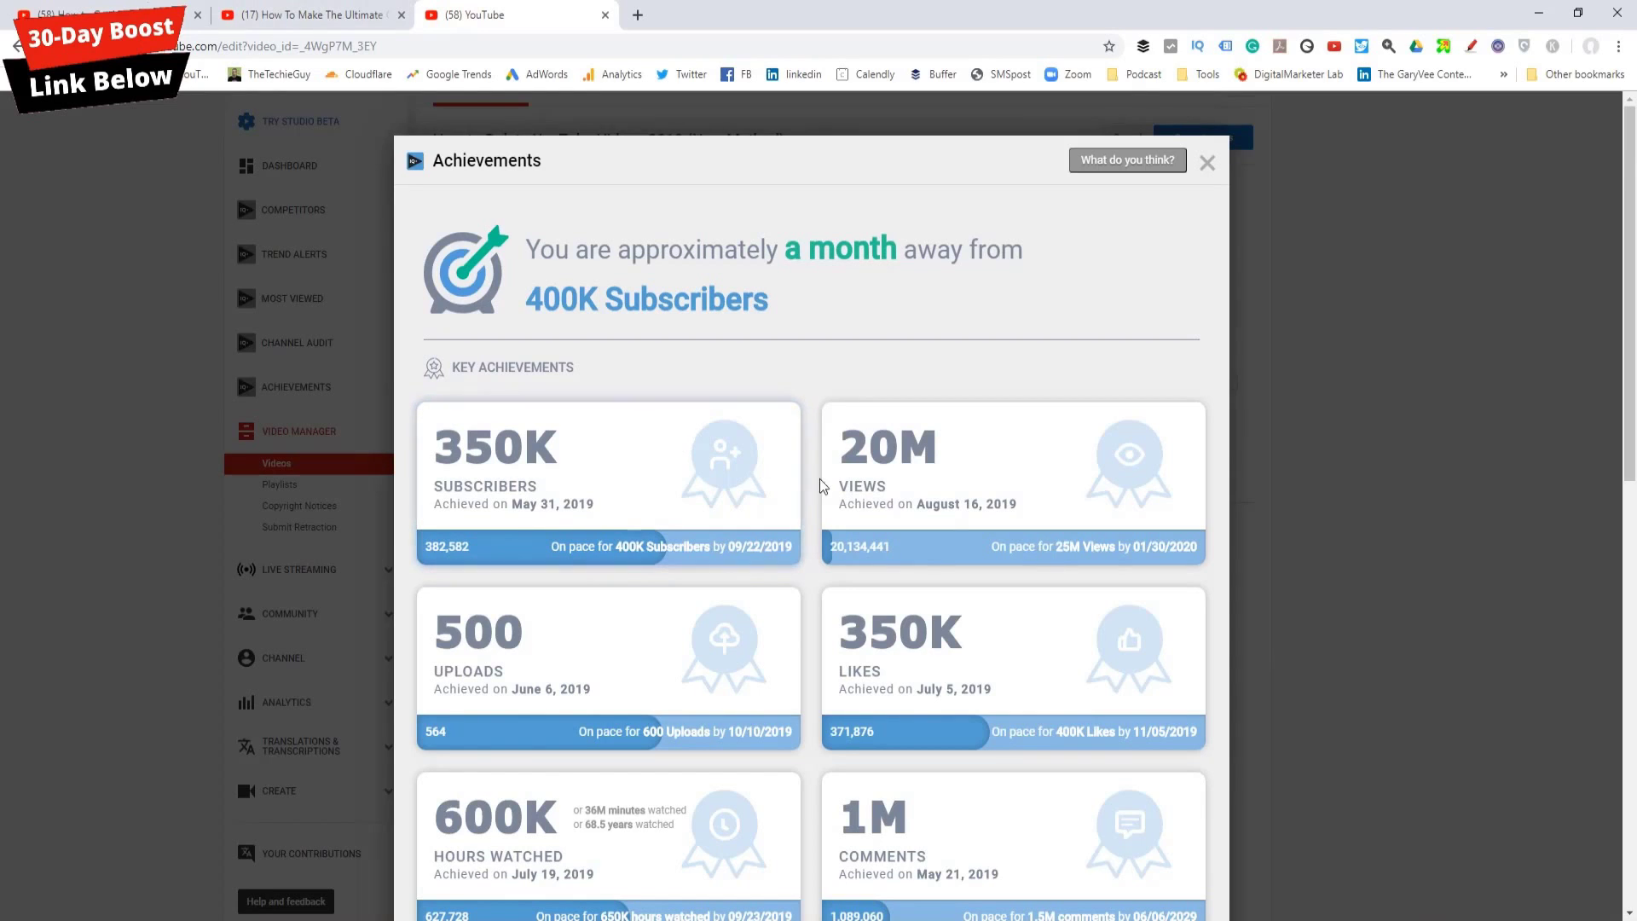
click(571, 541)
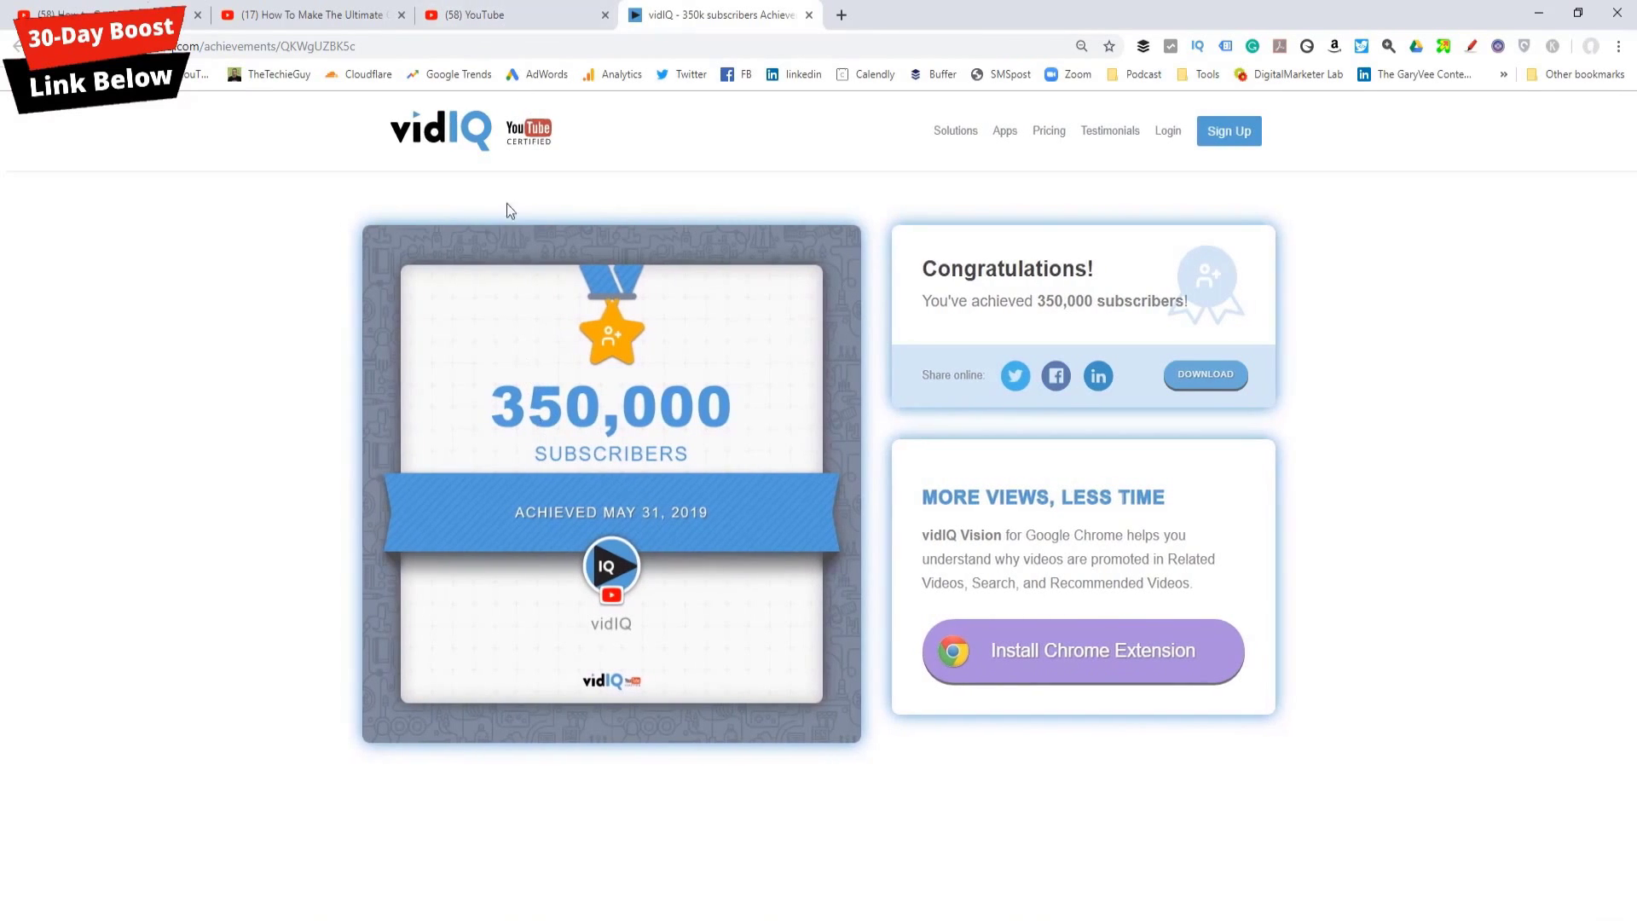
click(486, 17)
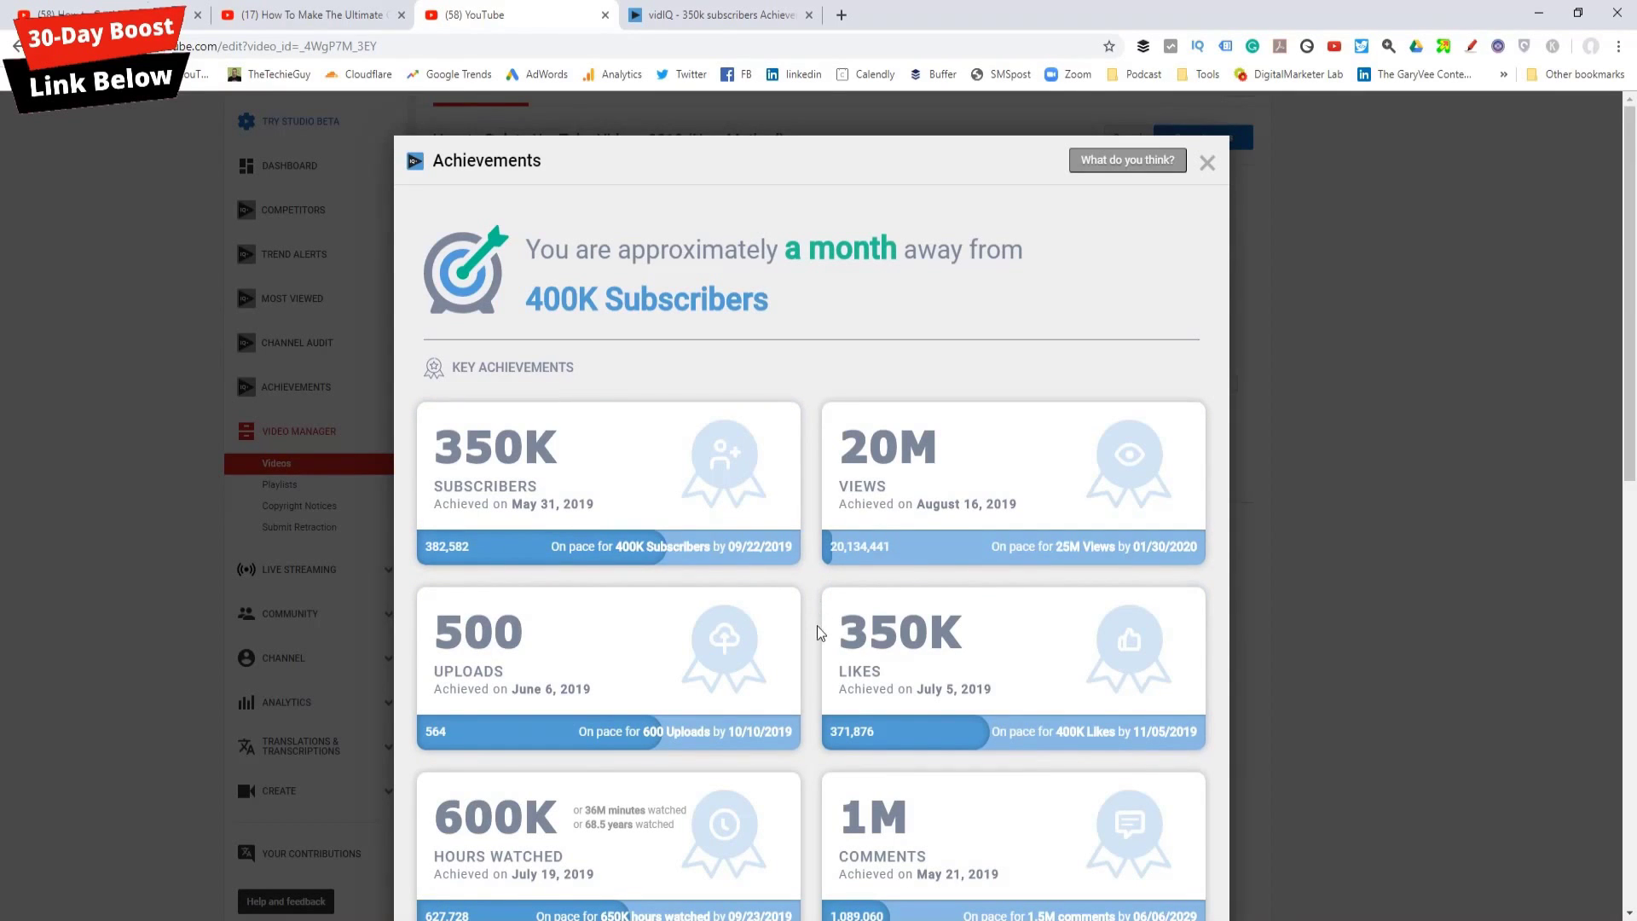
scroll(818, 633, down, 3)
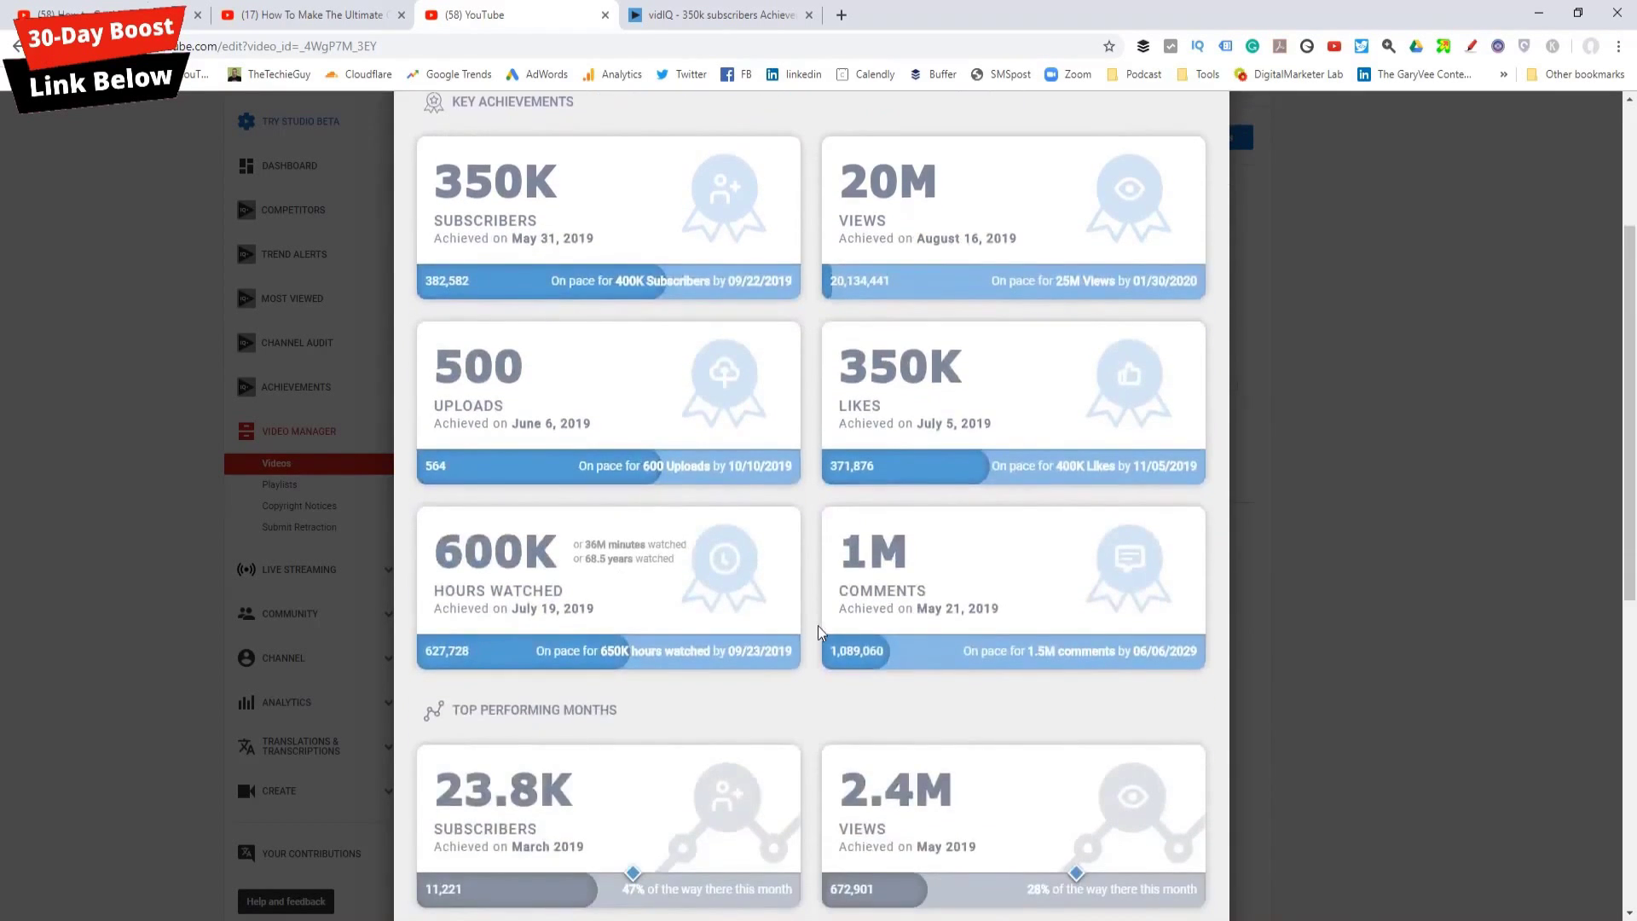